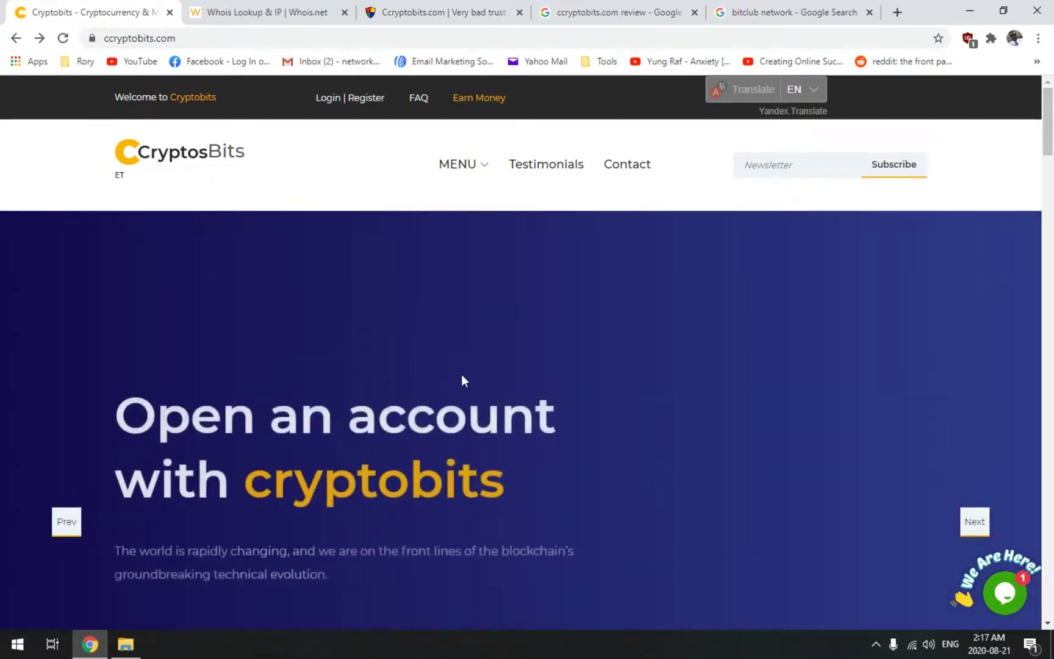
{"action": "scroll", "coordinate": [548, 443], "scroll_direction": "down", "scroll_amount": 2}
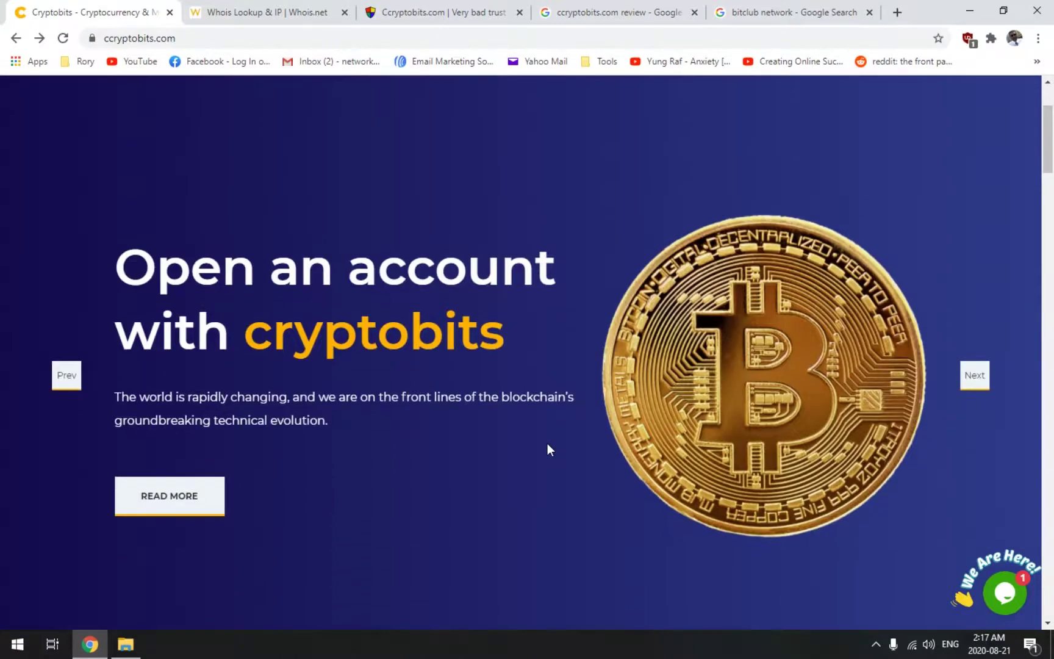
{"action": "scroll", "coordinate": [547, 450], "scroll_direction": "up", "scroll_amount": 2}
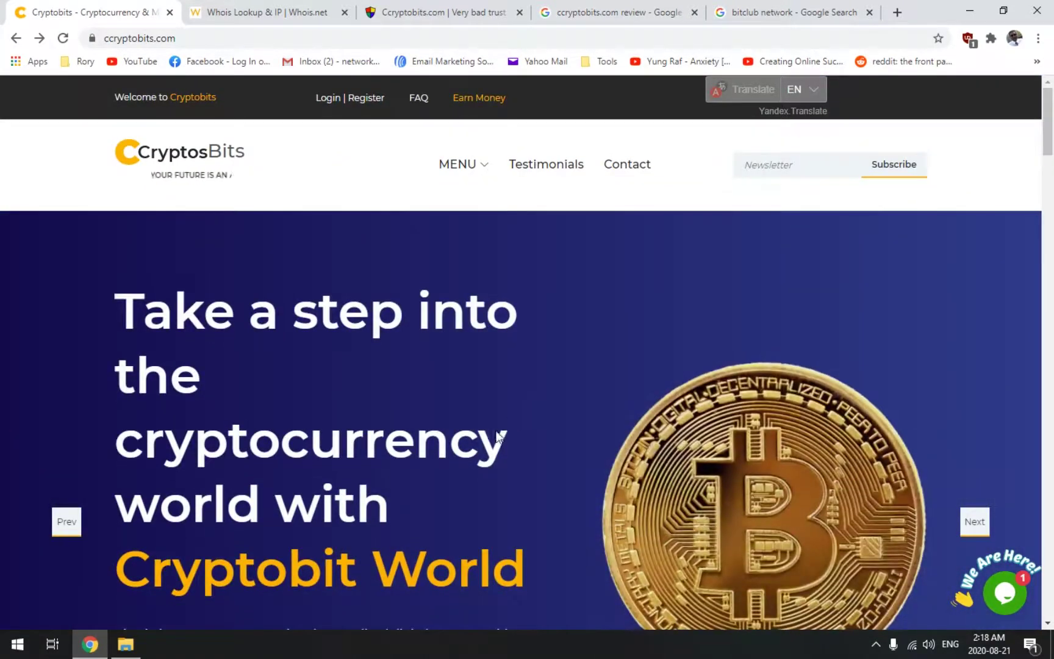
{"action": "scroll", "coordinate": [507, 431], "scroll_direction": "down", "scroll_amount": 3}
{"action": "scroll", "coordinate": [513, 437], "scroll_direction": "down", "scroll_amount": 3}
{"action": "scroll", "coordinate": [518, 435], "scroll_direction": "down", "scroll_amount": 2}
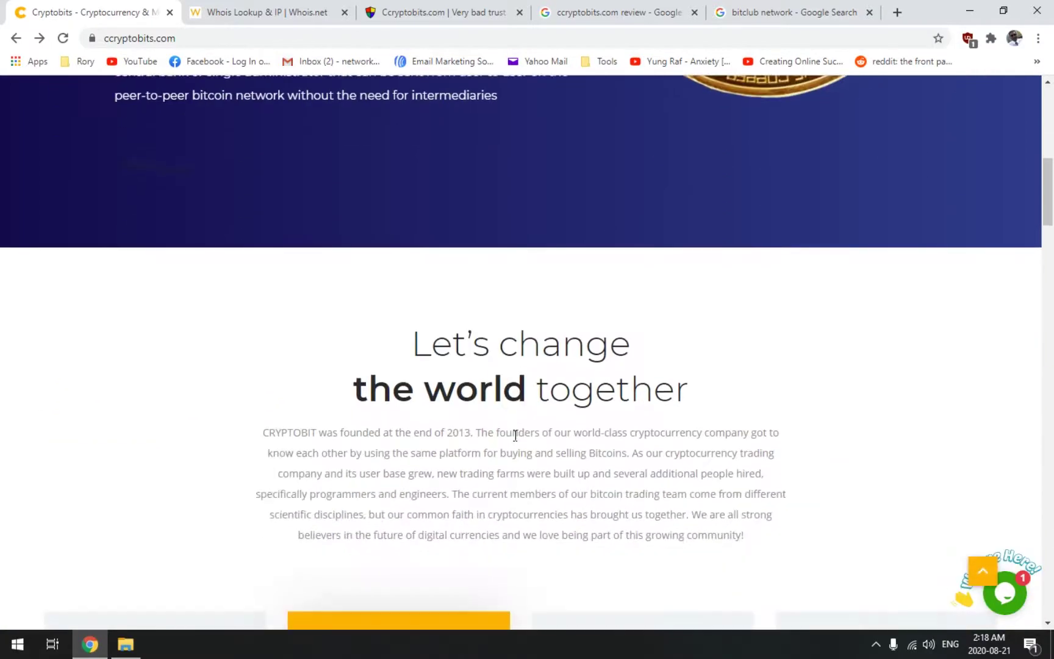
{"action": "scroll", "coordinate": [584, 448], "scroll_direction": "down", "scroll_amount": 1}
{"action": "scroll", "coordinate": [583, 449], "scroll_direction": "down", "scroll_amount": 1}
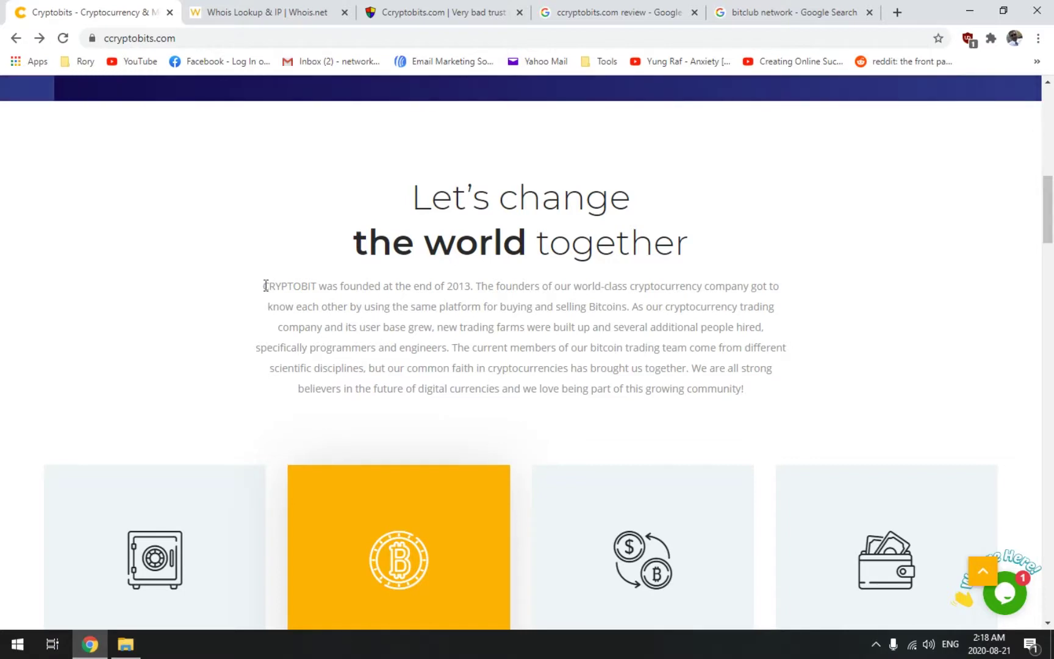
{"action": "left_click_drag", "start_coordinate": [263, 287], "coordinate": [472, 288]}
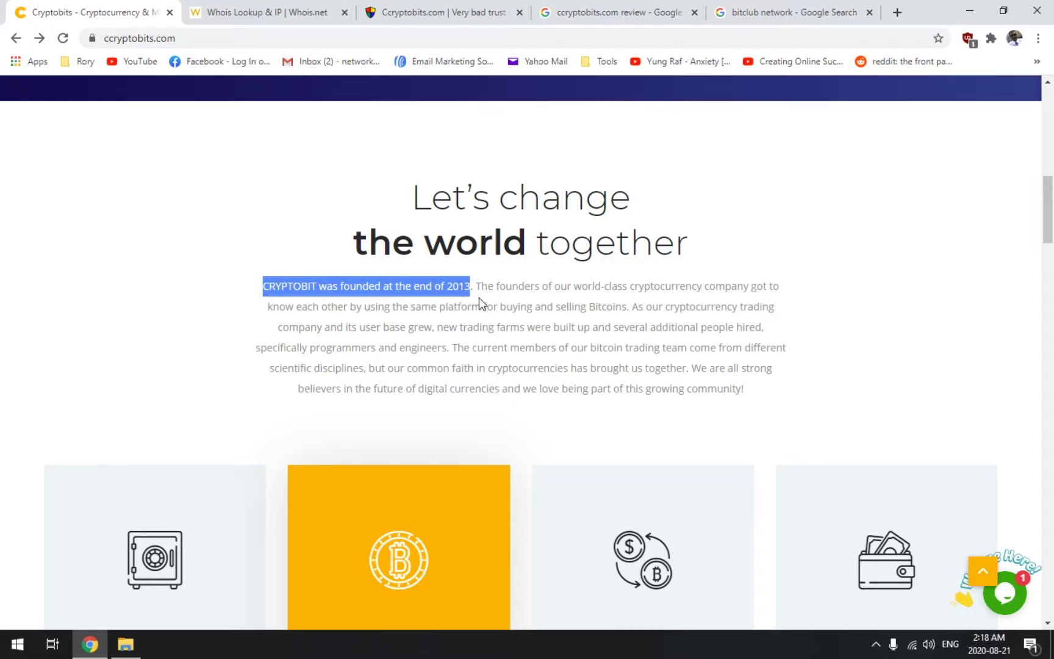
{"action": "left_click", "coordinate": [291, 10]}
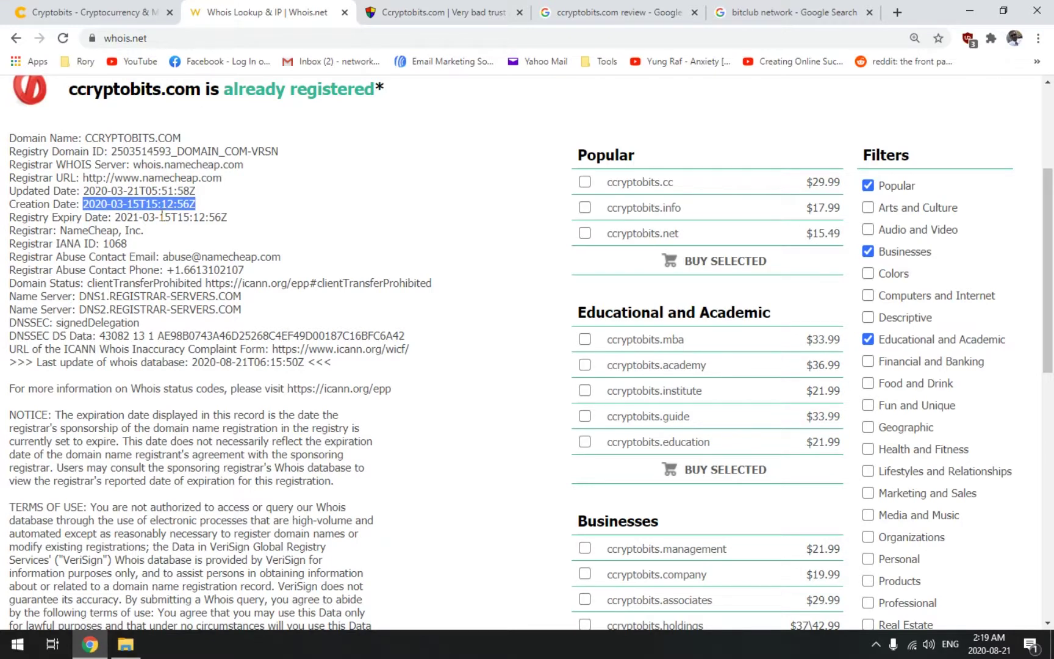
{"action": "left_click", "coordinate": [133, 12]}
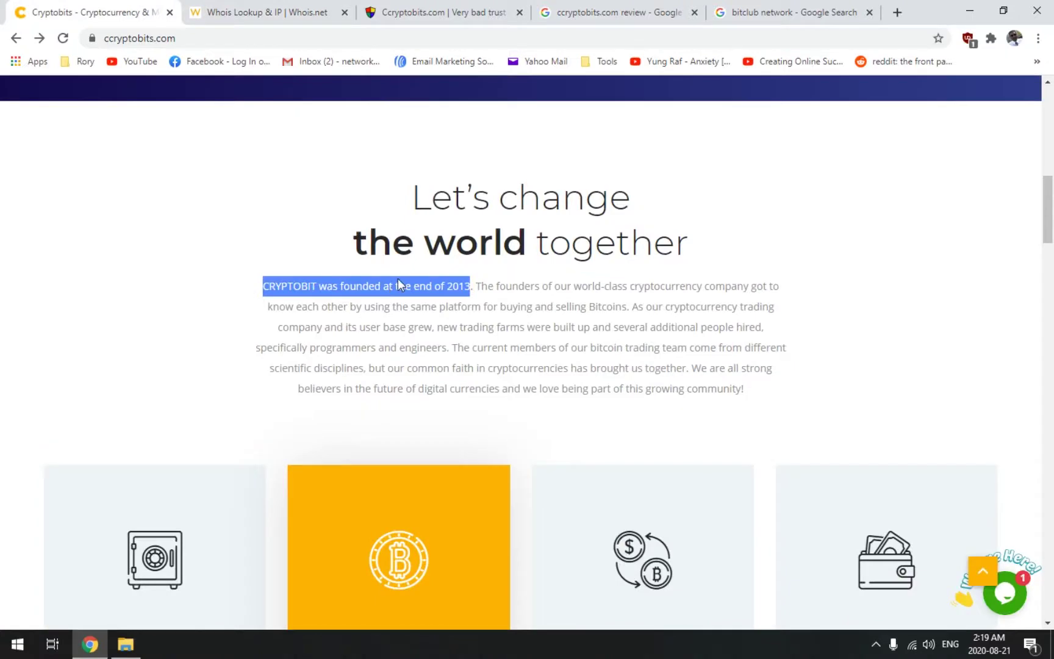
{"action": "left_click", "coordinate": [254, 21]}
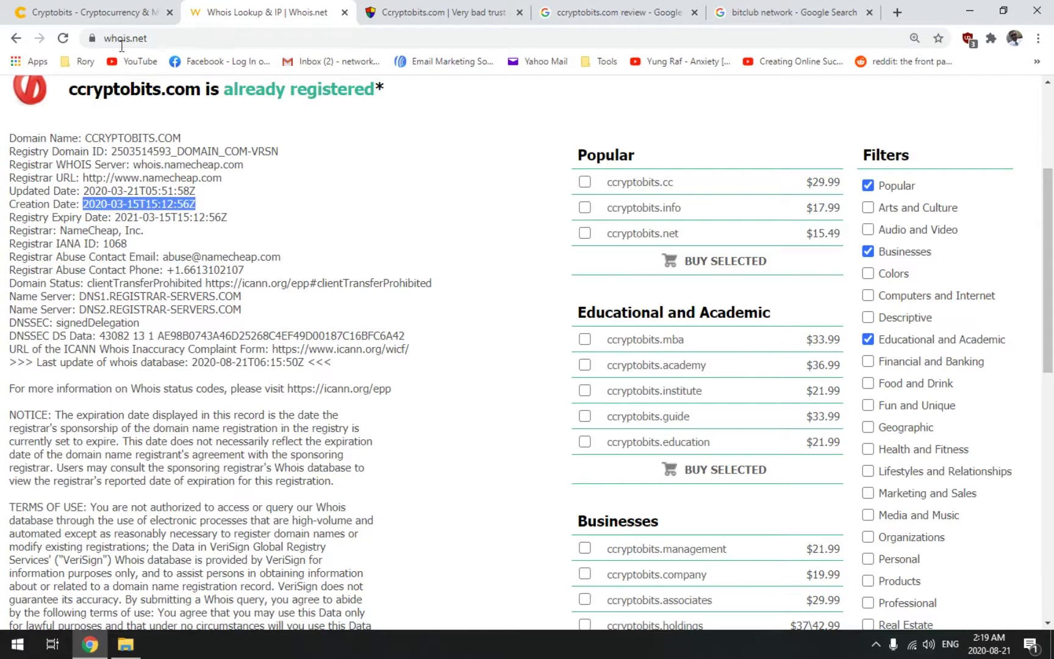
{"action": "left_click", "coordinate": [106, 15]}
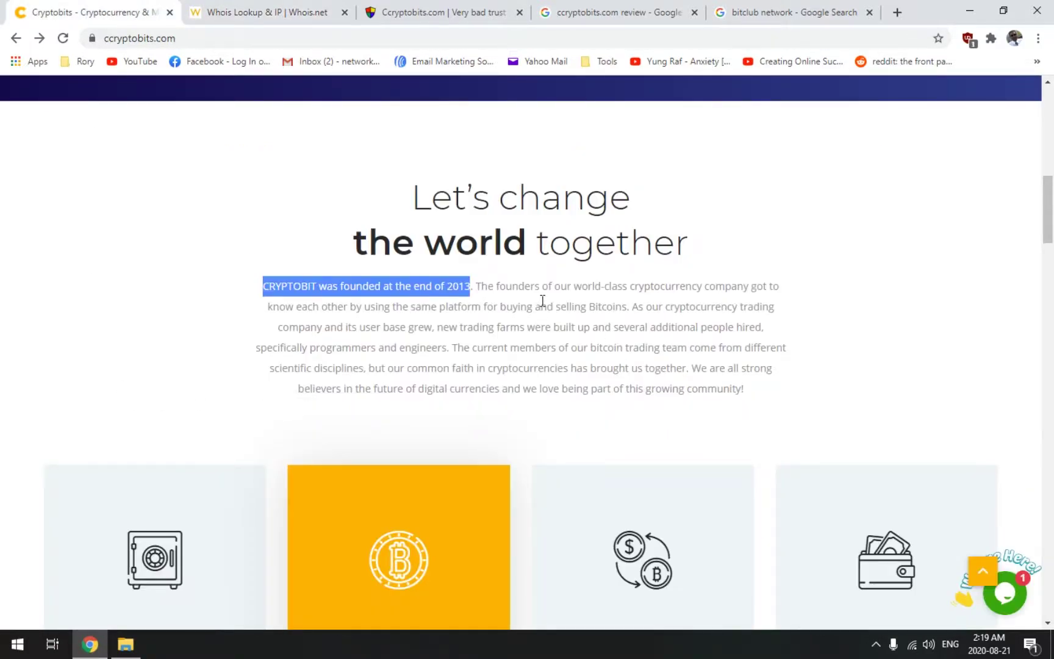
{"action": "left_click", "coordinate": [652, 252]}
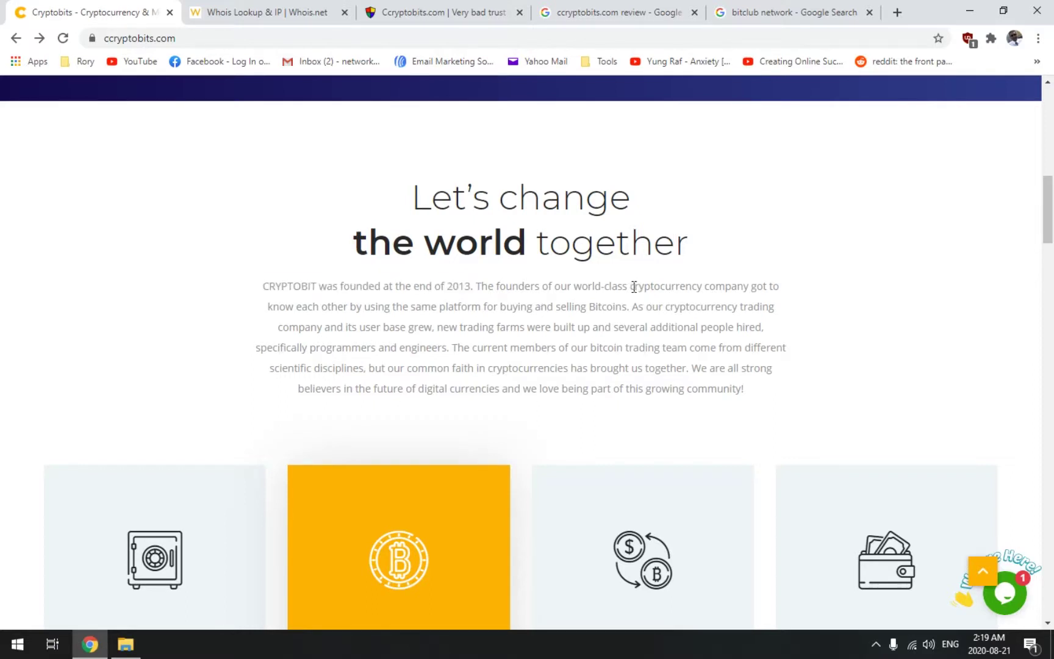
{"action": "left_click_drag", "start_coordinate": [633, 286], "coordinate": [732, 294]}
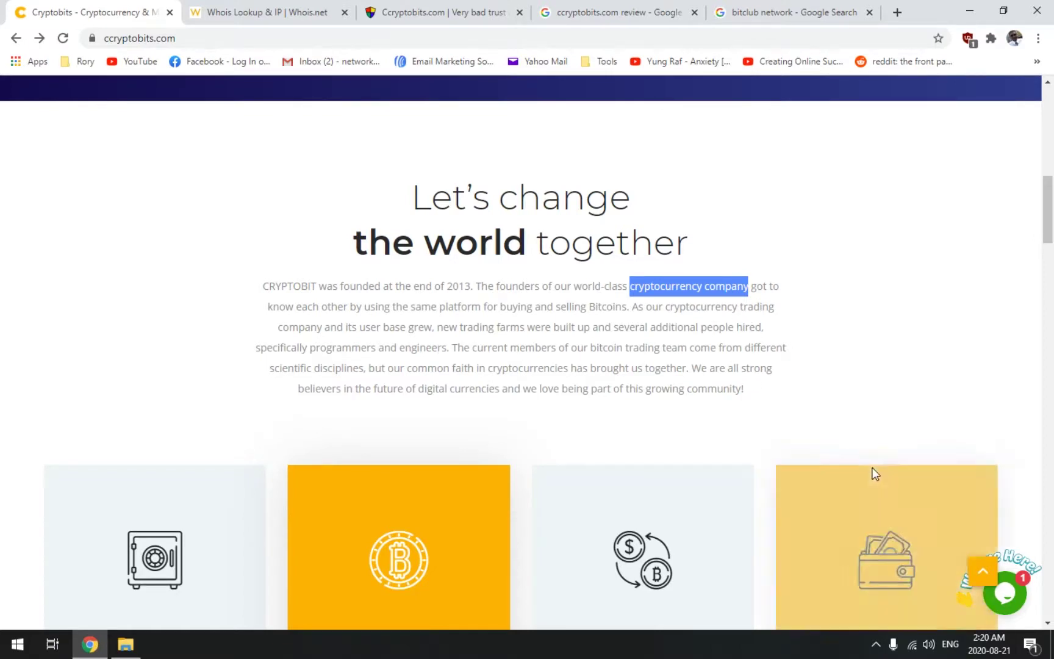
{"action": "left_click_drag", "start_coordinate": [666, 310], "coordinate": [774, 312]}
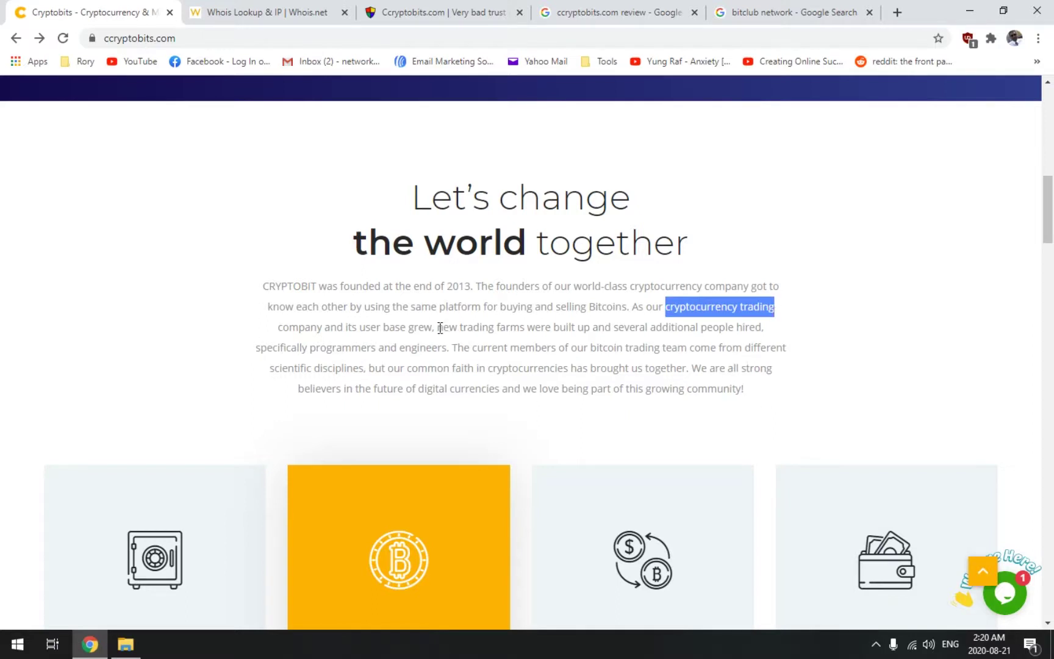
{"action": "left_click_drag", "start_coordinate": [438, 328], "coordinate": [444, 328]}
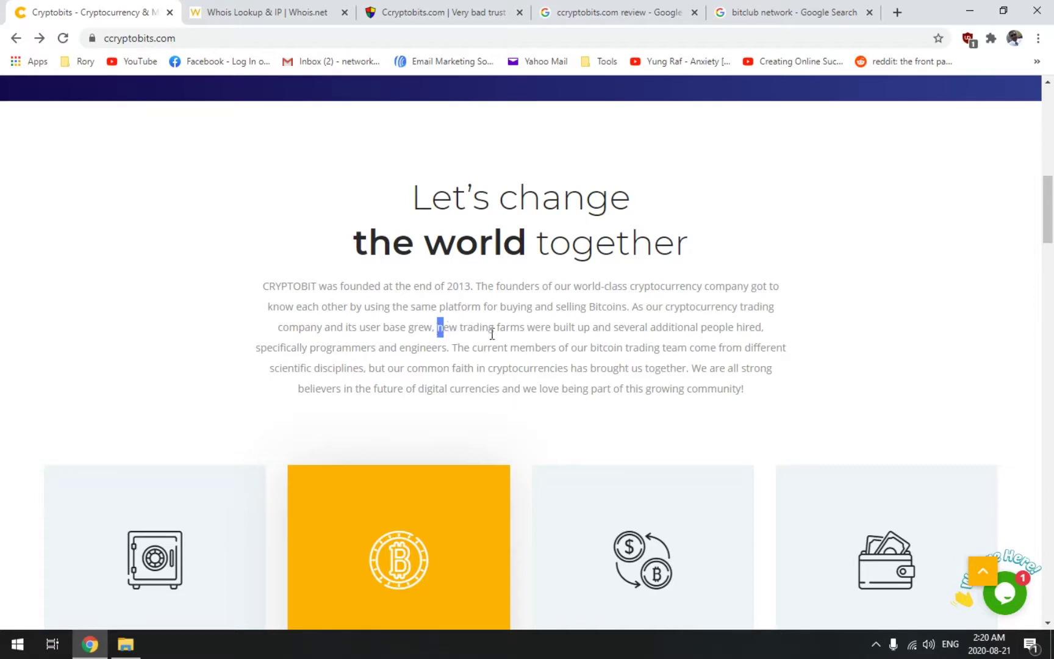
{"action": "left_click_drag", "start_coordinate": [524, 327], "coordinate": [444, 338]}
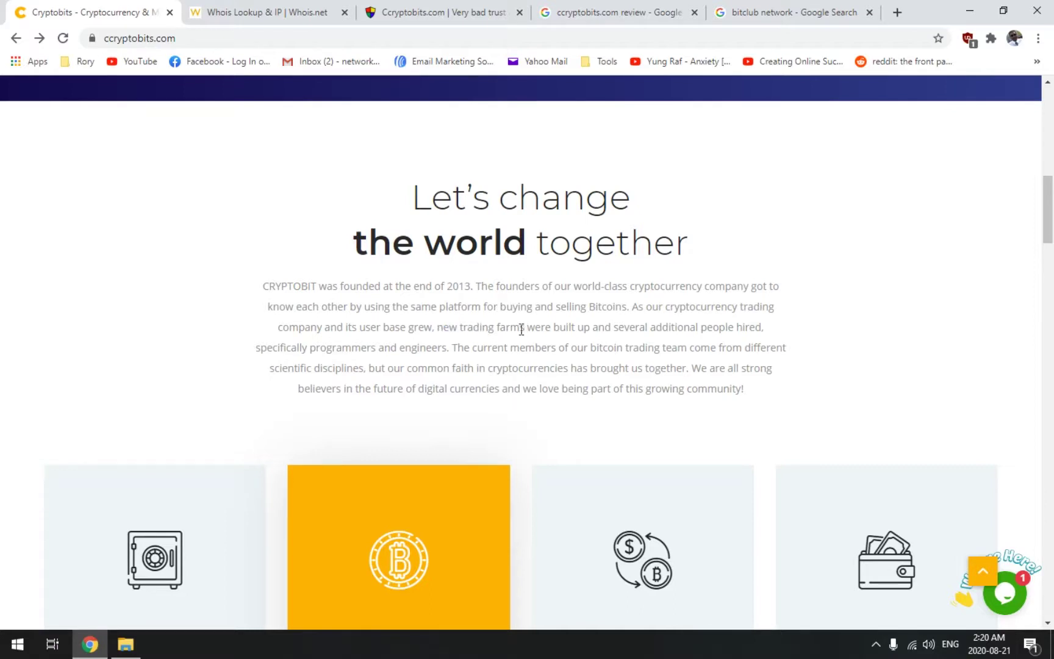
{"action": "left_click", "coordinate": [443, 335]}
{"action": "scroll", "coordinate": [808, 429], "scroll_direction": "down", "scroll_amount": 5}
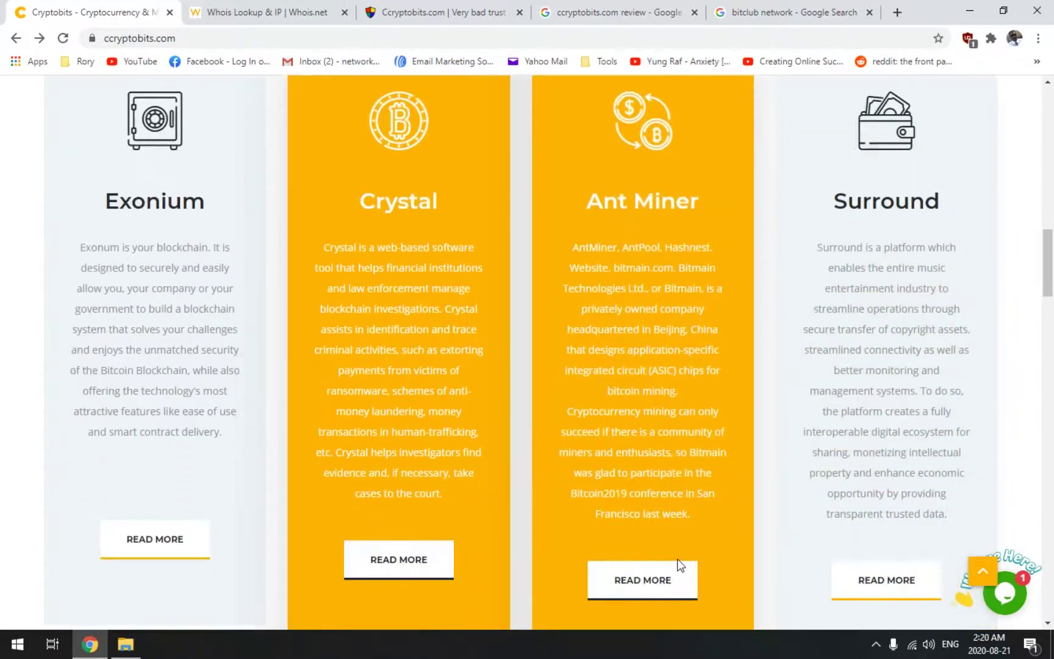
{"action": "scroll", "coordinate": [680, 565], "scroll_direction": "down", "scroll_amount": 1}
{"action": "scroll", "coordinate": [680, 565], "scroll_direction": "down", "scroll_amount": 4}
{"action": "scroll", "coordinate": [681, 564], "scroll_direction": "down", "scroll_amount": 3}
{"action": "scroll", "coordinate": [681, 565], "scroll_direction": "down", "scroll_amount": 4}
{"action": "scroll", "coordinate": [679, 560], "scroll_direction": "down", "scroll_amount": 3}
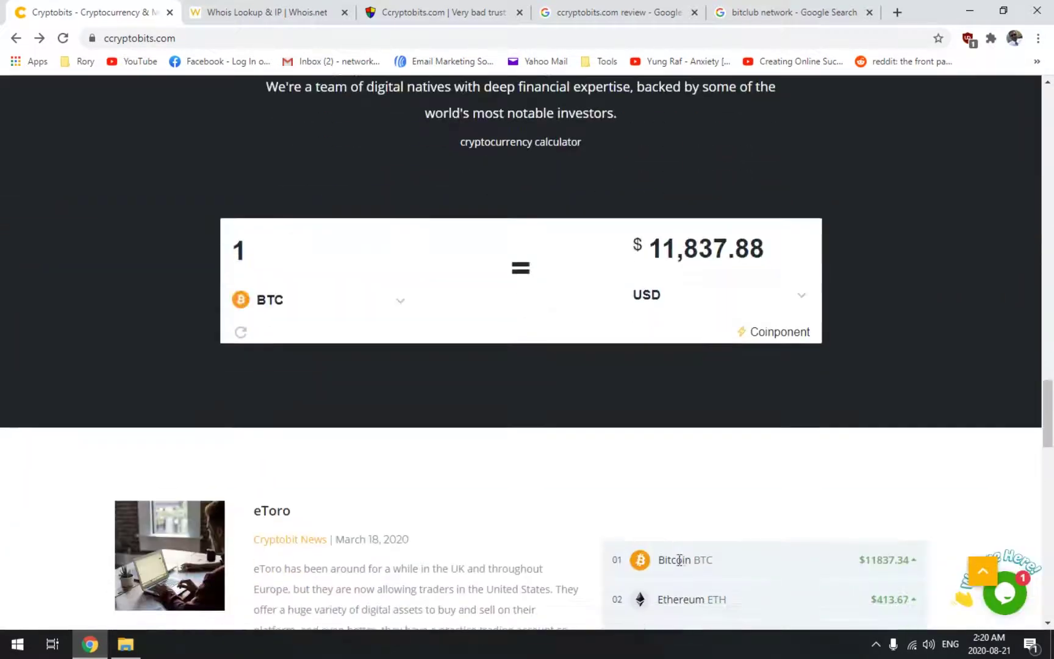
{"action": "scroll", "coordinate": [679, 561], "scroll_direction": "down", "scroll_amount": 3}
{"action": "scroll", "coordinate": [672, 562], "scroll_direction": "down", "scroll_amount": 3}
{"action": "scroll", "coordinate": [665, 566], "scroll_direction": "down", "scroll_amount": 3}
{"action": "scroll", "coordinate": [668, 566], "scroll_direction": "down", "scroll_amount": 2}
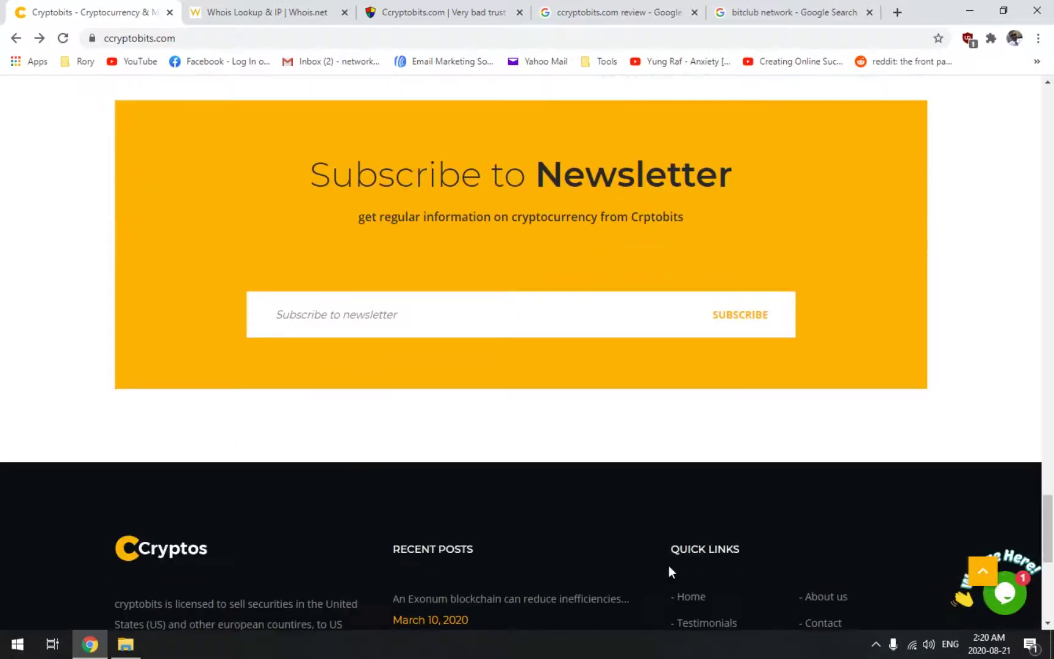
{"action": "scroll", "coordinate": [669, 565], "scroll_direction": "down", "scroll_amount": 3}
{"action": "scroll", "coordinate": [662, 577], "scroll_direction": "down", "scroll_amount": 2}
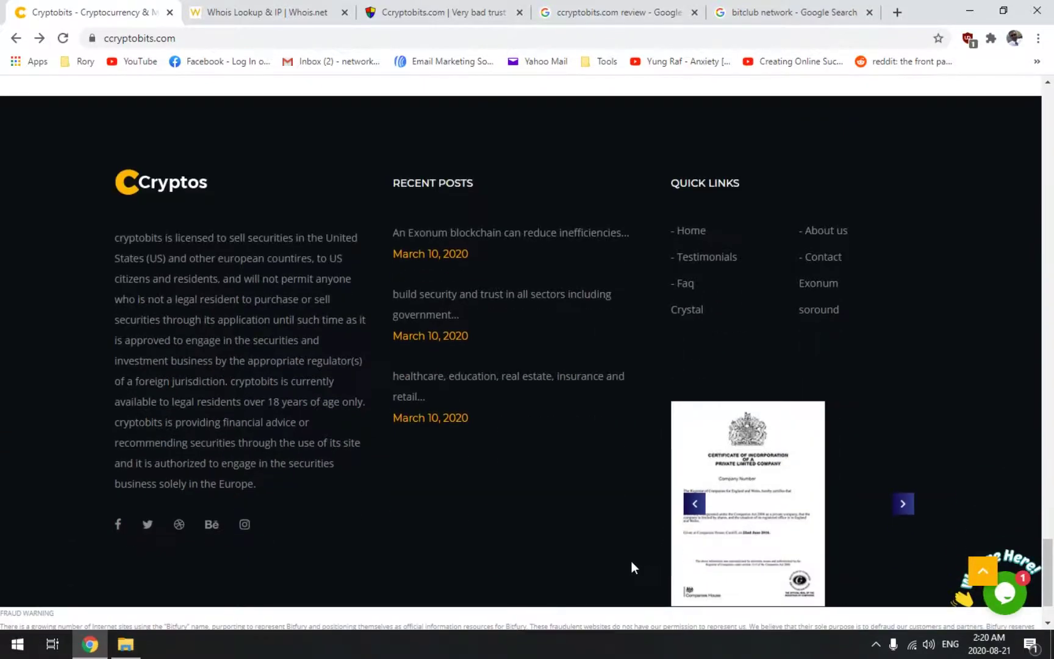
{"action": "scroll", "coordinate": [619, 568], "scroll_direction": "down", "scroll_amount": 1}
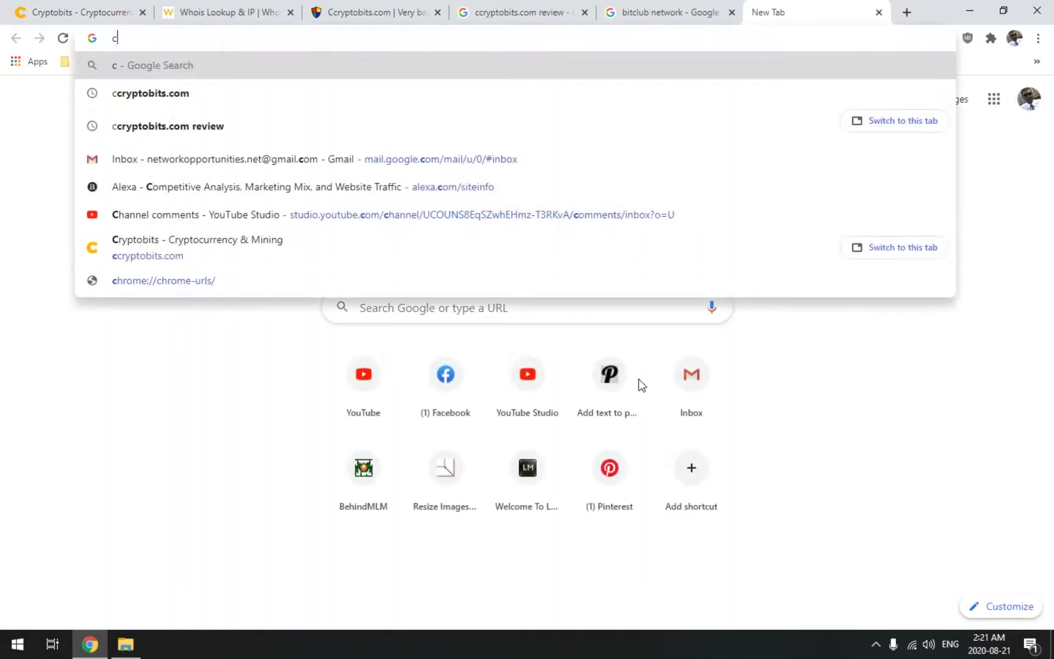
{"action": "type", "text": "f"}
Step: Fix the mistyped query and search Google for 'fca', then refine it to 'fca uk'
{"action": "key", "text": "BackSpace"}
{"action": "key", "text": "BackSpace"}
{"action": "type", "text": "fcaq"}
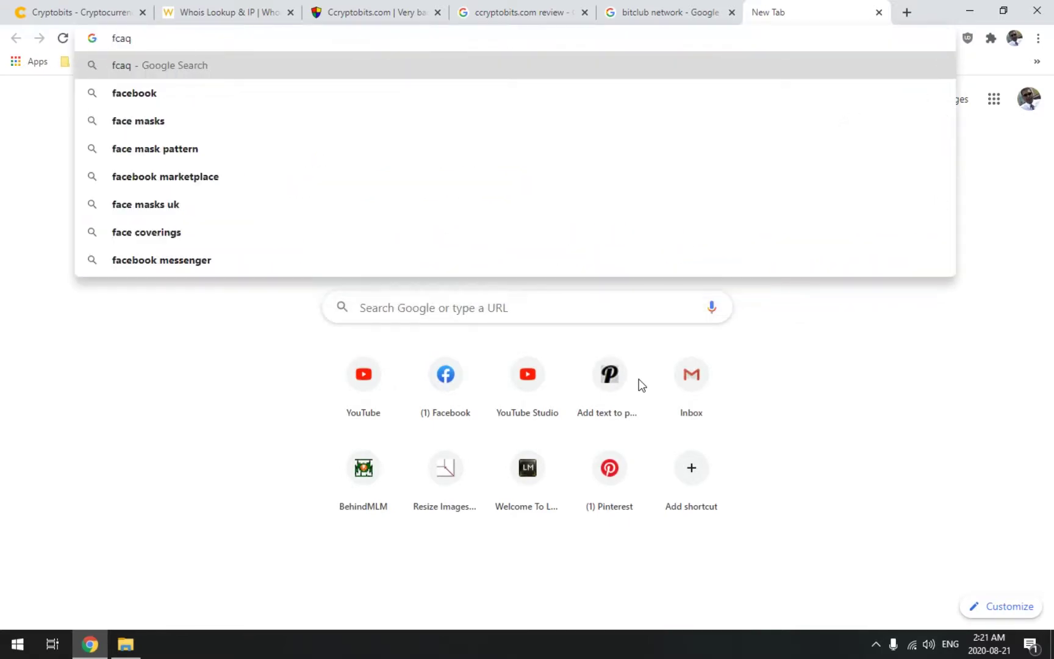
{"action": "key", "text": "BackSpace"}
{"action": "key", "text": "Return"}
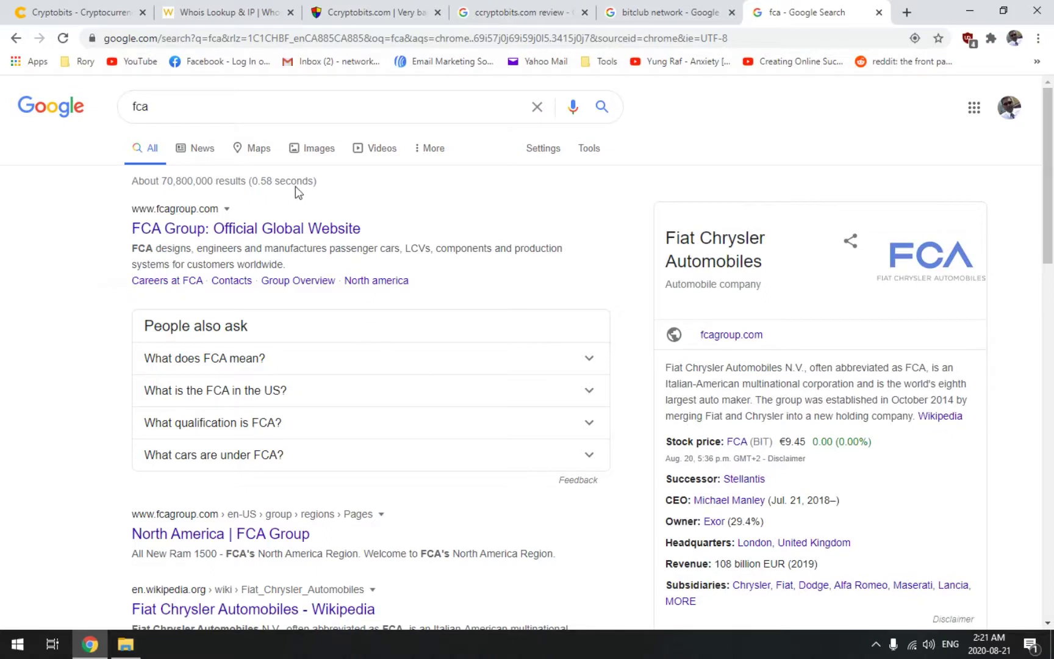
{"action": "left_click", "coordinate": [203, 113]}
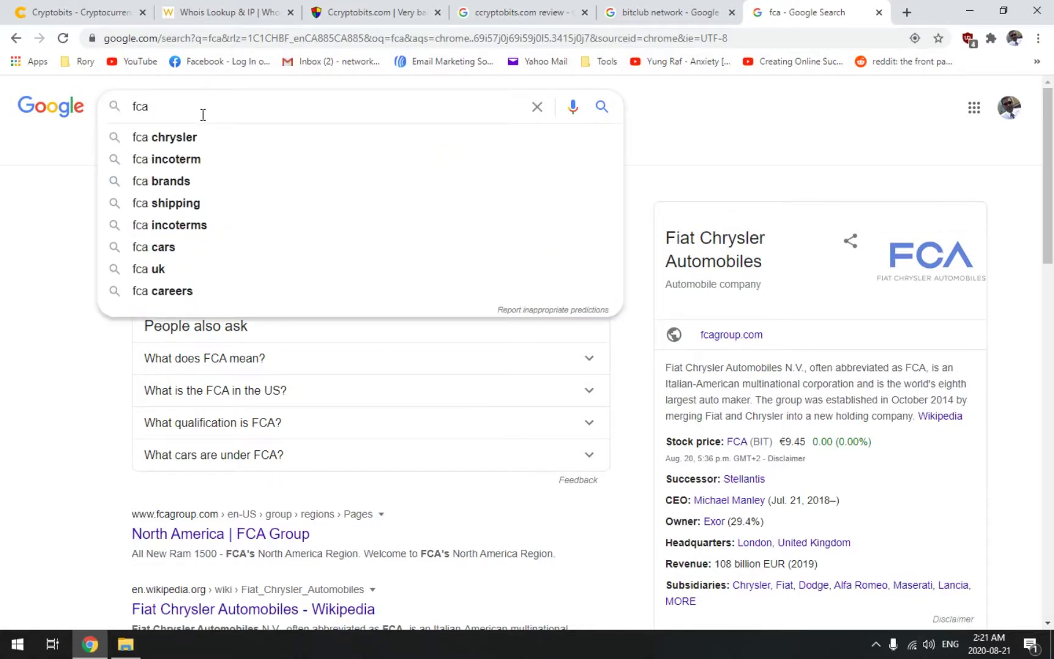
{"action": "left_click", "coordinate": [151, 268]}
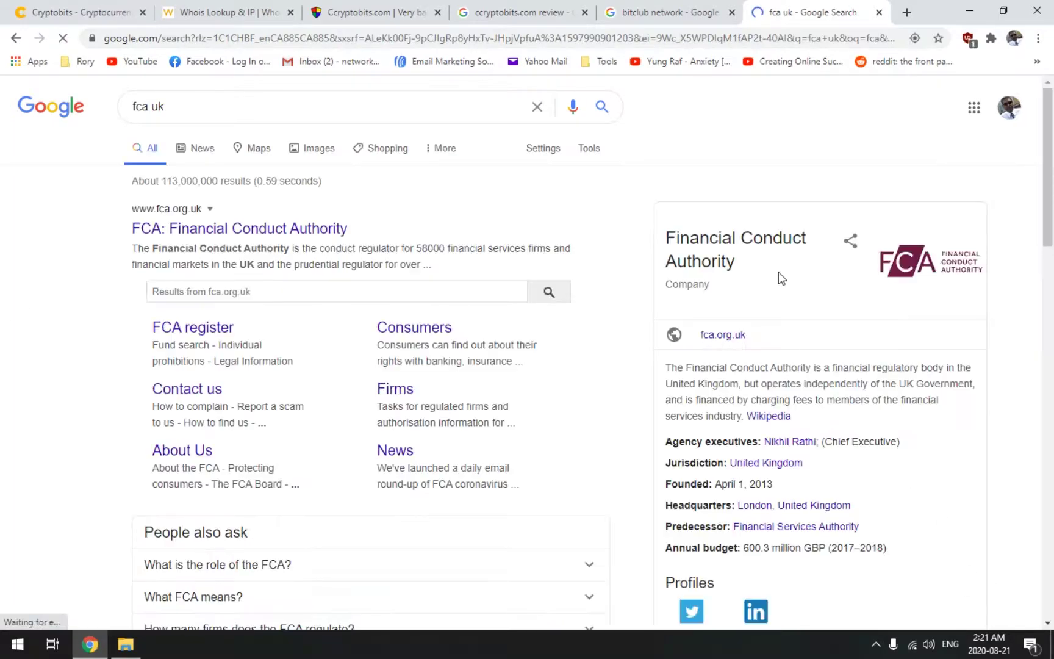
{"action": "scroll", "coordinate": [781, 285], "scroll_direction": "down", "scroll_amount": 2}
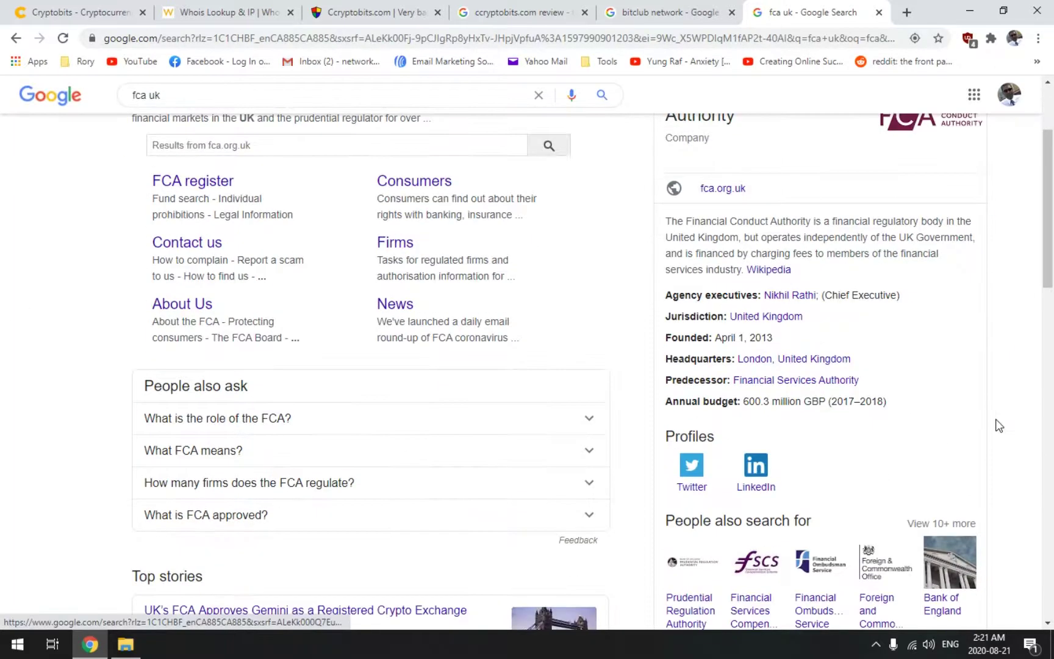
{"action": "scroll", "coordinate": [947, 395], "scroll_direction": "up", "scroll_amount": 1}
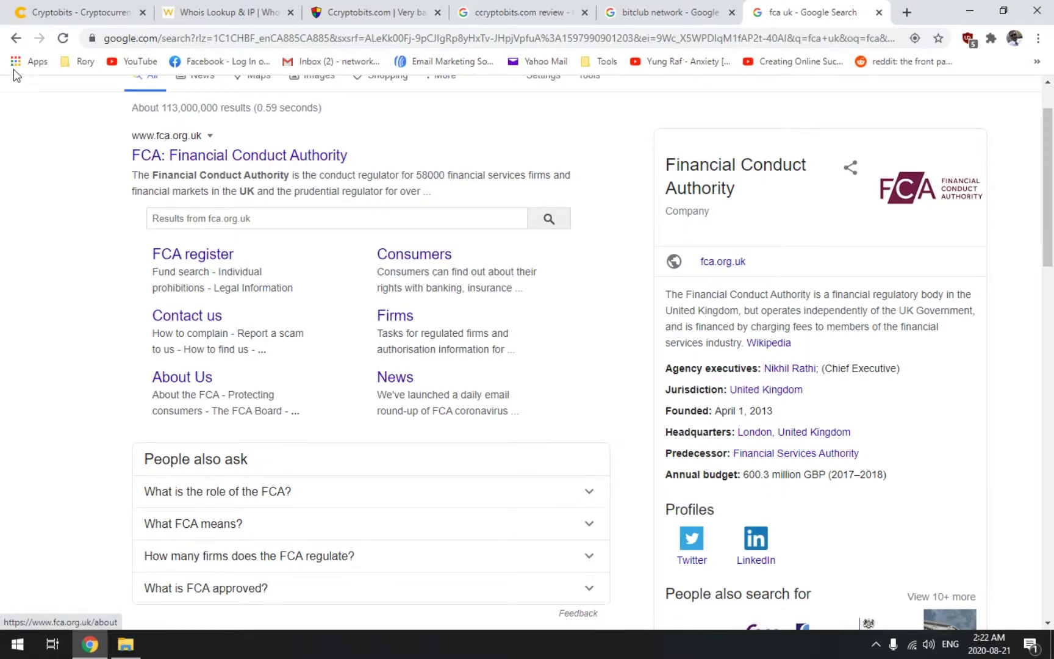
Step: Check the Cryptobits and FCA tabs, then close the first Cryptobits tab
{"action": "left_click", "coordinate": [60, 15]}
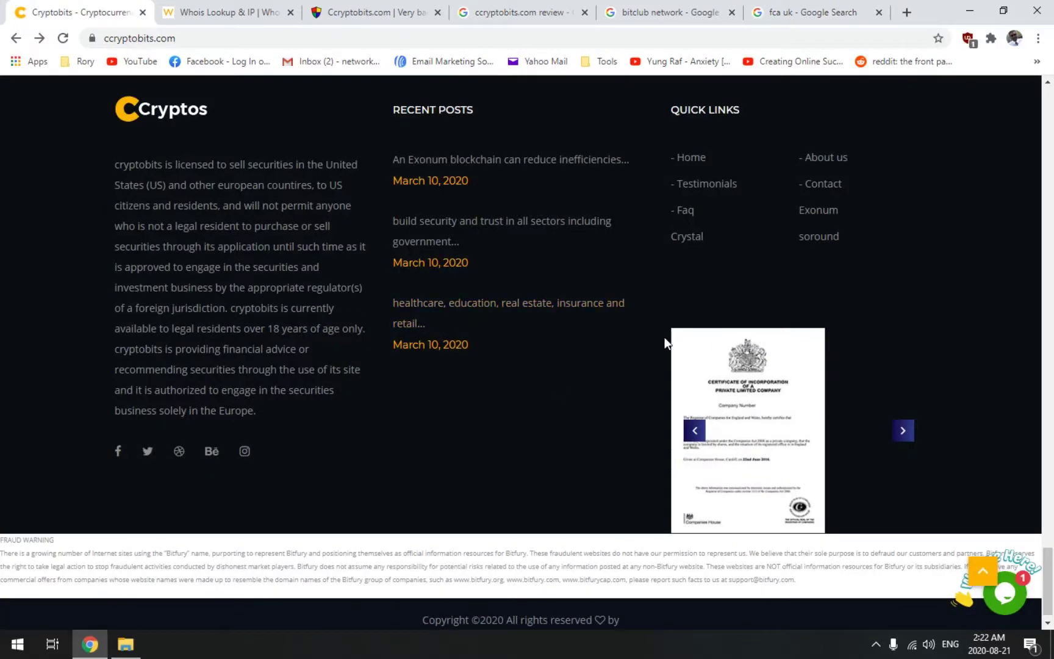
{"action": "left_click", "coordinate": [792, 5]}
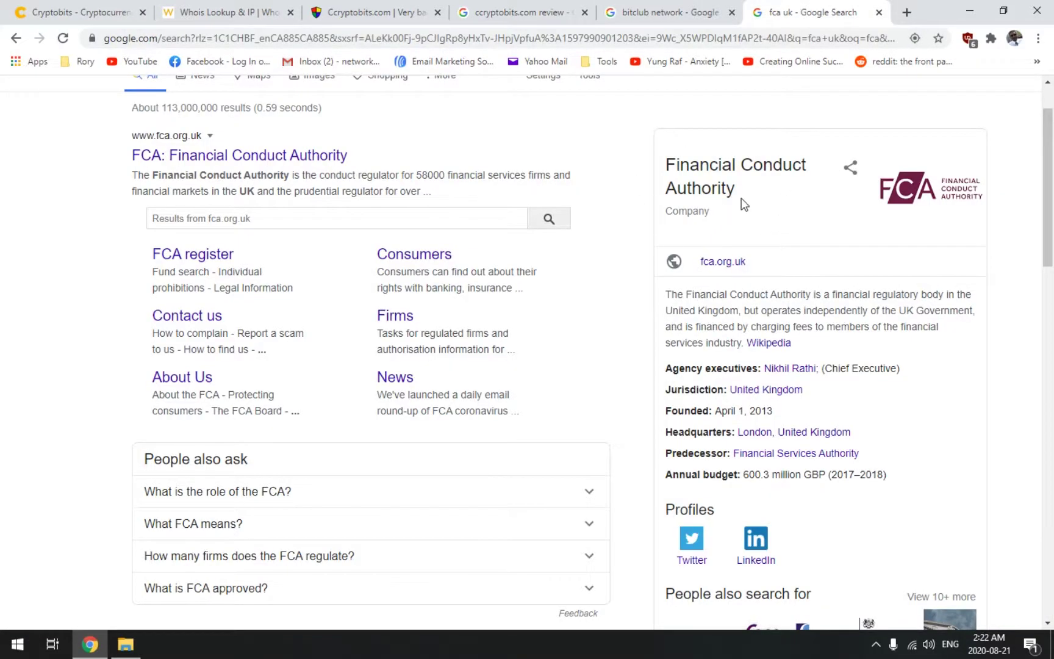
{"action": "left_click", "coordinate": [141, 13]}
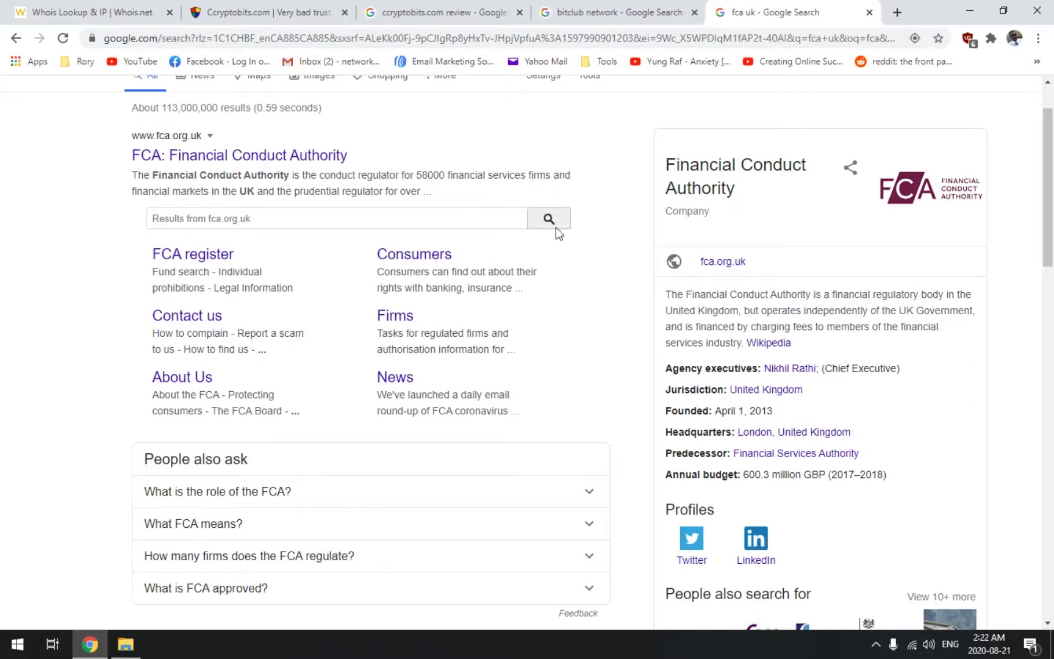
Step: Reopen the closed Cryptobits tab from the Chrome menu and drag it to first position
{"action": "left_click", "coordinate": [1038, 39]}
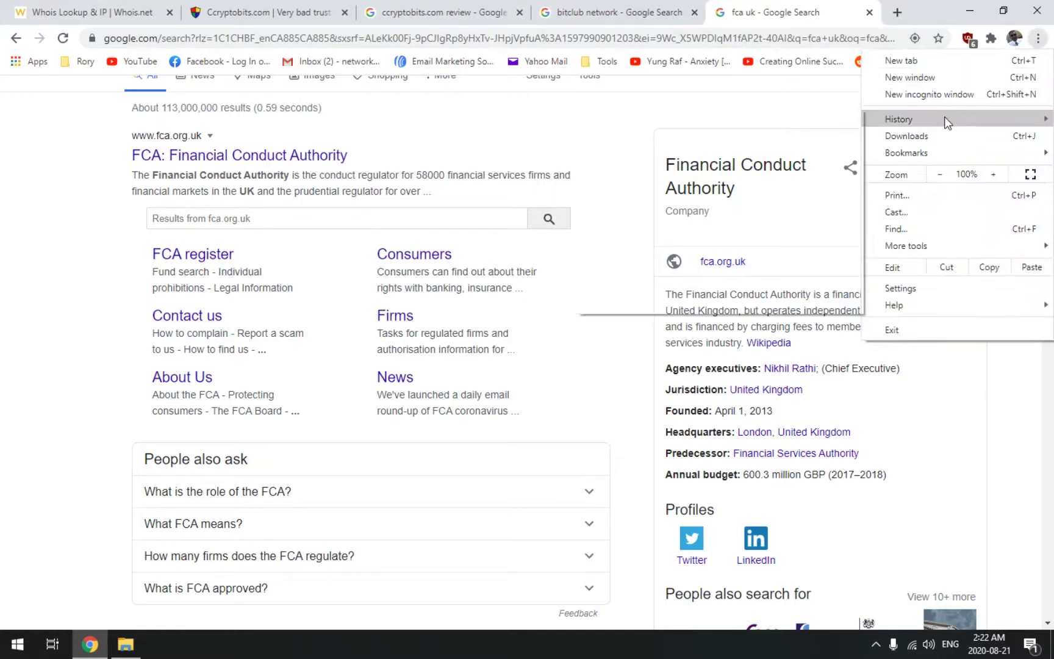
{"action": "mouse_move", "coordinate": [899, 120]}
{"action": "left_click", "coordinate": [799, 168]}
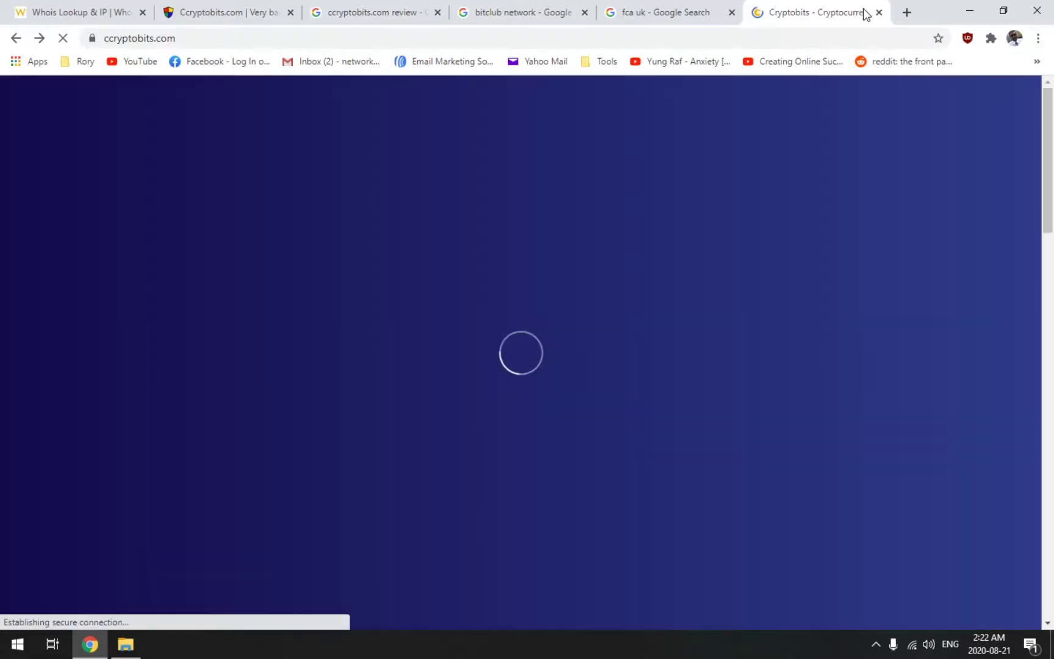
{"action": "left_click_drag", "start_coordinate": [863, 12], "coordinate": [50, 12]}
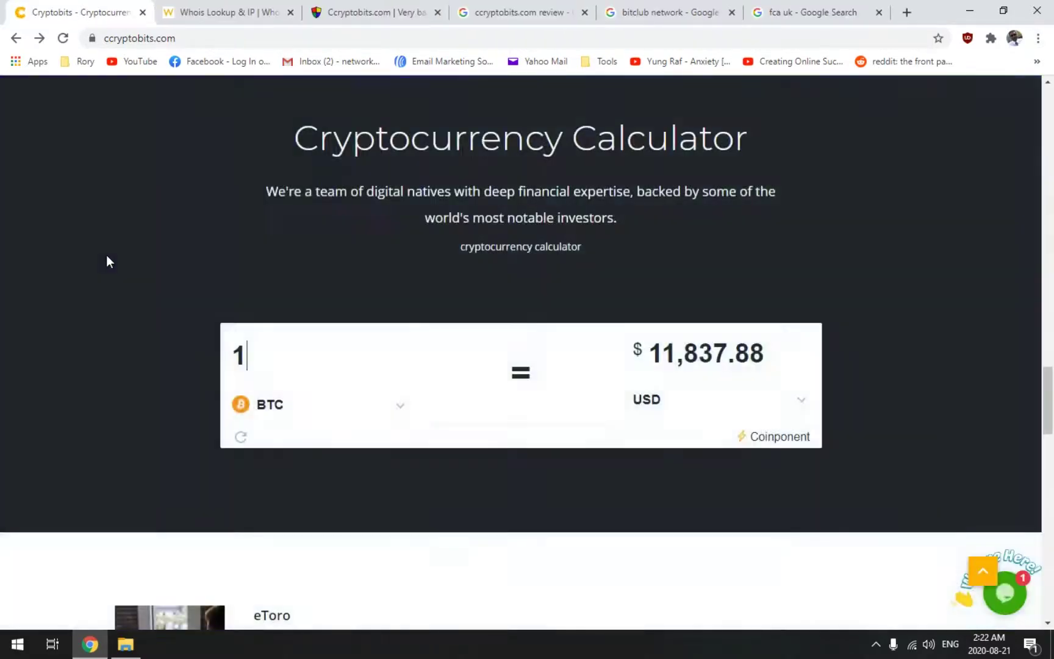
{"action": "scroll", "coordinate": [121, 278], "scroll_direction": "up", "scroll_amount": 5}
{"action": "scroll", "coordinate": [116, 287], "scroll_direction": "up", "scroll_amount": 2}
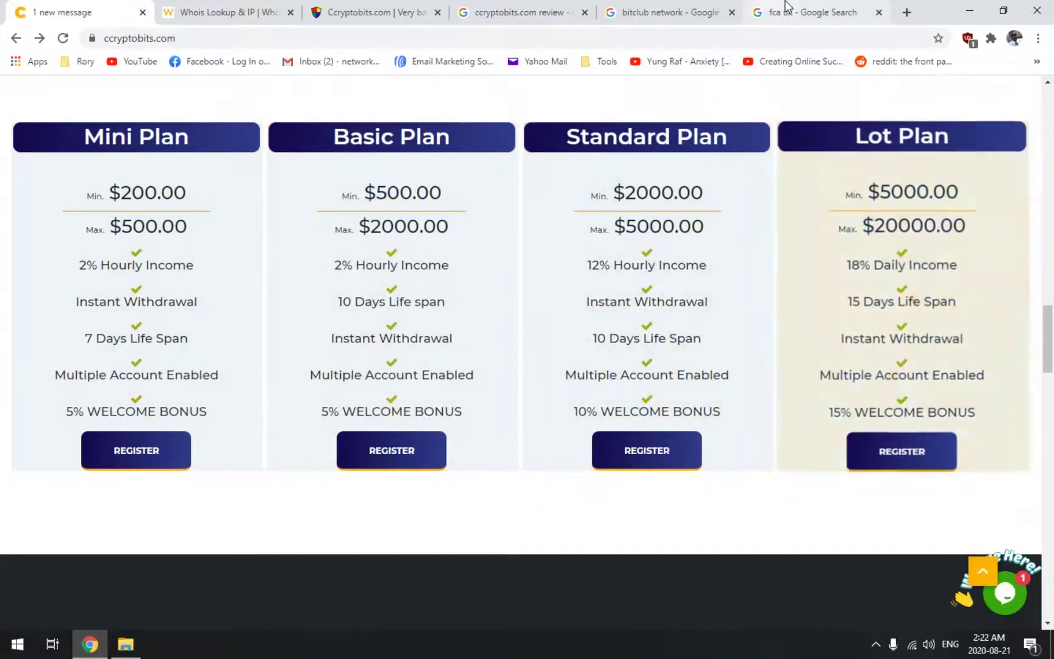
{"action": "left_click", "coordinate": [786, 10]}
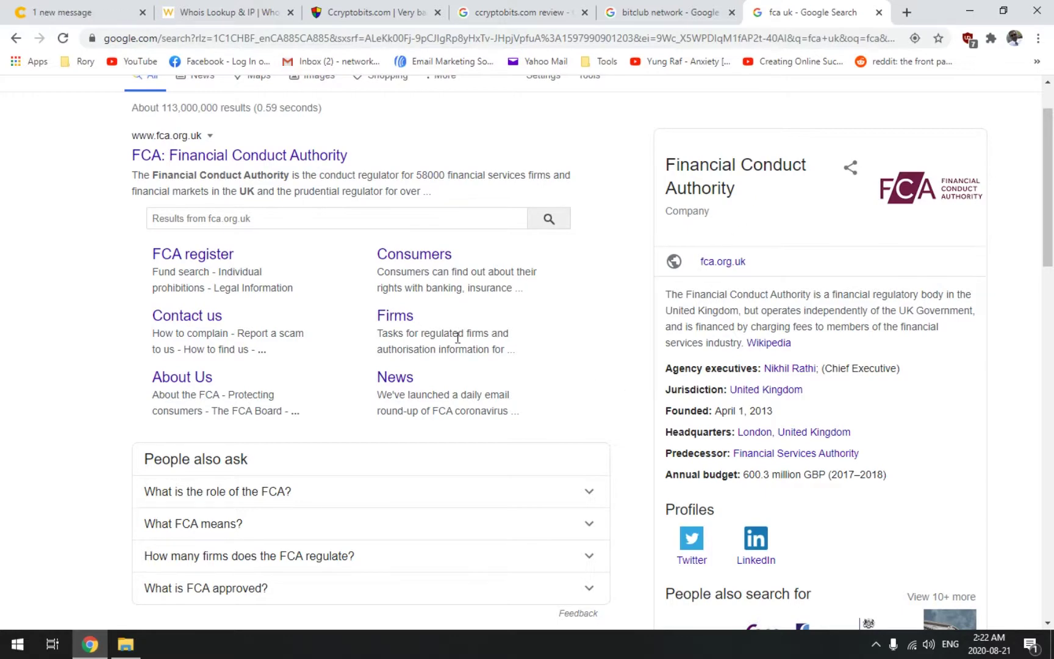
{"action": "left_click", "coordinate": [78, 13]}
{"action": "scroll", "coordinate": [187, 341], "scroll_direction": "up", "scroll_amount": 3}
{"action": "scroll", "coordinate": [727, 388], "scroll_direction": "up", "scroll_amount": 6}
{"action": "scroll", "coordinate": [727, 390], "scroll_direction": "up", "scroll_amount": 6}
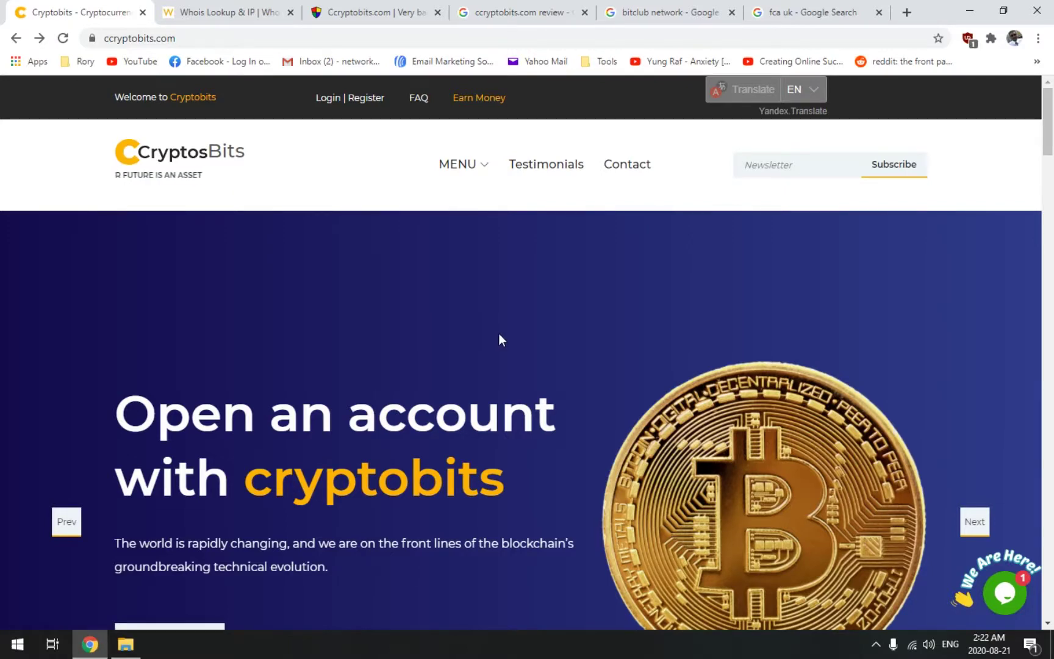
Step: Load sec.gov in a new tab, glancing at the Cryptobits tab before returning
{"action": "left_click", "coordinate": [908, 12]}
{"action": "type", "text": "sec.gov"}
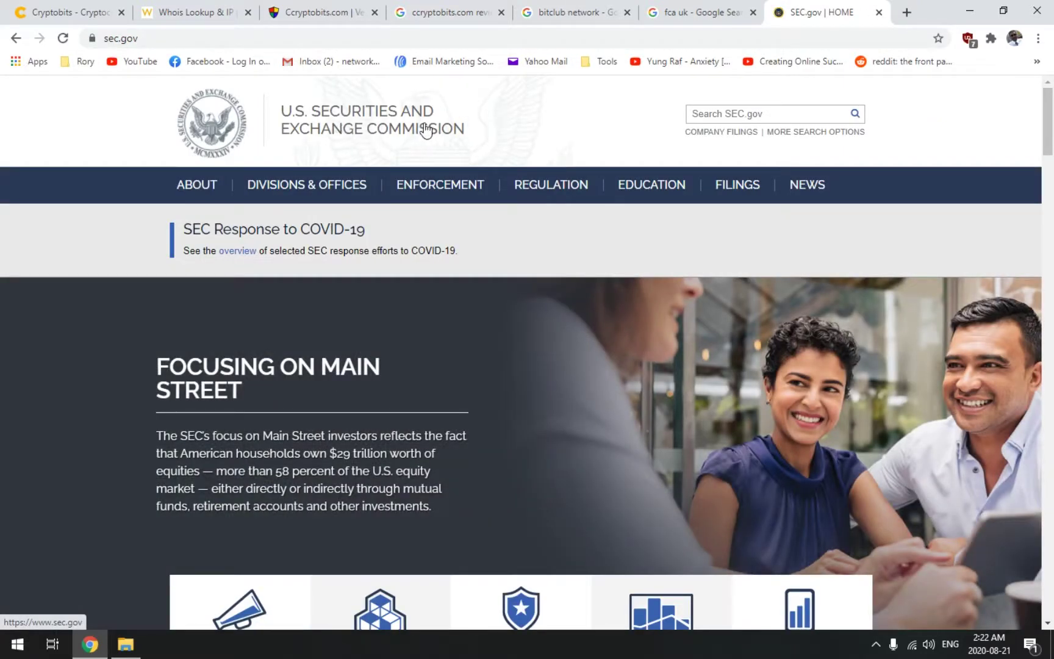
{"action": "left_click", "coordinate": [79, 12]}
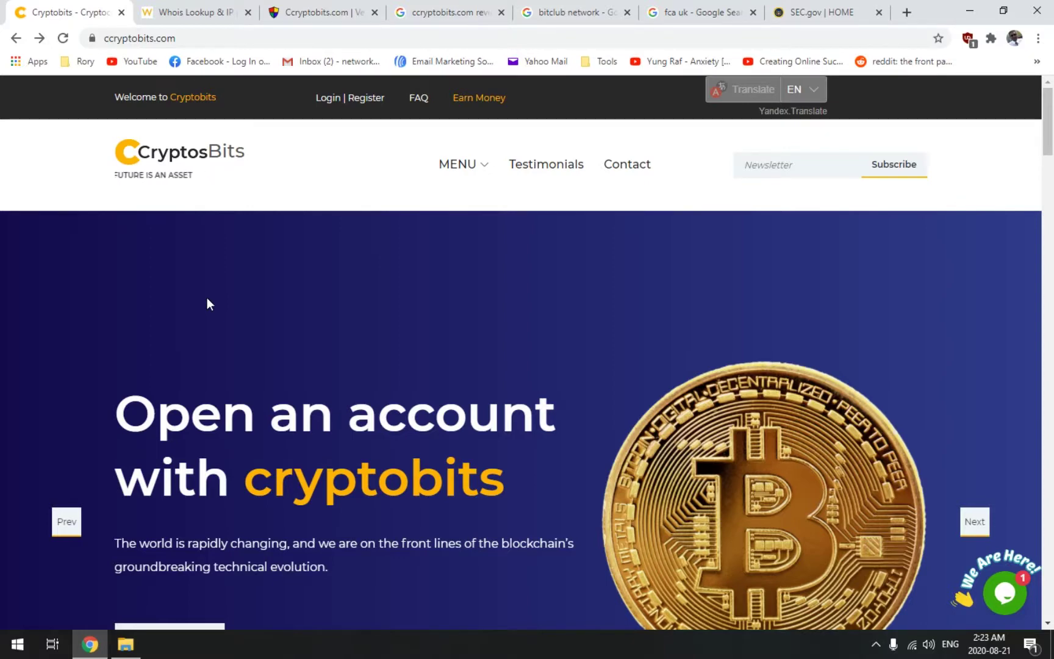
{"action": "left_click", "coordinate": [812, 11]}
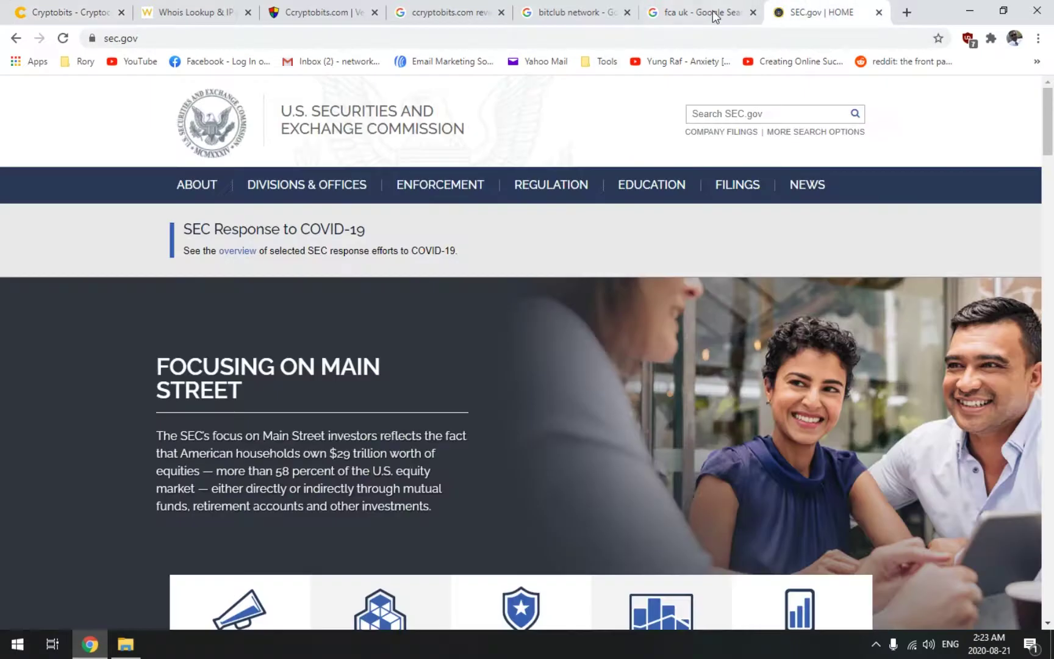
Step: Pass through the FCA results back to Cryptobits' 'Let's change the world together' section
{"action": "left_click", "coordinate": [713, 12]}
{"action": "left_click", "coordinate": [803, 9]}
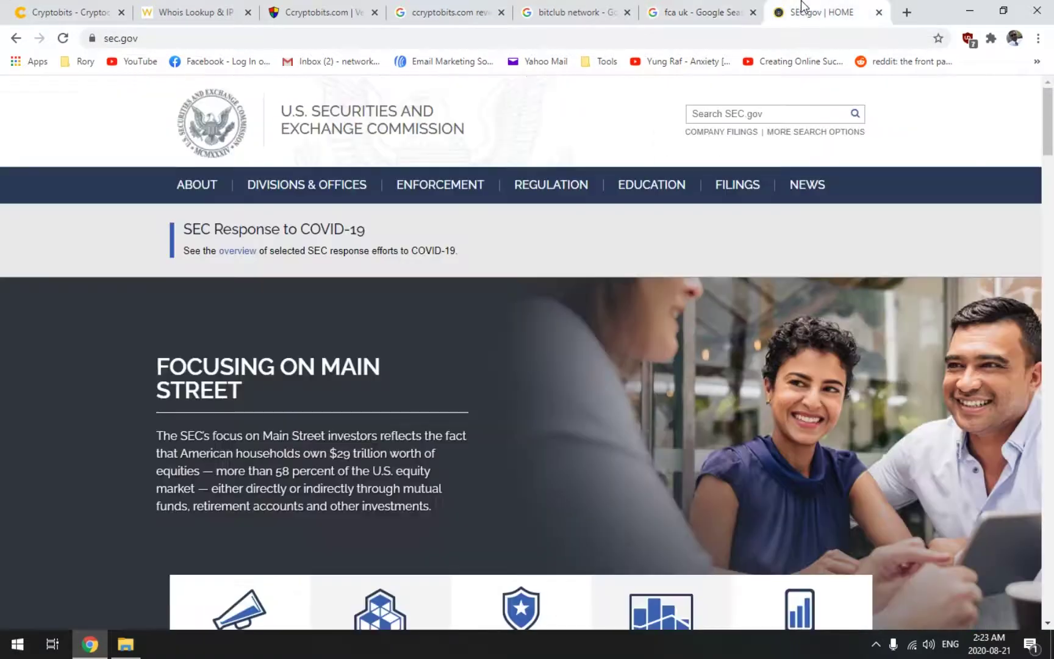
{"action": "left_click", "coordinate": [732, 11]}
{"action": "left_click", "coordinate": [33, 12]}
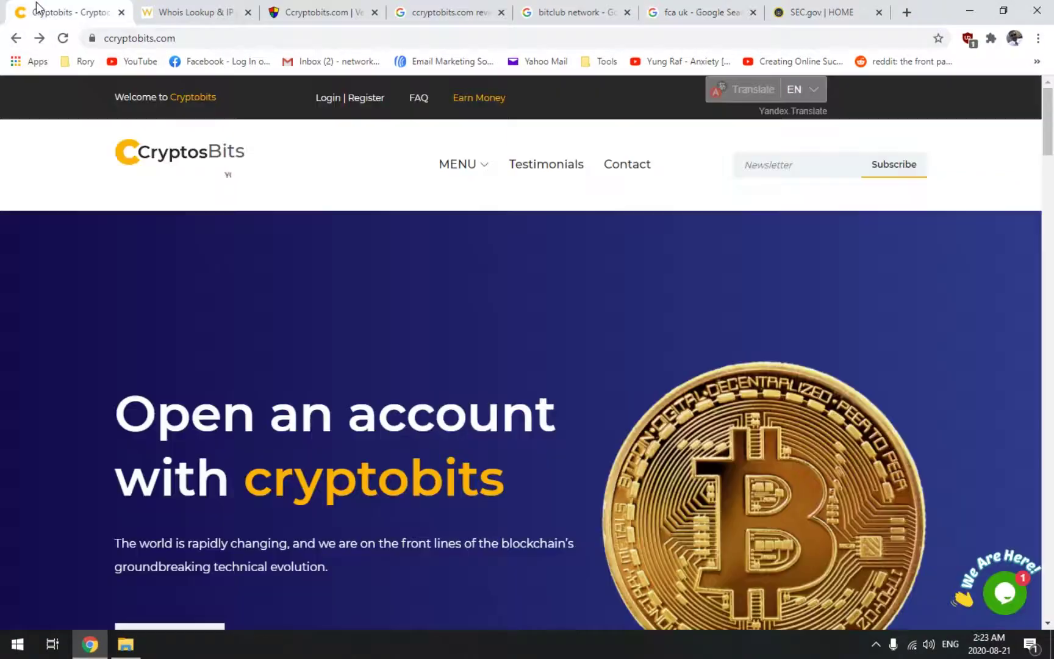
{"action": "scroll", "coordinate": [494, 346], "scroll_direction": "down", "scroll_amount": 4}
{"action": "scroll", "coordinate": [543, 394], "scroll_direction": "down", "scroll_amount": 4}
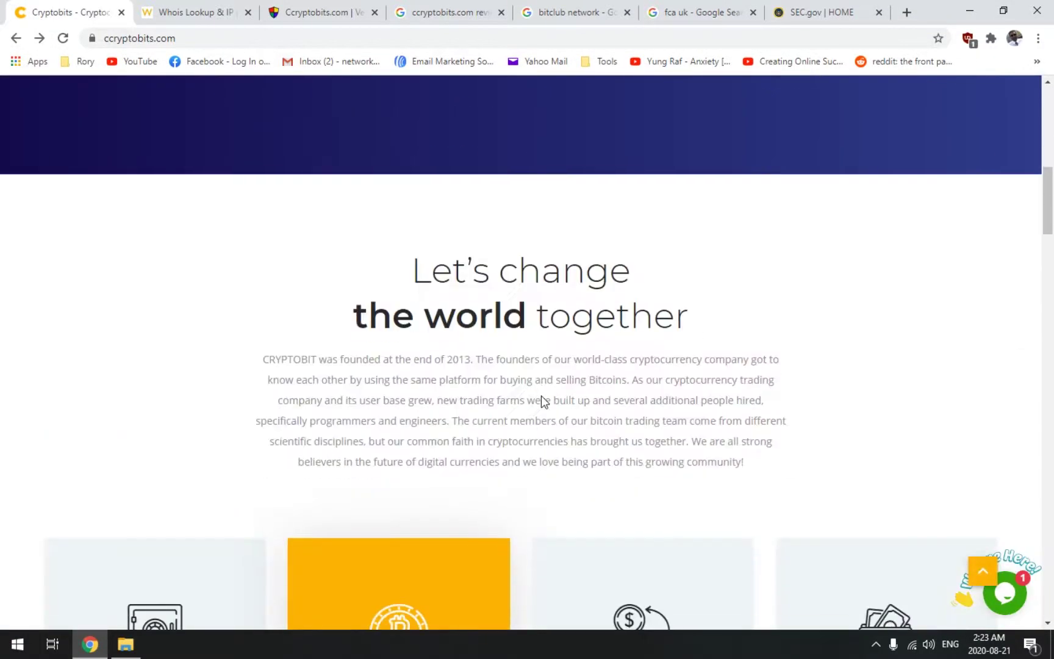
{"action": "scroll", "coordinate": [541, 397], "scroll_direction": "down", "scroll_amount": 2}
{"action": "scroll", "coordinate": [533, 402], "scroll_direction": "up", "scroll_amount": 1}
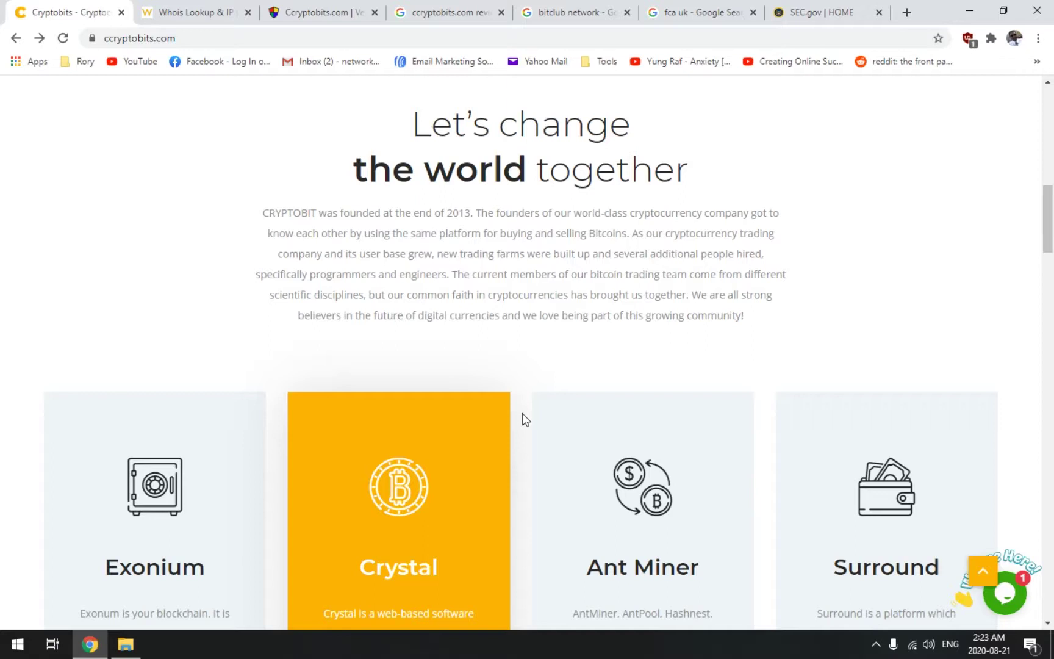
{"action": "scroll", "coordinate": [523, 413], "scroll_direction": "up", "scroll_amount": 2}
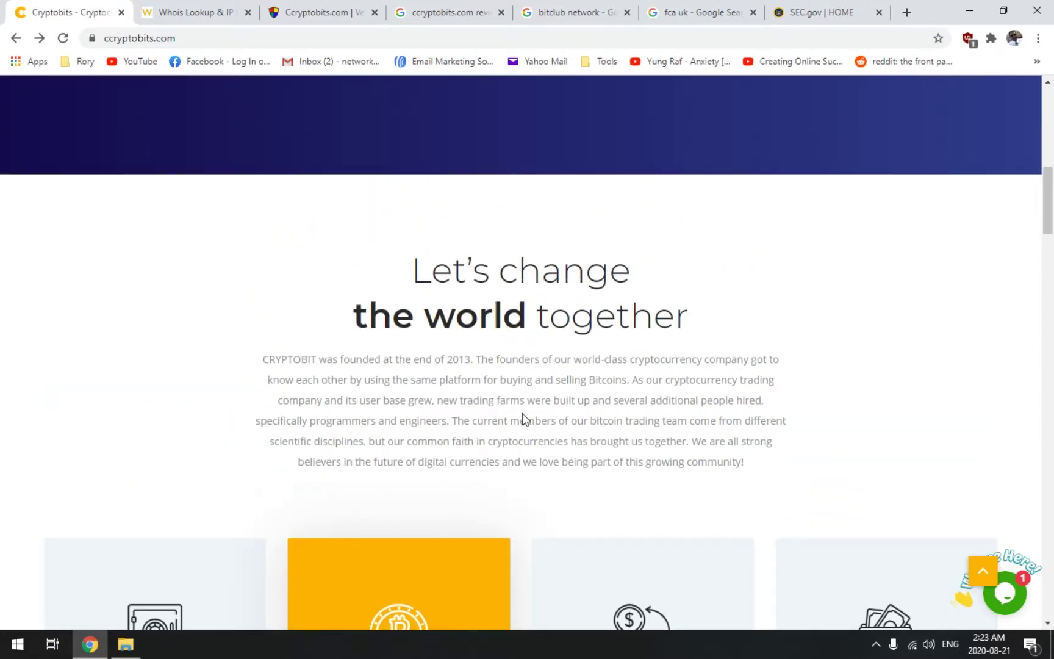
{"action": "scroll", "coordinate": [510, 471], "scroll_direction": "down", "scroll_amount": 1}
{"action": "scroll", "coordinate": [509, 470], "scroll_direction": "down", "scroll_amount": 3}
{"action": "scroll", "coordinate": [509, 470], "scroll_direction": "down", "scroll_amount": 3}
{"action": "scroll", "coordinate": [509, 470], "scroll_direction": "down", "scroll_amount": 3}
{"action": "scroll", "coordinate": [509, 470], "scroll_direction": "down", "scroll_amount": 3}
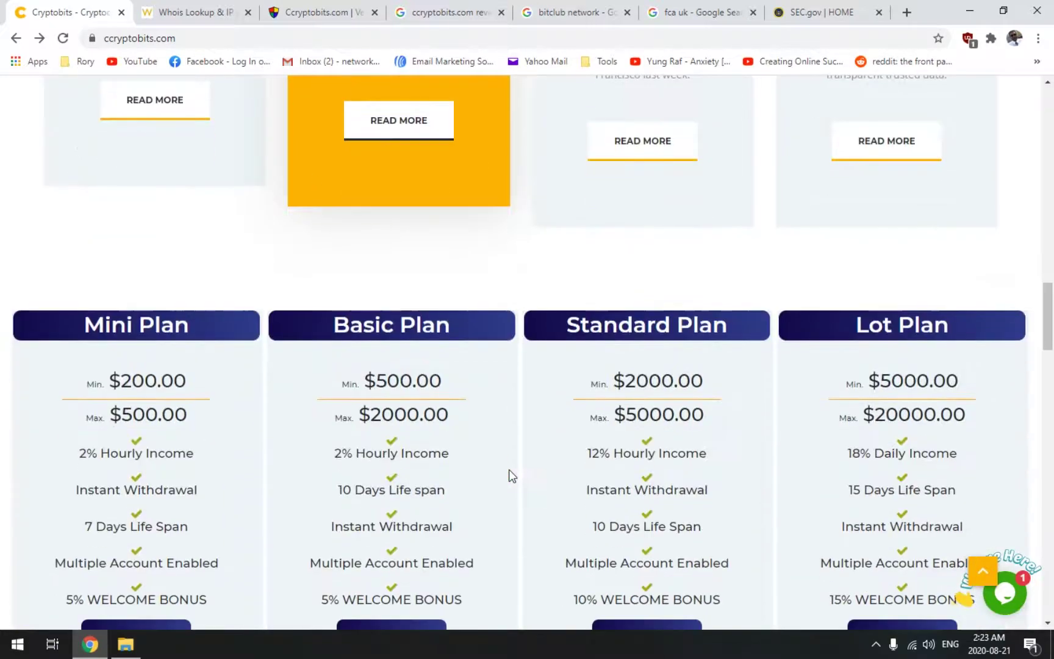
{"action": "scroll", "coordinate": [510, 476], "scroll_direction": "down", "scroll_amount": 2}
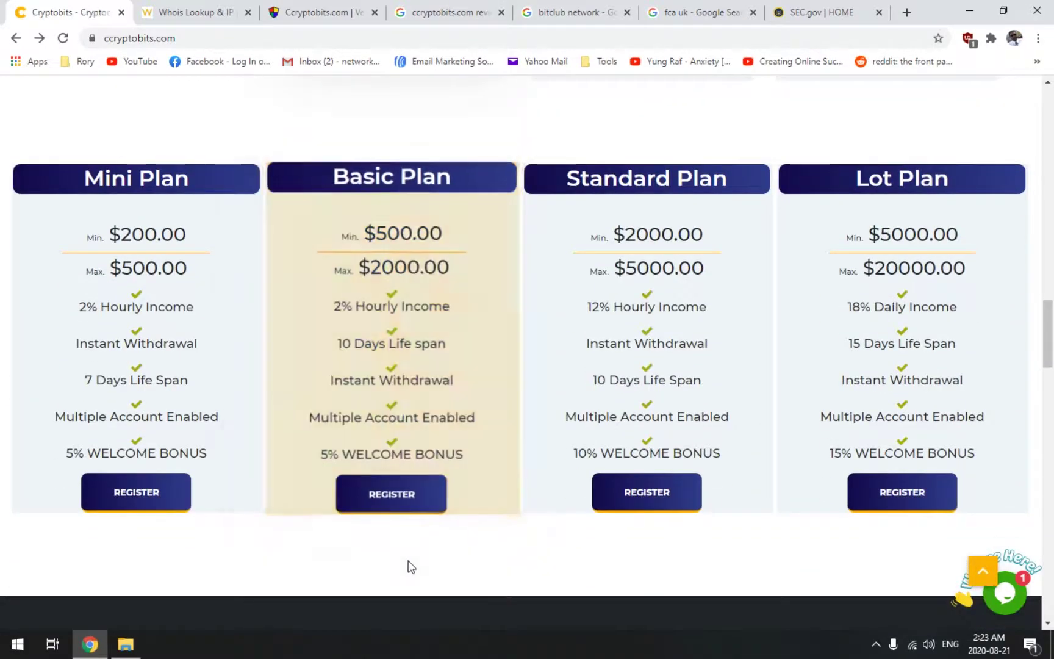
{"action": "scroll", "coordinate": [402, 557], "scroll_direction": "down", "scroll_amount": 1}
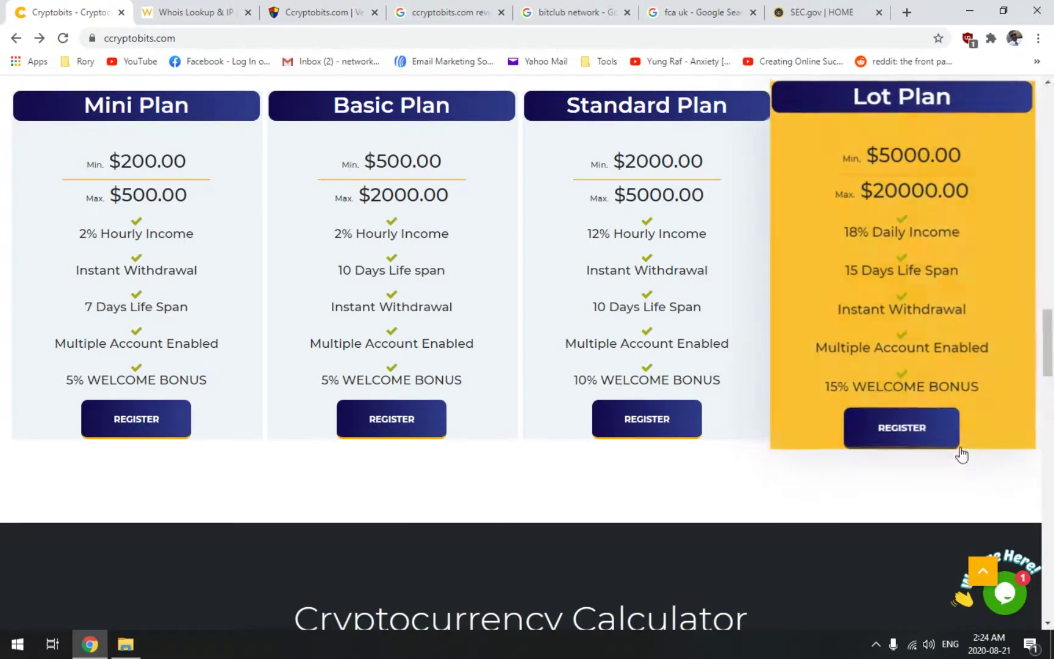
{"action": "scroll", "coordinate": [958, 454], "scroll_direction": "down", "scroll_amount": 2}
{"action": "scroll", "coordinate": [807, 510], "scroll_direction": "down", "scroll_amount": 3}
{"action": "scroll", "coordinate": [808, 510], "scroll_direction": "down", "scroll_amount": 3}
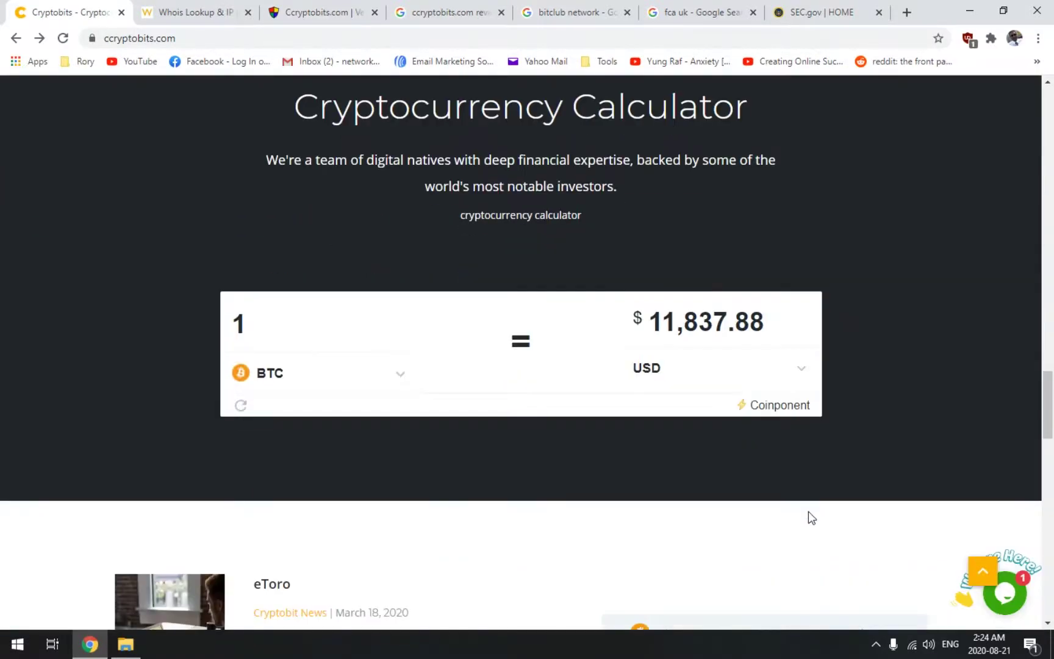
{"action": "scroll", "coordinate": [808, 512], "scroll_direction": "down", "scroll_amount": 3}
{"action": "scroll", "coordinate": [808, 517], "scroll_direction": "up", "scroll_amount": 2}
{"action": "scroll", "coordinate": [868, 487], "scroll_direction": "up", "scroll_amount": 5}
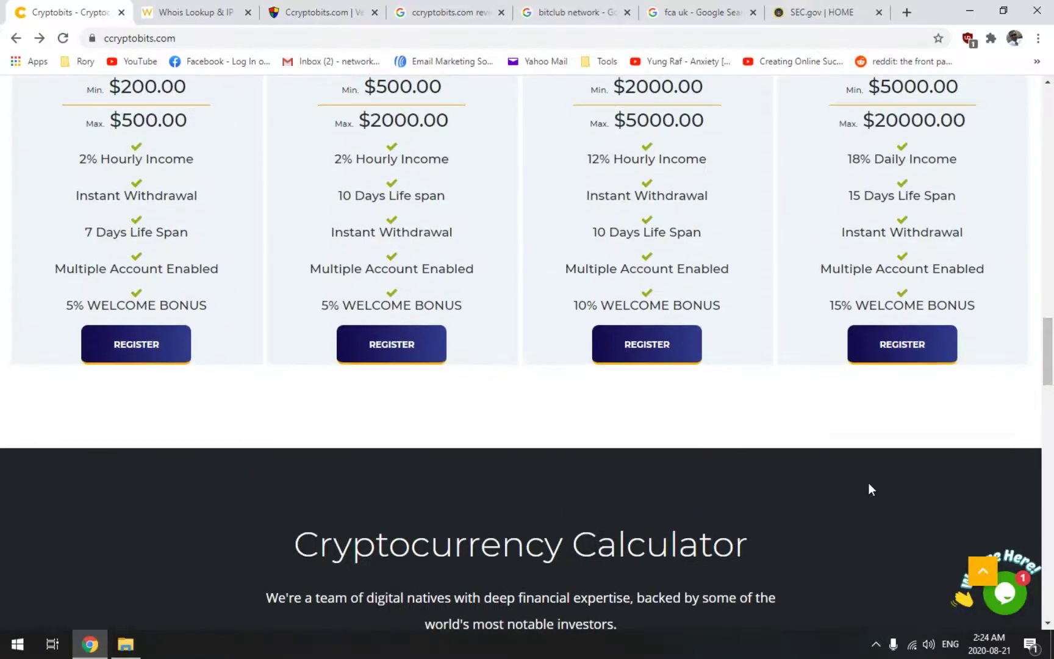
{"action": "scroll", "coordinate": [841, 495], "scroll_direction": "up", "scroll_amount": 5}
{"action": "scroll", "coordinate": [840, 498], "scroll_direction": "up", "scroll_amount": 1}
{"action": "scroll", "coordinate": [812, 498], "scroll_direction": "up", "scroll_amount": 3}
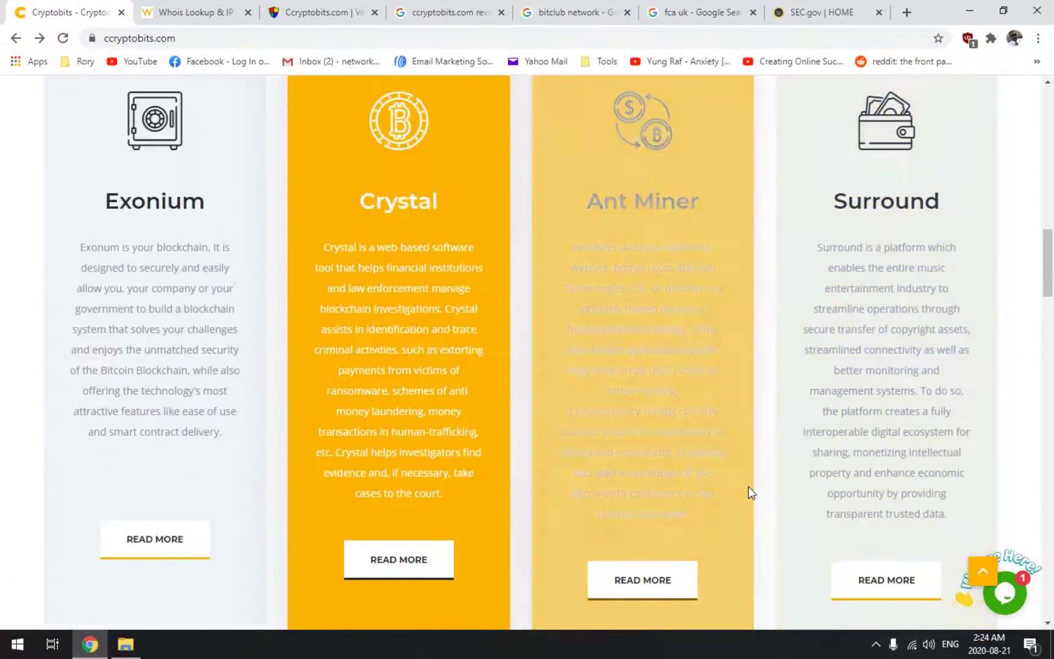
{"action": "scroll", "coordinate": [749, 488], "scroll_direction": "up", "scroll_amount": 5}
{"action": "scroll", "coordinate": [749, 487], "scroll_direction": "up", "scroll_amount": 3}
{"action": "scroll", "coordinate": [380, 425], "scroll_direction": "up", "scroll_amount": 4}
{"action": "scroll", "coordinate": [493, 396], "scroll_direction": "up", "scroll_amount": 2}
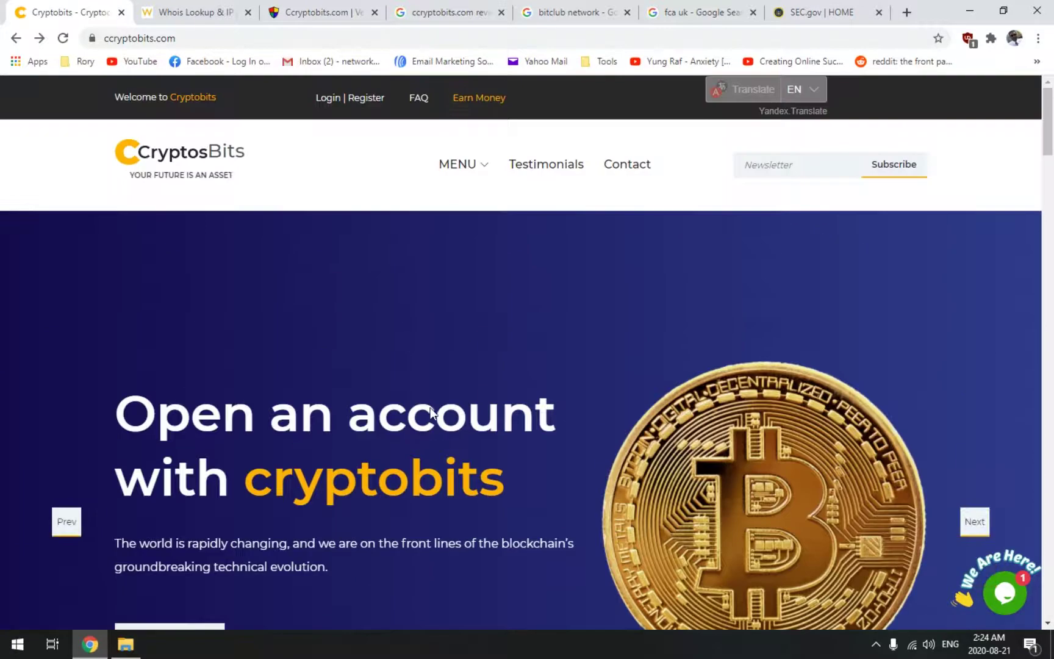
{"action": "mouse_move", "coordinate": [527, 412]}
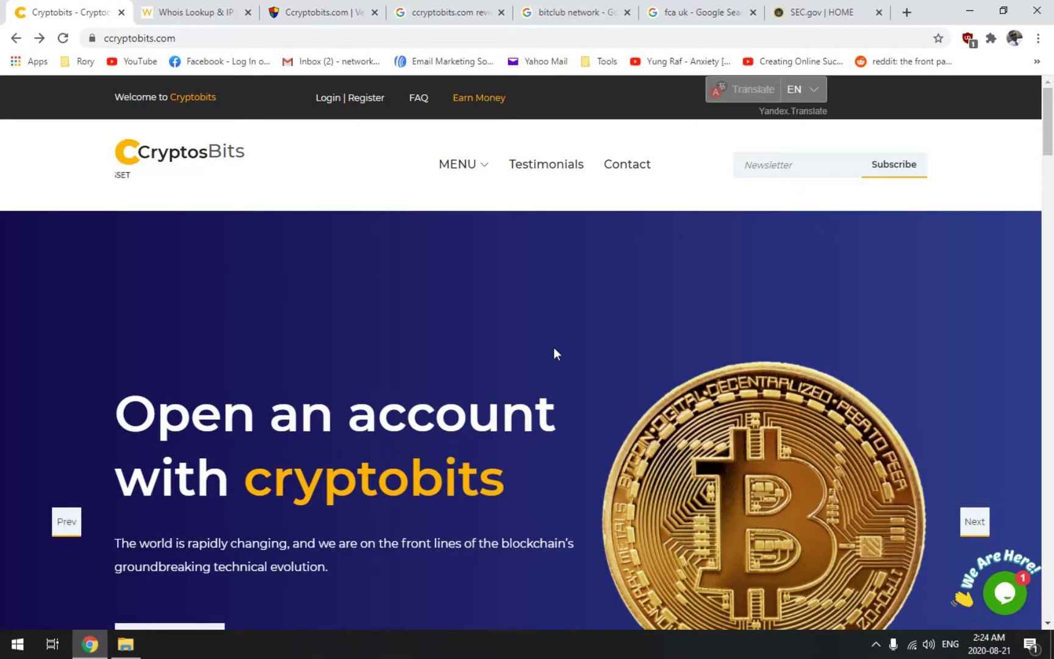
Step: Show the Cryptobits MENU dropdown listing the site's pages
{"action": "left_click", "coordinate": [453, 167]}
{"action": "scroll", "coordinate": [500, 554], "scroll_direction": "down", "scroll_amount": 2}
{"action": "scroll", "coordinate": [421, 546], "scroll_direction": "down", "scroll_amount": 1}
{"action": "scroll", "coordinate": [348, 556], "scroll_direction": "down", "scroll_amount": 2}
{"action": "scroll", "coordinate": [334, 565], "scroll_direction": "down", "scroll_amount": 3}
{"action": "scroll", "coordinate": [201, 550], "scroll_direction": "down", "scroll_amount": 2}
{"action": "scroll", "coordinate": [191, 551], "scroll_direction": "down", "scroll_amount": 1}
{"action": "scroll", "coordinate": [91, 553], "scroll_direction": "down", "scroll_amount": 4}
{"action": "scroll", "coordinate": [92, 554], "scroll_direction": "down", "scroll_amount": 4}
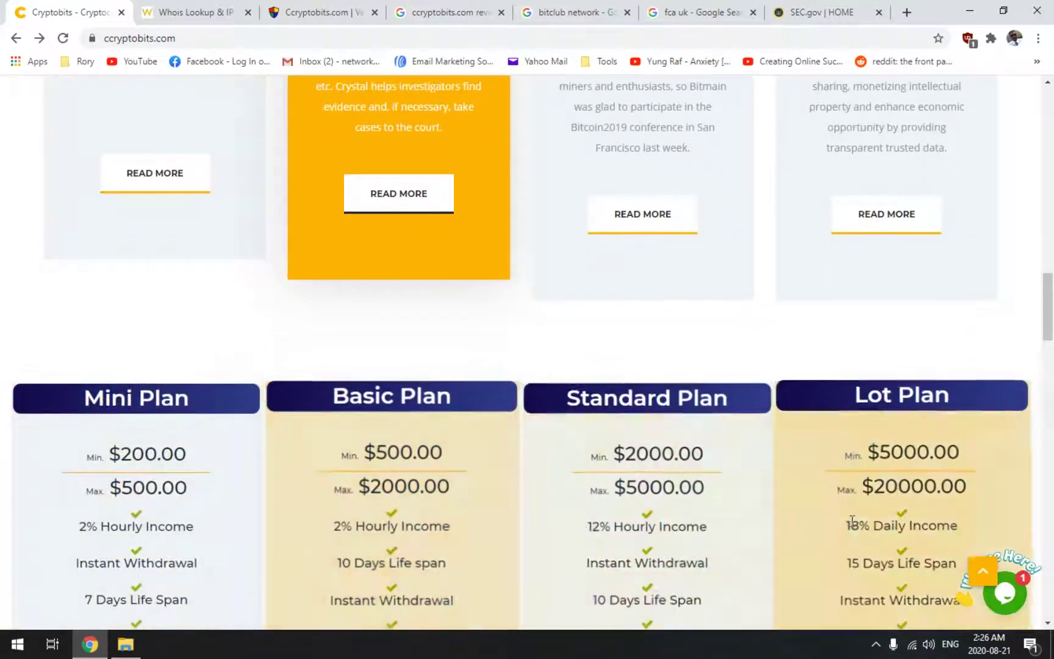
{"action": "scroll", "coordinate": [844, 529], "scroll_direction": "down", "scroll_amount": 3}
{"action": "scroll", "coordinate": [588, 577], "scroll_direction": "down", "scroll_amount": 2}
{"action": "scroll", "coordinate": [427, 536], "scroll_direction": "down", "scroll_amount": 1}
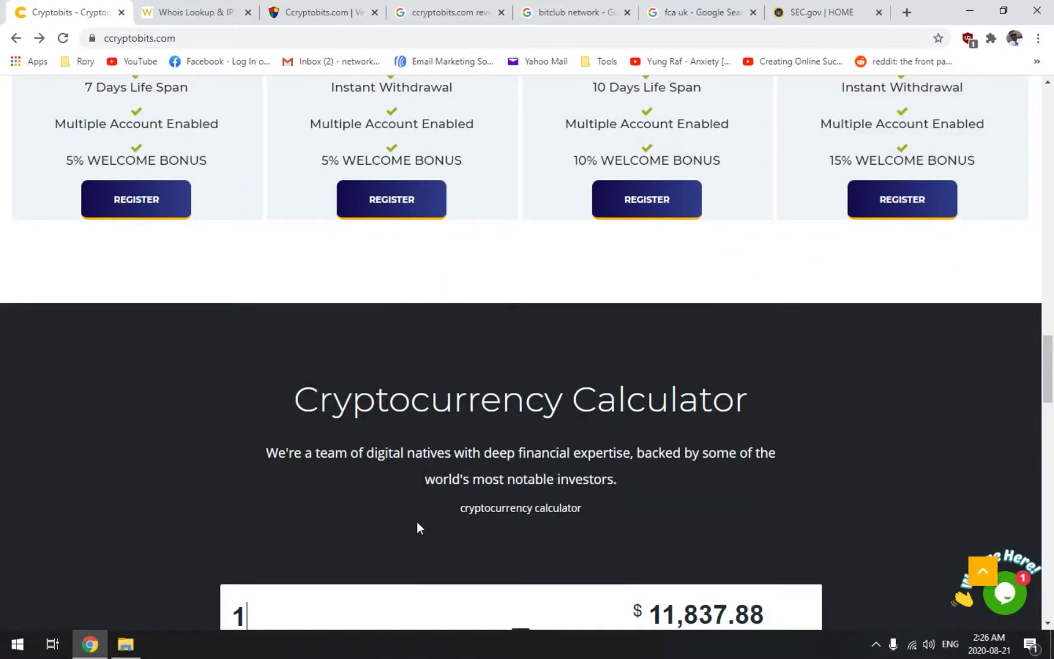
{"action": "scroll", "coordinate": [413, 516], "scroll_direction": "up", "scroll_amount": 2}
{"action": "scroll", "coordinate": [413, 516], "scroll_direction": "up", "scroll_amount": 1}
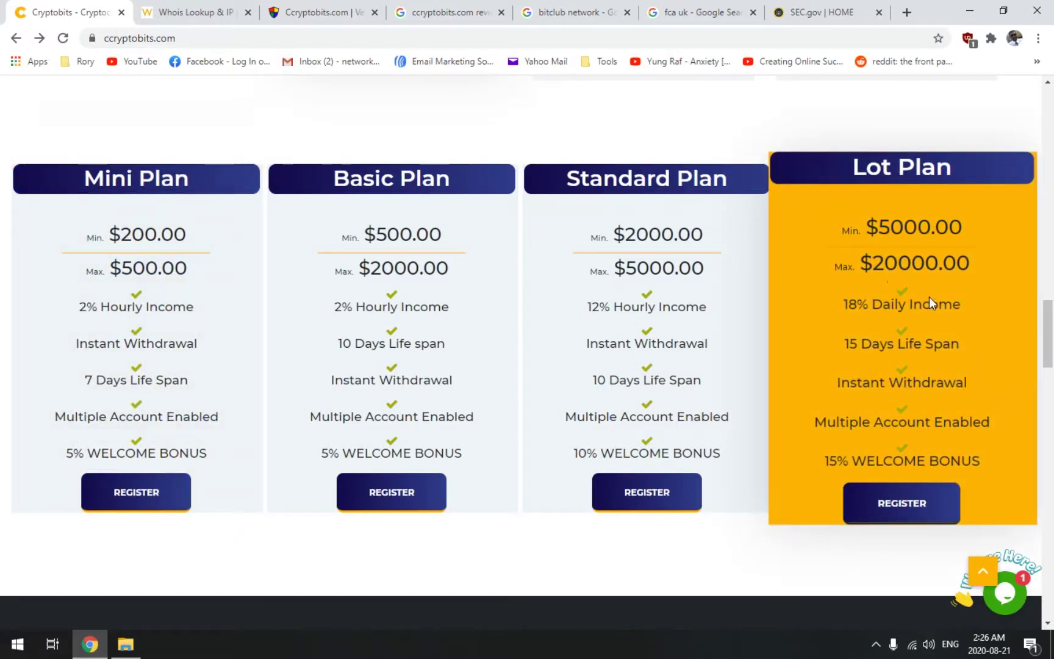
{"action": "scroll", "coordinate": [662, 403], "scroll_direction": "up", "scroll_amount": 10}
{"action": "scroll", "coordinate": [662, 403], "scroll_direction": "up", "scroll_amount": 10}
{"action": "scroll", "coordinate": [631, 405], "scroll_direction": "up", "scroll_amount": 1}
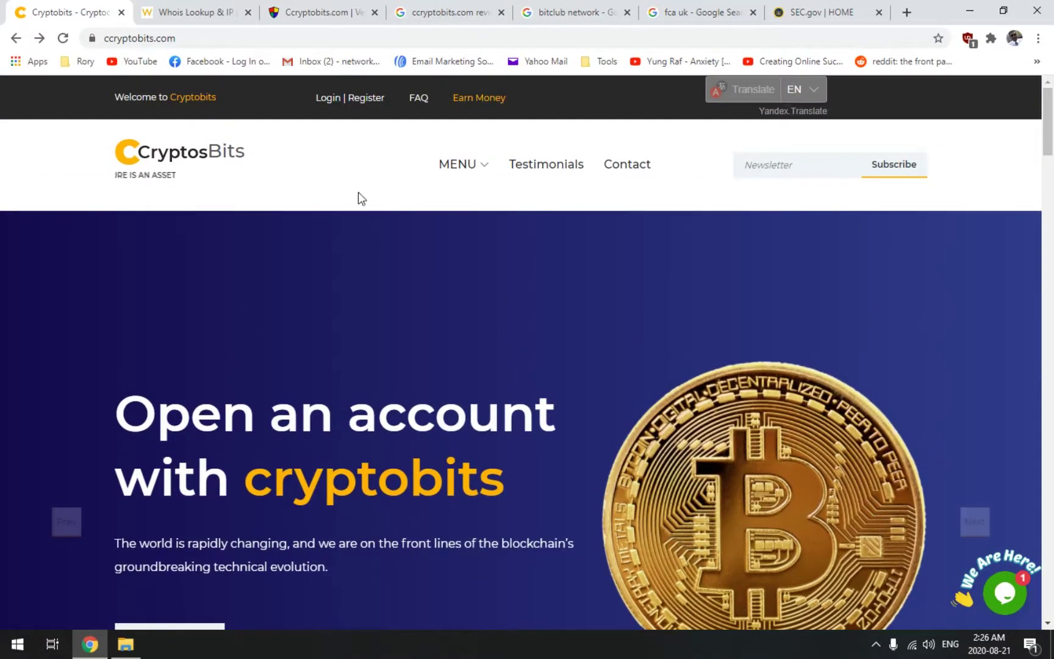
Step: Open the Cryptobits Testimonials page, including Nicole Balbert's claimed £200,000 earnings
{"action": "left_click", "coordinate": [550, 175]}
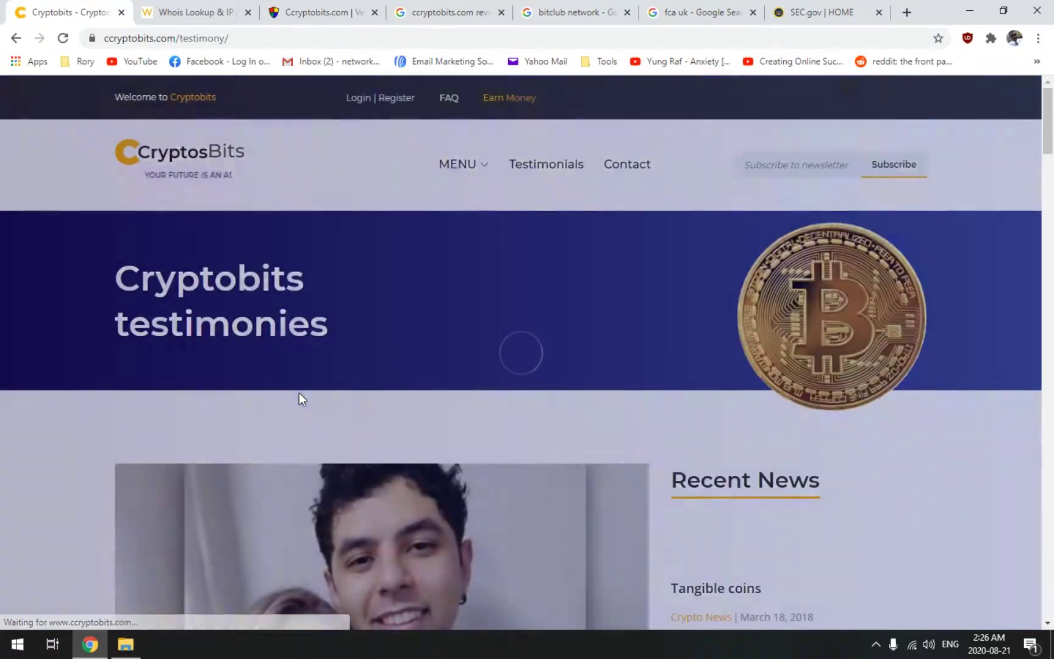
{"action": "scroll", "coordinate": [300, 398], "scroll_direction": "down", "scroll_amount": 2}
{"action": "scroll", "coordinate": [300, 393], "scroll_direction": "down", "scroll_amount": 1}
{"action": "scroll", "coordinate": [278, 403], "scroll_direction": "down", "scroll_amount": 1}
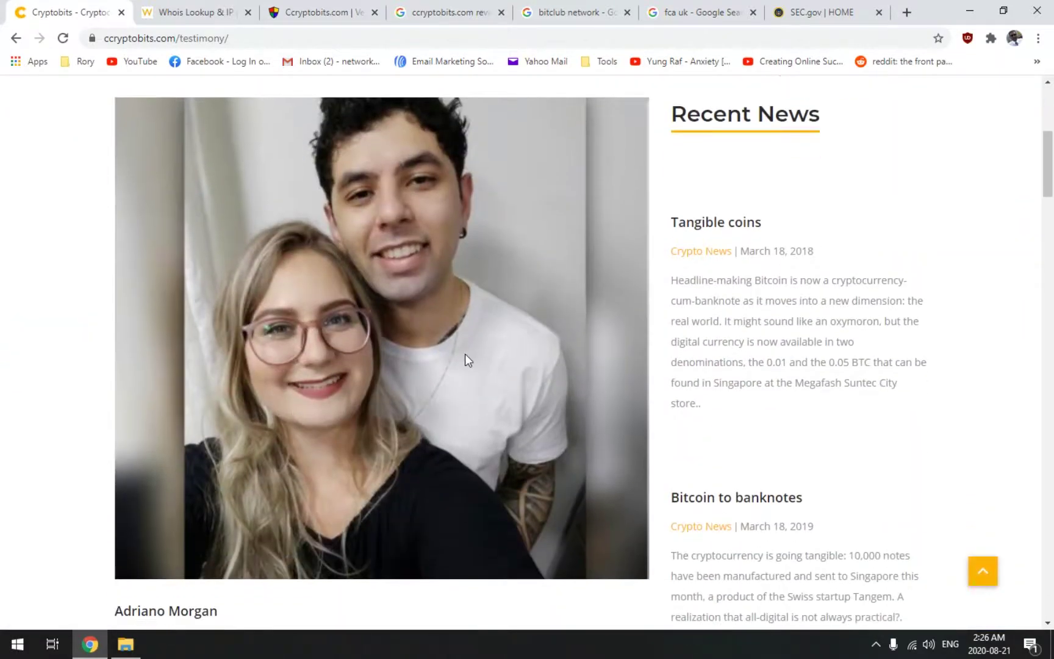
{"action": "scroll", "coordinate": [577, 354], "scroll_direction": "up", "scroll_amount": 1}
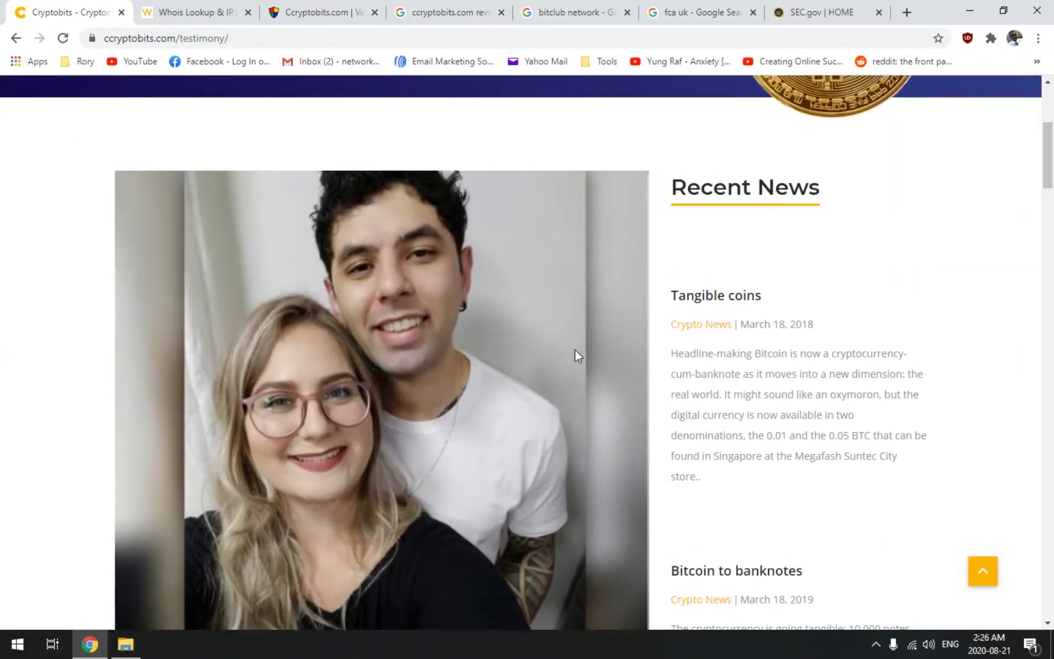
{"action": "scroll", "coordinate": [560, 370], "scroll_direction": "down", "scroll_amount": 3}
{"action": "scroll", "coordinate": [531, 386], "scroll_direction": "down", "scroll_amount": 1}
{"action": "scroll", "coordinate": [530, 391], "scroll_direction": "up", "scroll_amount": 1}
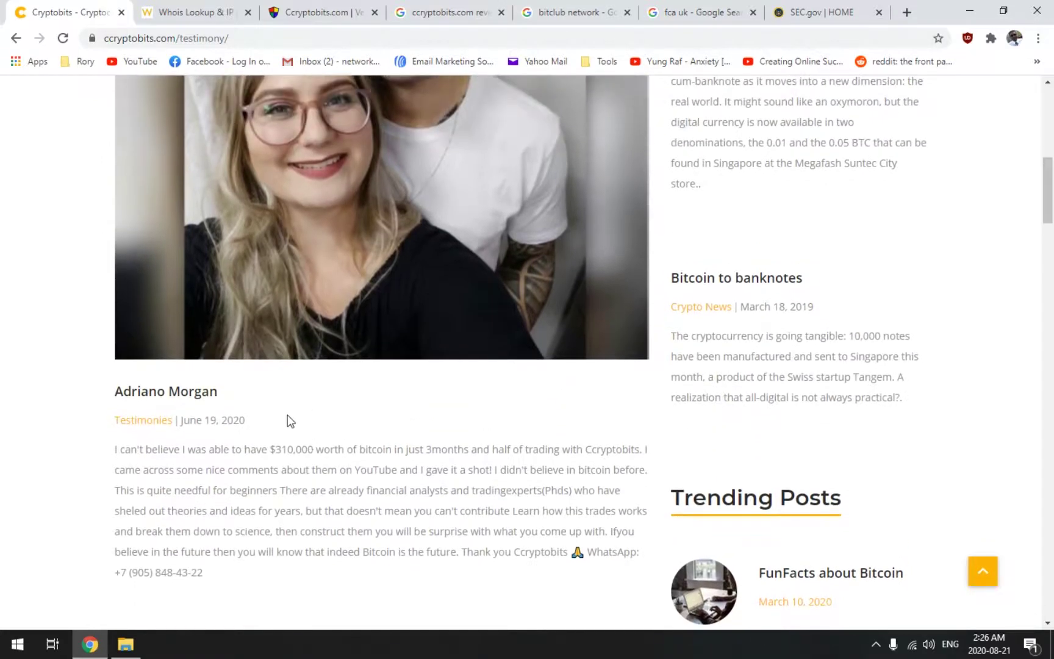
{"action": "scroll", "coordinate": [493, 383], "scroll_direction": "up", "scroll_amount": 2}
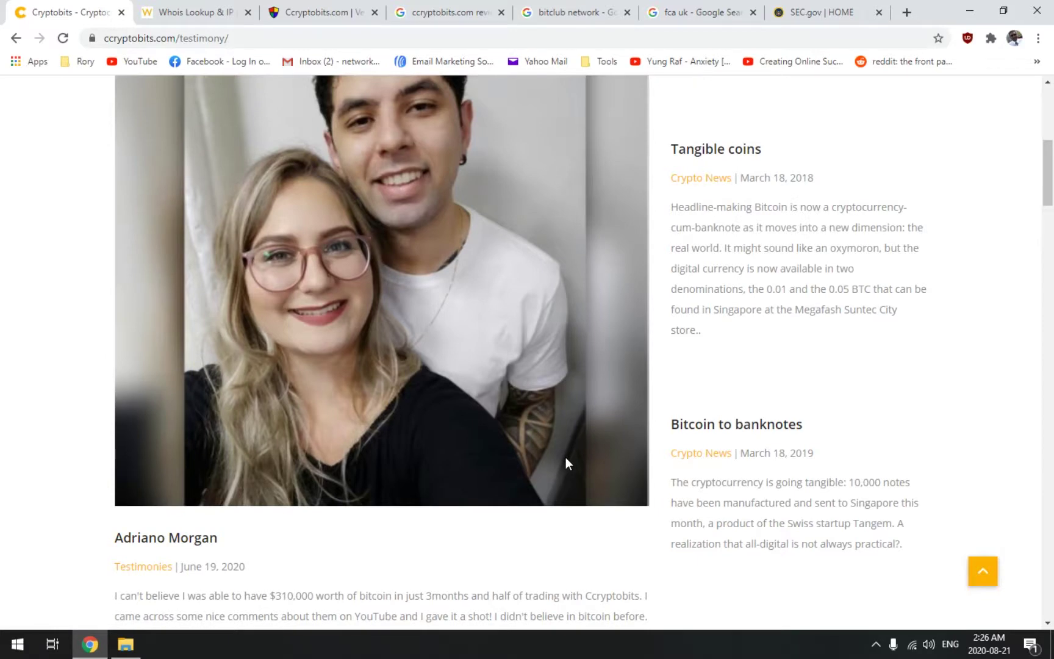
{"action": "scroll", "coordinate": [564, 540], "scroll_direction": "down", "scroll_amount": 2}
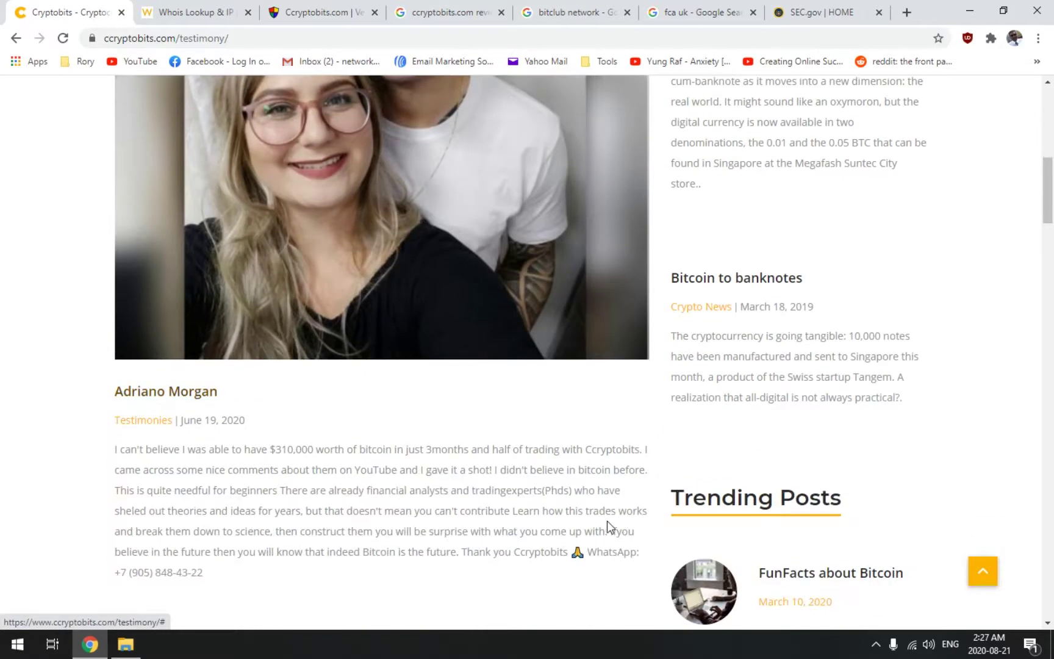
{"action": "scroll", "coordinate": [577, 527], "scroll_direction": "down", "scroll_amount": 4}
{"action": "scroll", "coordinate": [549, 530], "scroll_direction": "down", "scroll_amount": 3}
{"action": "scroll", "coordinate": [549, 529], "scroll_direction": "down", "scroll_amount": 2}
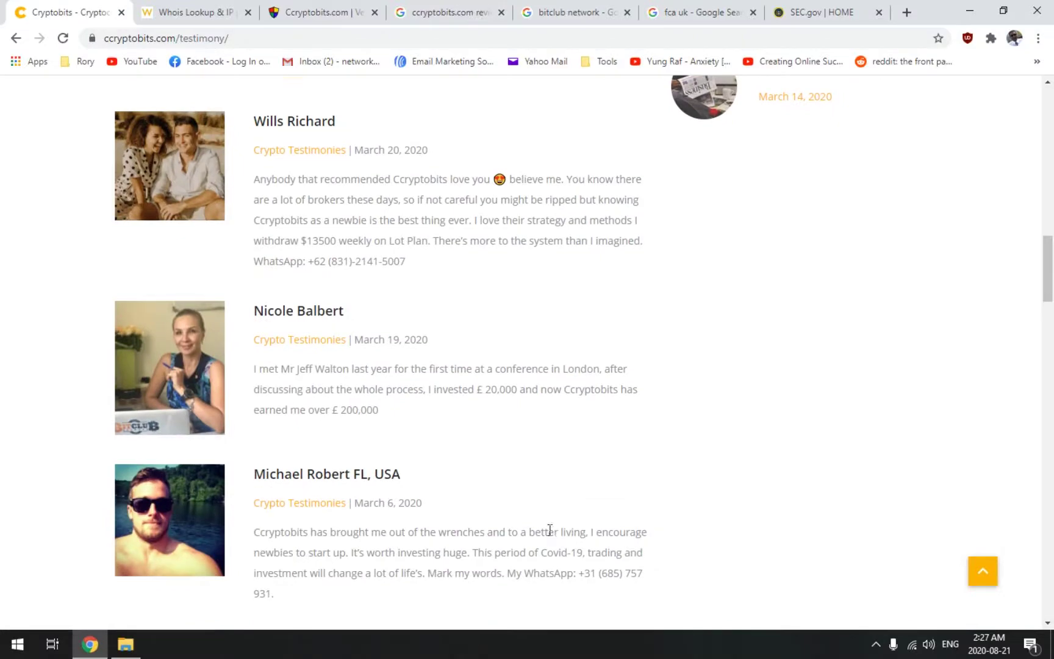
{"action": "scroll", "coordinate": [588, 522], "scroll_direction": "up", "scroll_amount": 3}
{"action": "scroll", "coordinate": [588, 522], "scroll_direction": "up", "scroll_amount": 3}
{"action": "scroll", "coordinate": [586, 522], "scroll_direction": "up", "scroll_amount": 3}
{"action": "scroll", "coordinate": [585, 518], "scroll_direction": "up", "scroll_amount": 2}
{"action": "scroll", "coordinate": [555, 516], "scroll_direction": "up", "scroll_amount": 2}
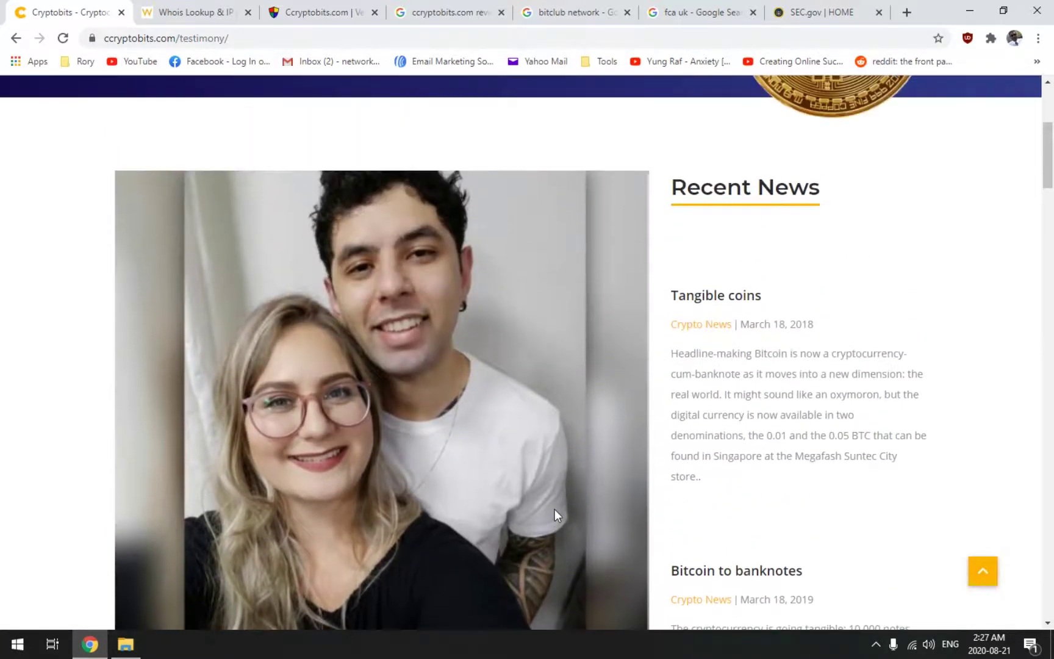
{"action": "scroll", "coordinate": [560, 479], "scroll_direction": "down", "scroll_amount": 2}
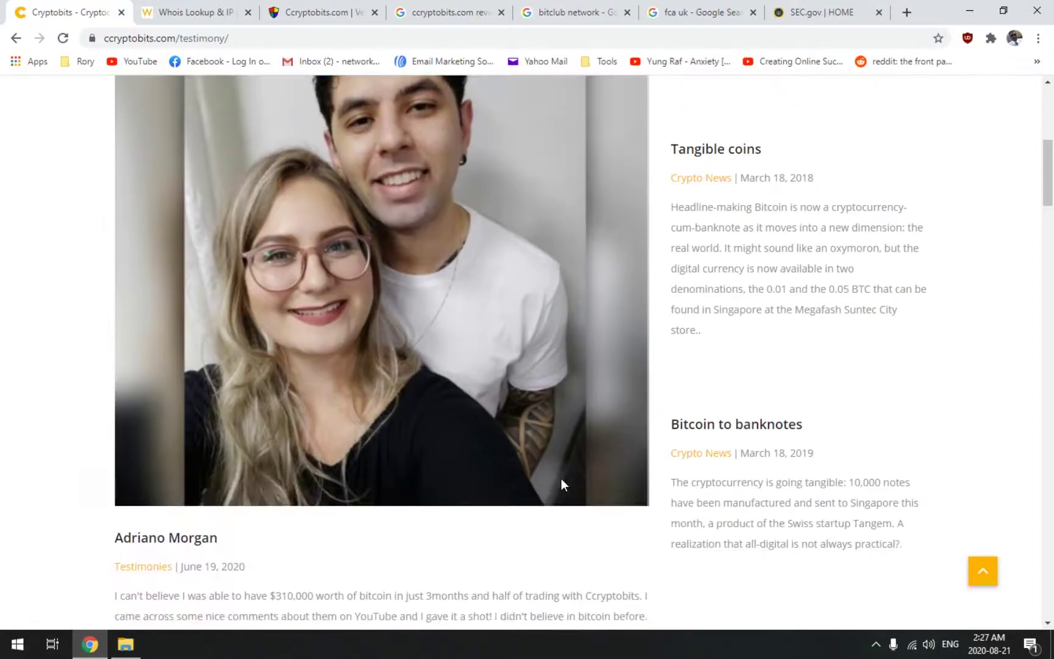
{"action": "scroll", "coordinate": [555, 486], "scroll_direction": "down", "scroll_amount": 2}
{"action": "scroll", "coordinate": [554, 487], "scroll_direction": "down", "scroll_amount": 5}
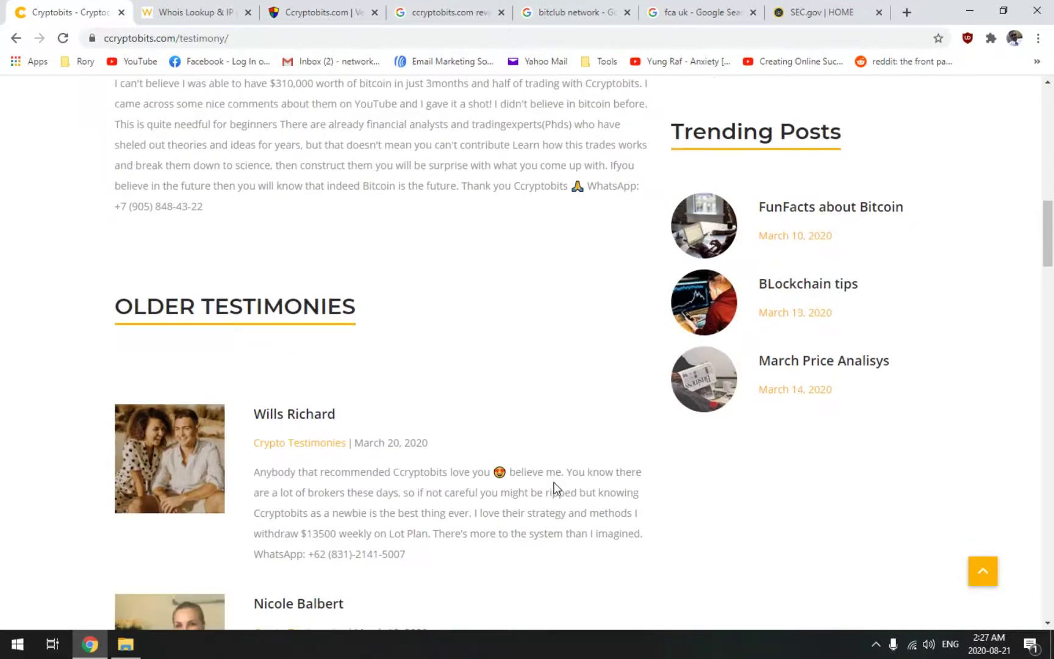
{"action": "scroll", "coordinate": [555, 486], "scroll_direction": "down", "scroll_amount": 5}
{"action": "scroll", "coordinate": [554, 487], "scroll_direction": "down", "scroll_amount": 1}
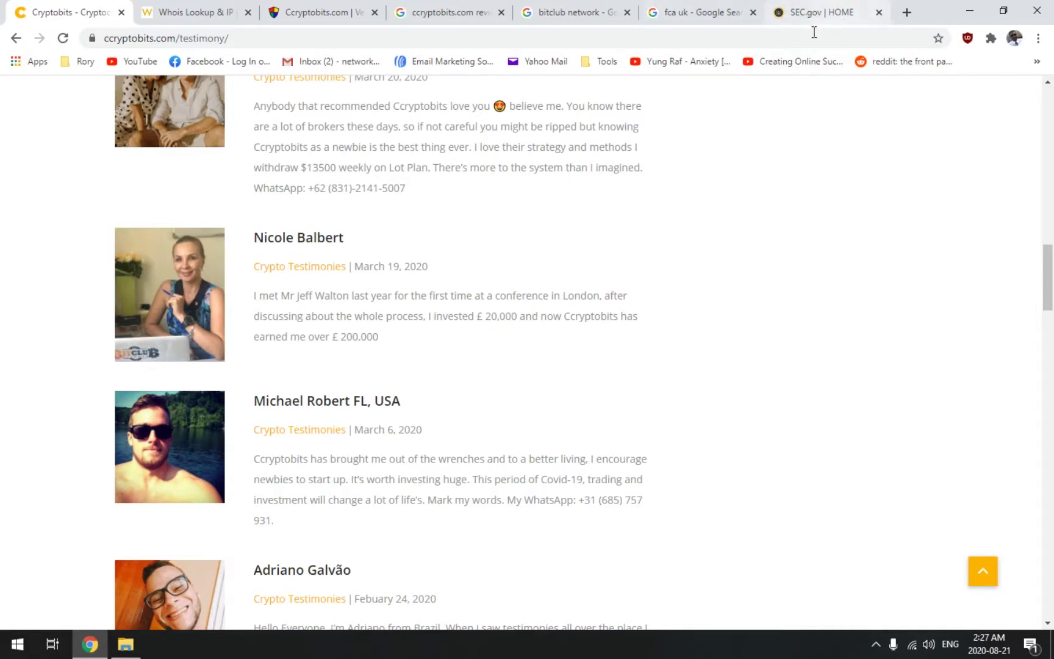
Step: Review the 'bitclub network' Justice Department results, then return to the Cryptobits testimonies
{"action": "left_click", "coordinate": [578, 19]}
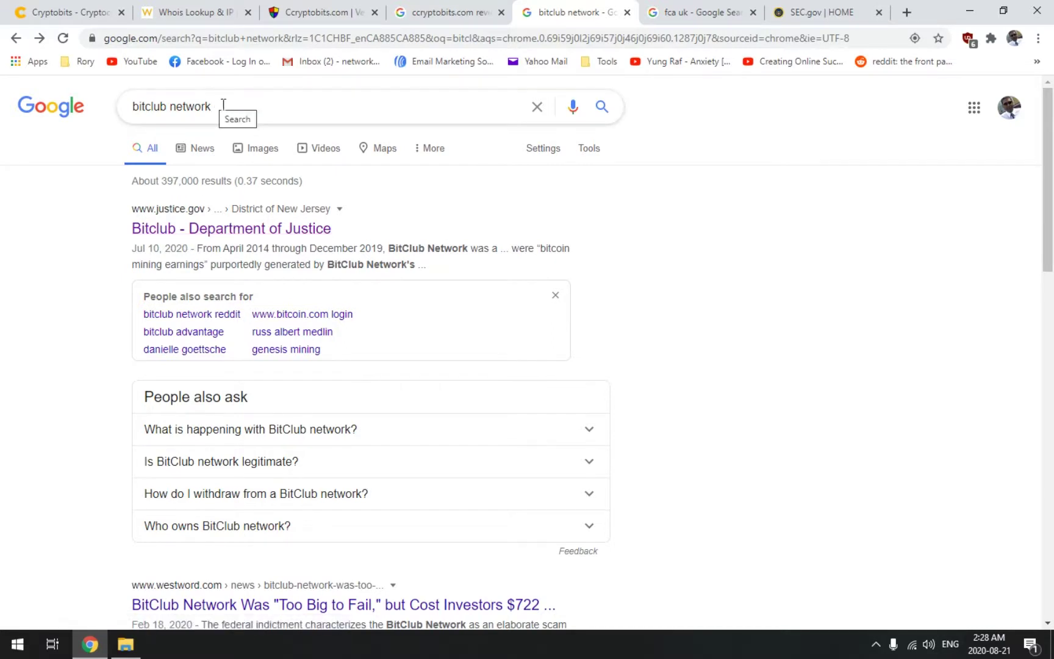
{"action": "left_click", "coordinate": [115, 11]}
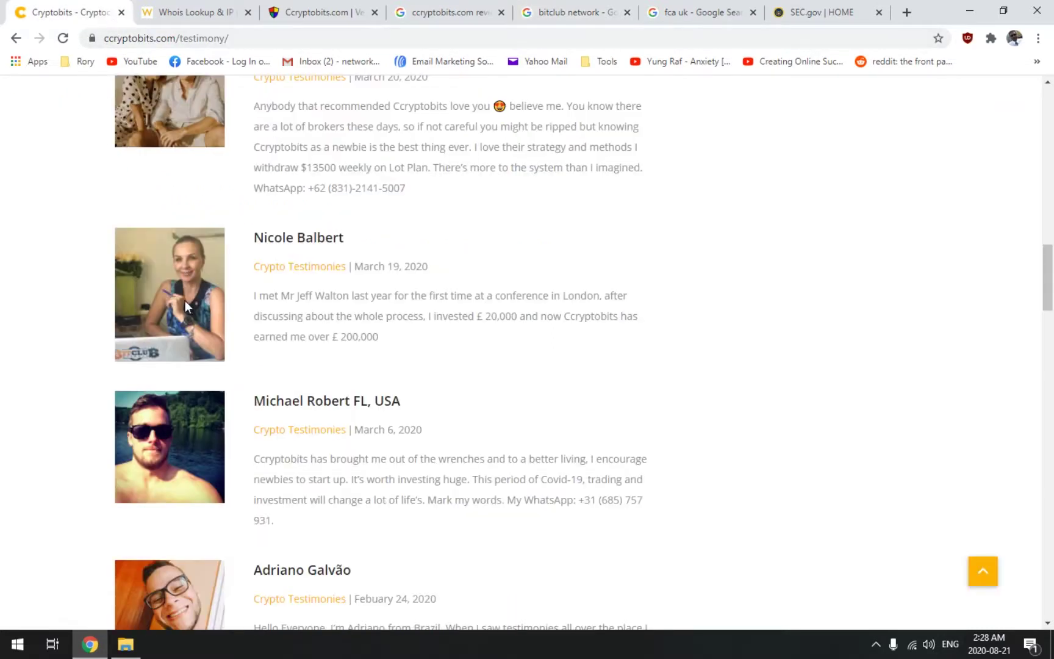
Step: Reverse-search a testimony photo with 'Search Google for image'
{"action": "right_click", "coordinate": [150, 356]}
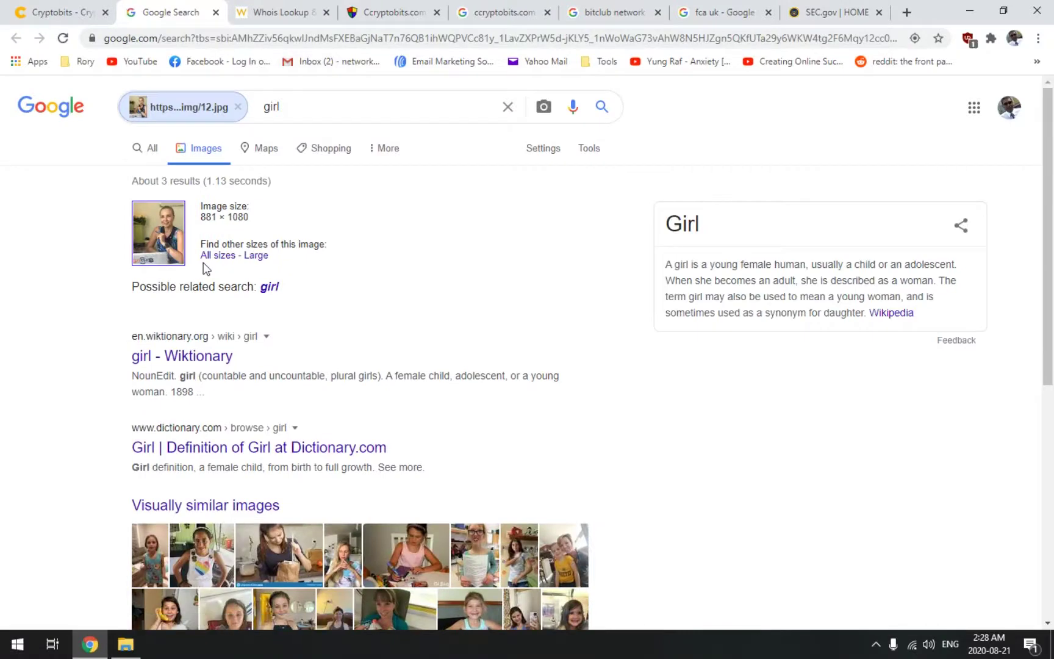
{"action": "scroll", "coordinate": [505, 335], "scroll_direction": "down", "scroll_amount": 1}
{"action": "scroll", "coordinate": [560, 354], "scroll_direction": "down", "scroll_amount": 3}
{"action": "scroll", "coordinate": [593, 411], "scroll_direction": "down", "scroll_amount": 2}
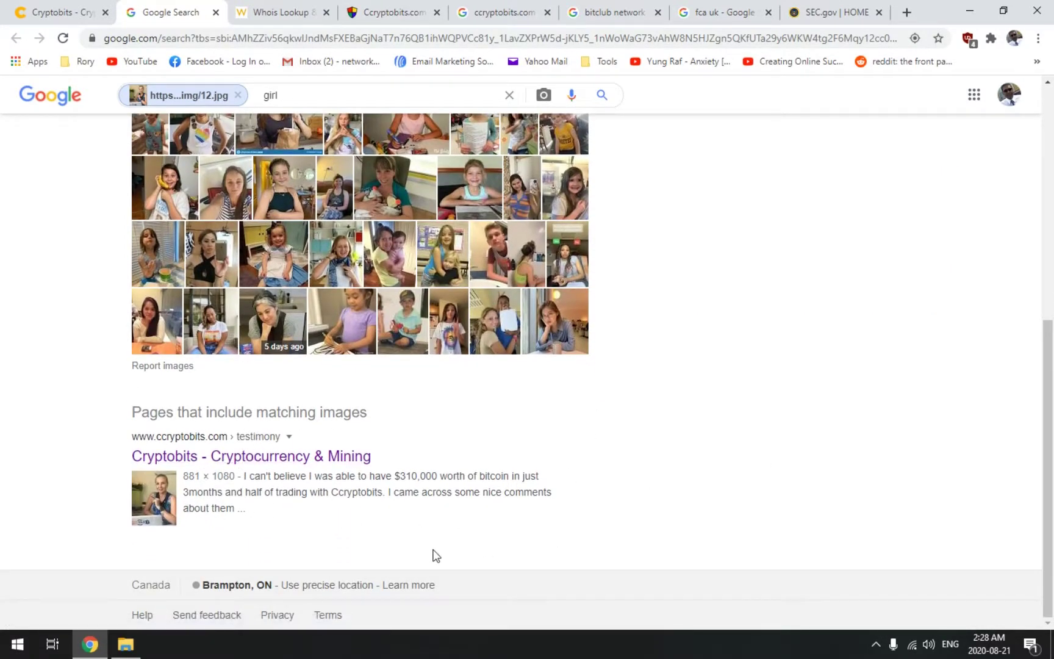
{"action": "scroll", "coordinate": [746, 494], "scroll_direction": "up", "scroll_amount": 1}
{"action": "scroll", "coordinate": [746, 494], "scroll_direction": "down", "scroll_amount": 1}
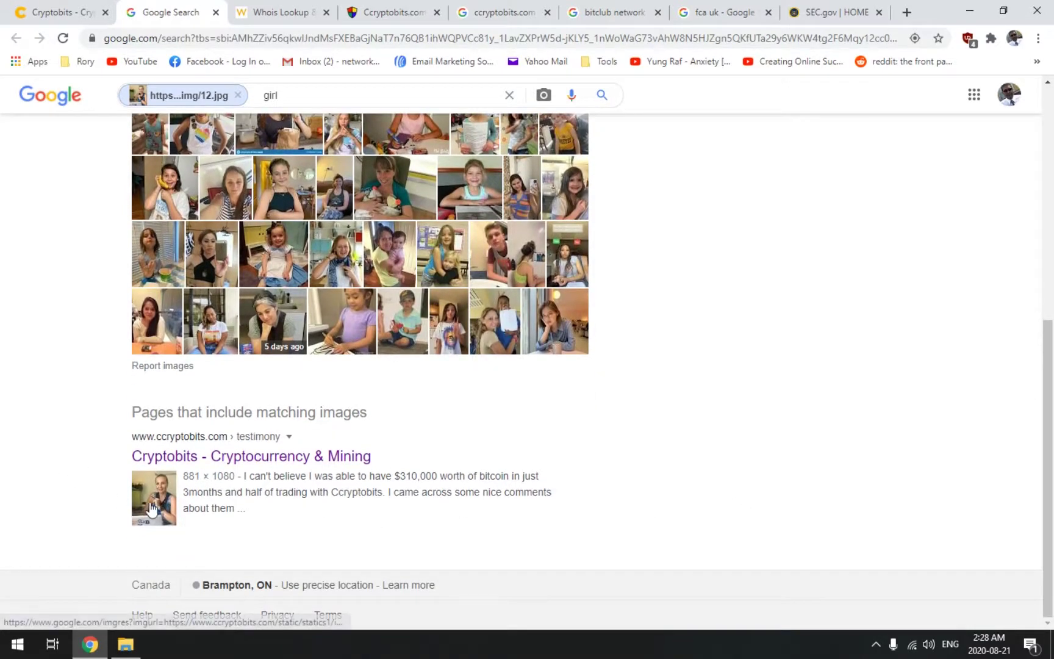
{"action": "scroll", "coordinate": [705, 371], "scroll_direction": "up", "scroll_amount": 1}
{"action": "scroll", "coordinate": [709, 381], "scroll_direction": "up", "scroll_amount": 4}
{"action": "scroll", "coordinate": [709, 382], "scroll_direction": "up", "scroll_amount": 1}
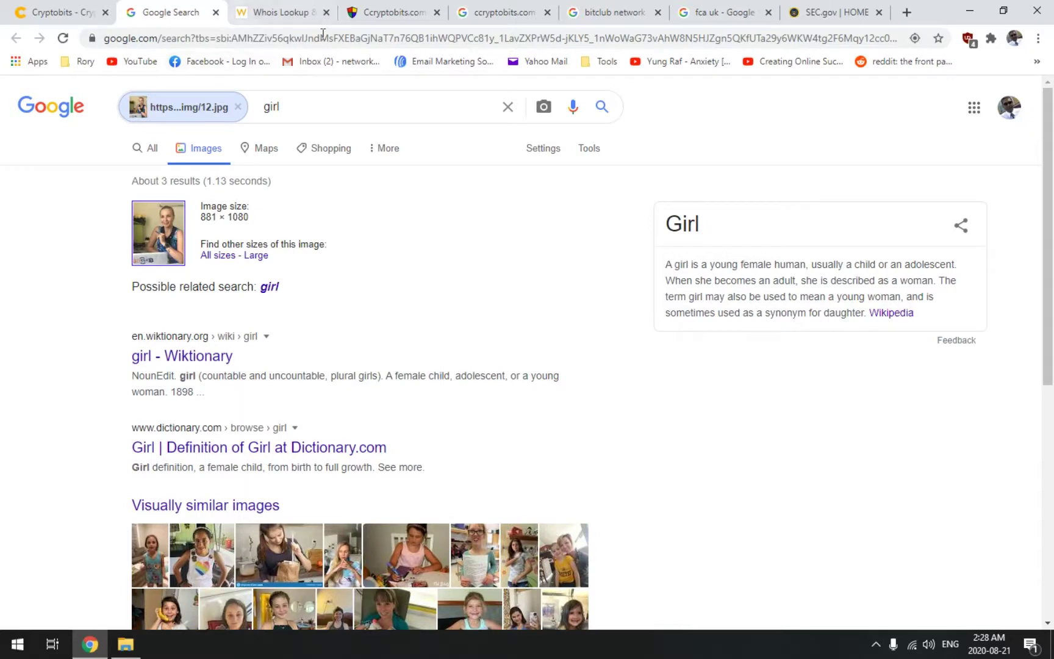
Step: Highlight the scheme dates in the first bitclub result and open 'Bitclub - Department of Justice'
{"action": "left_click", "coordinate": [609, 13]}
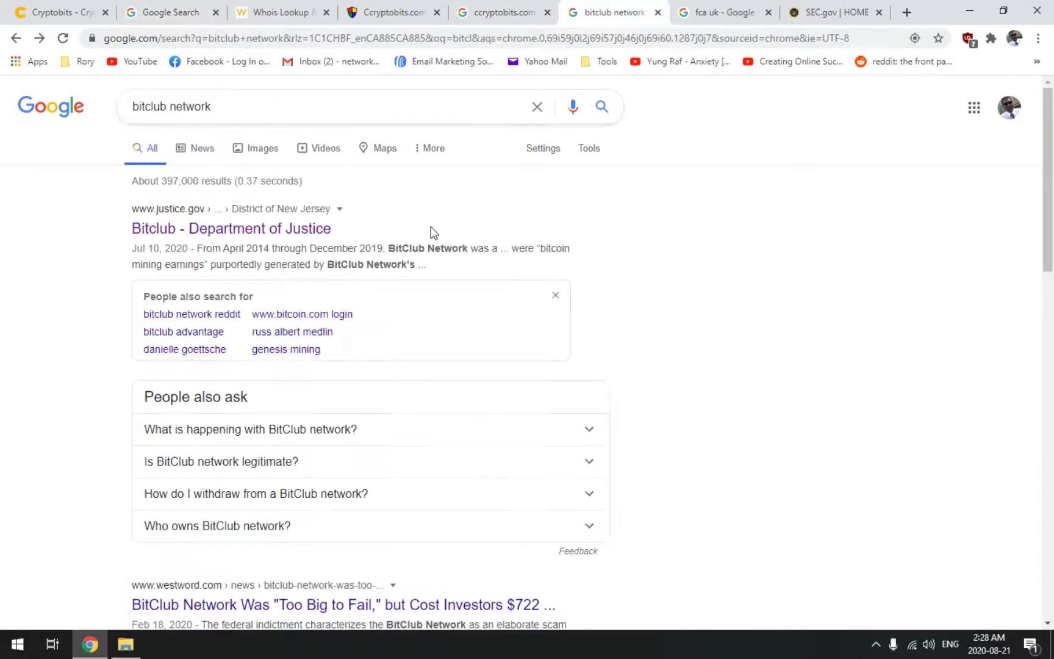
{"action": "left_click", "coordinate": [91, 13]}
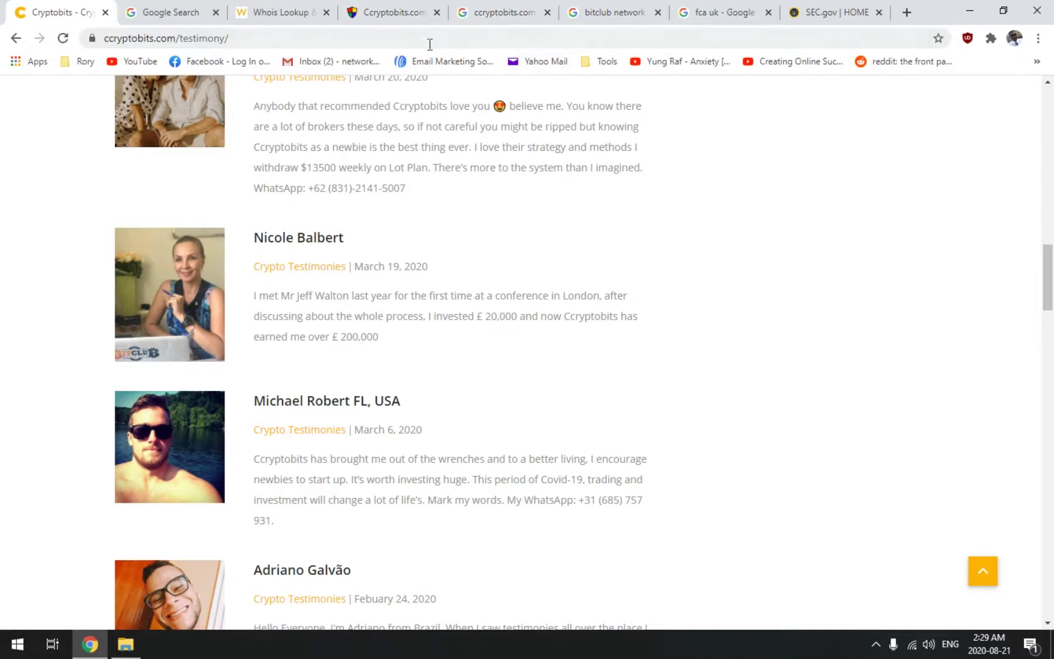
{"action": "left_click", "coordinate": [596, 16]}
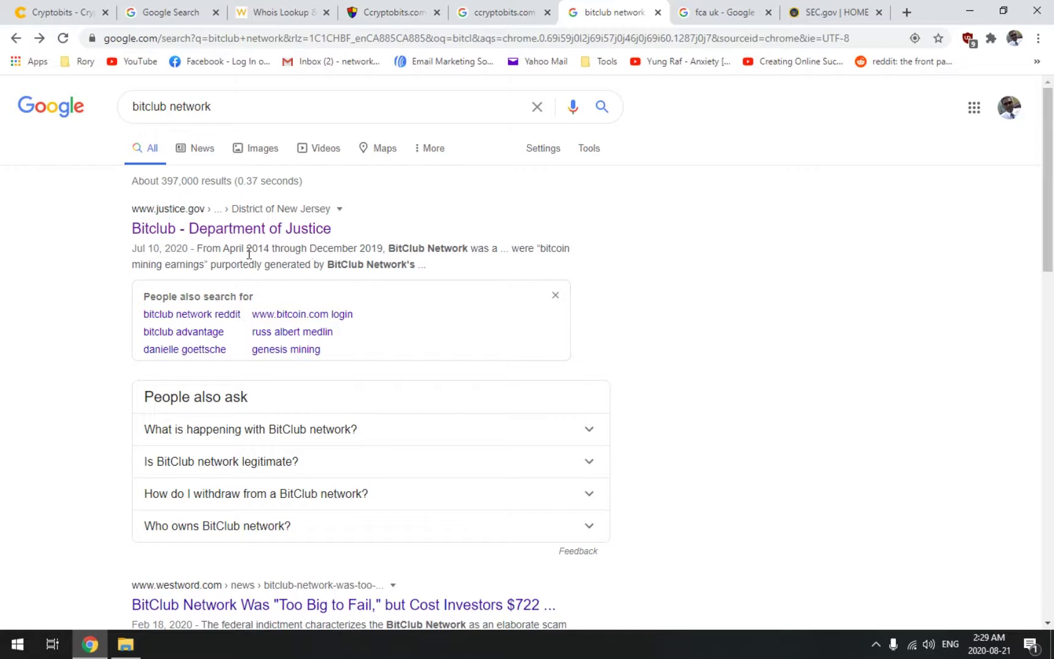
{"action": "left_click_drag", "start_coordinate": [249, 252], "coordinate": [362, 247]}
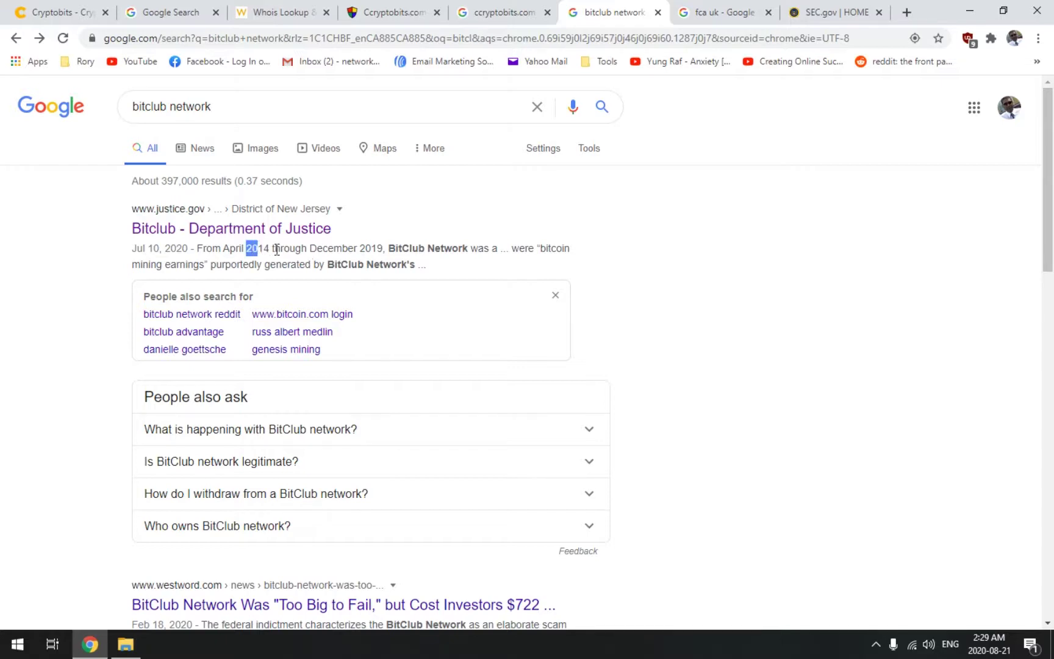
{"action": "left_click", "coordinate": [309, 229]}
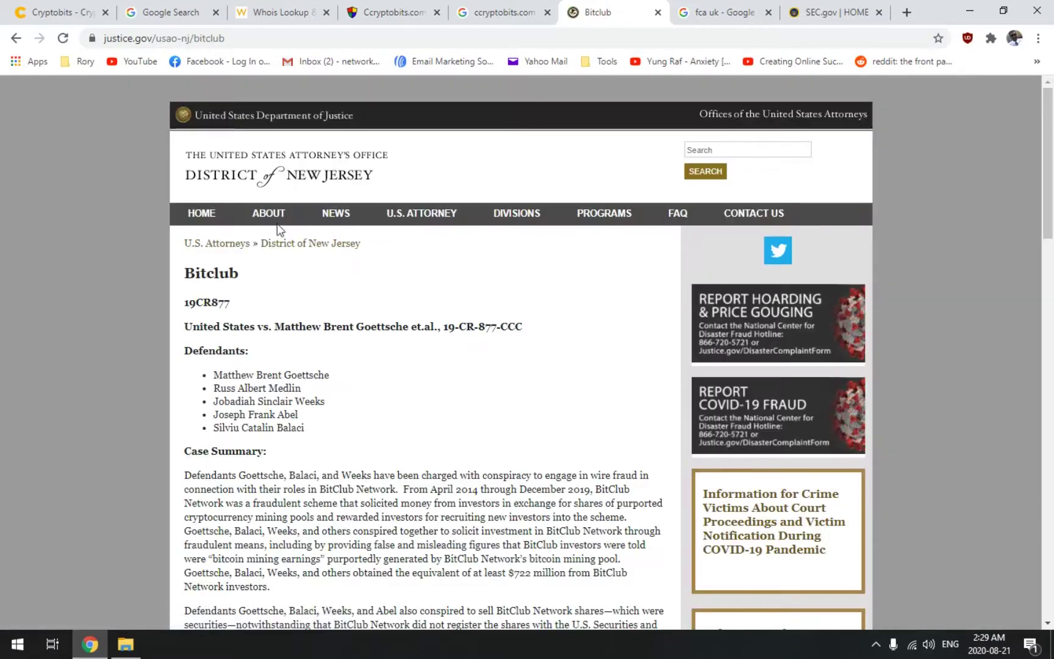
{"action": "scroll", "coordinate": [126, 372], "scroll_direction": "down", "scroll_amount": 1}
{"action": "scroll", "coordinate": [125, 372], "scroll_direction": "down", "scroll_amount": 2}
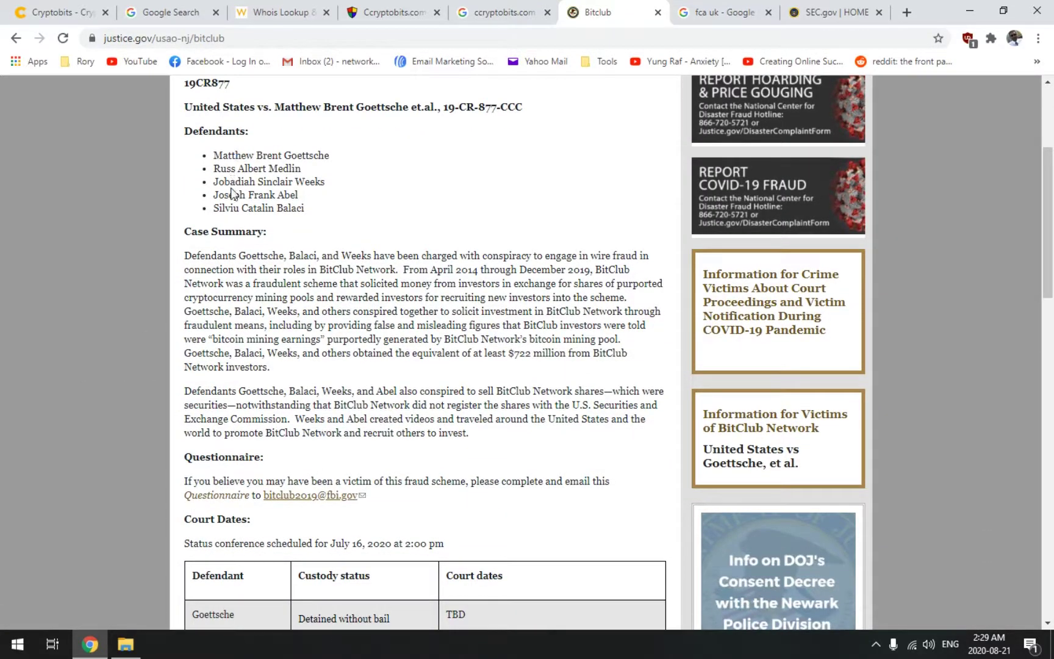
Step: Highlight the BitClub defendant names, then bring up the 'ccryptobits.com review' results
{"action": "left_click_drag", "start_coordinate": [305, 209], "coordinate": [213, 161]}
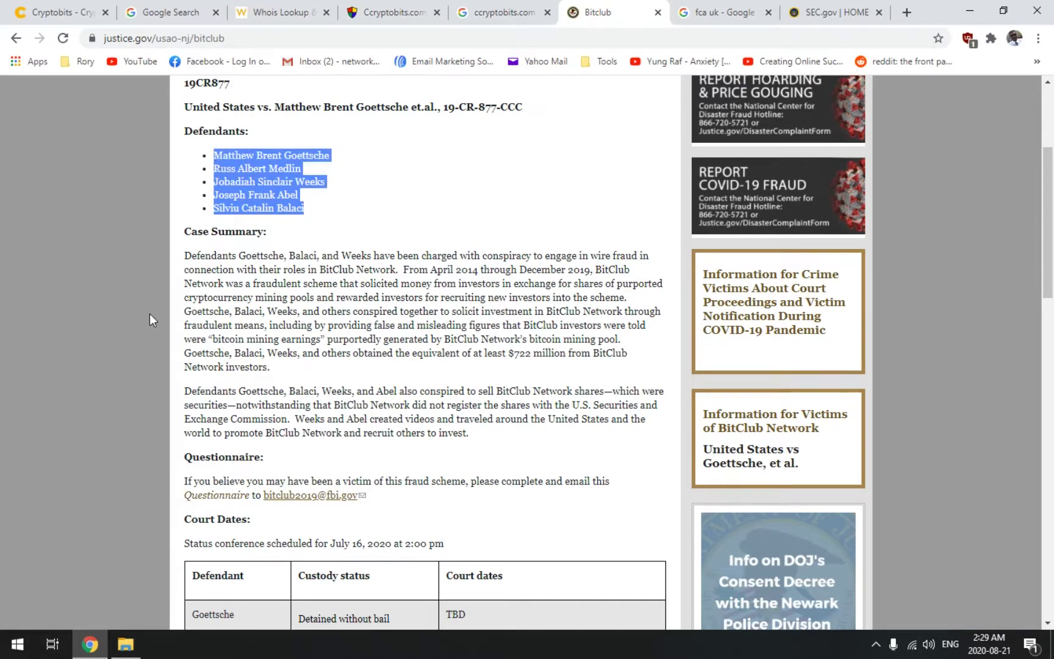
{"action": "scroll", "coordinate": [149, 315], "scroll_direction": "down", "scroll_amount": 4}
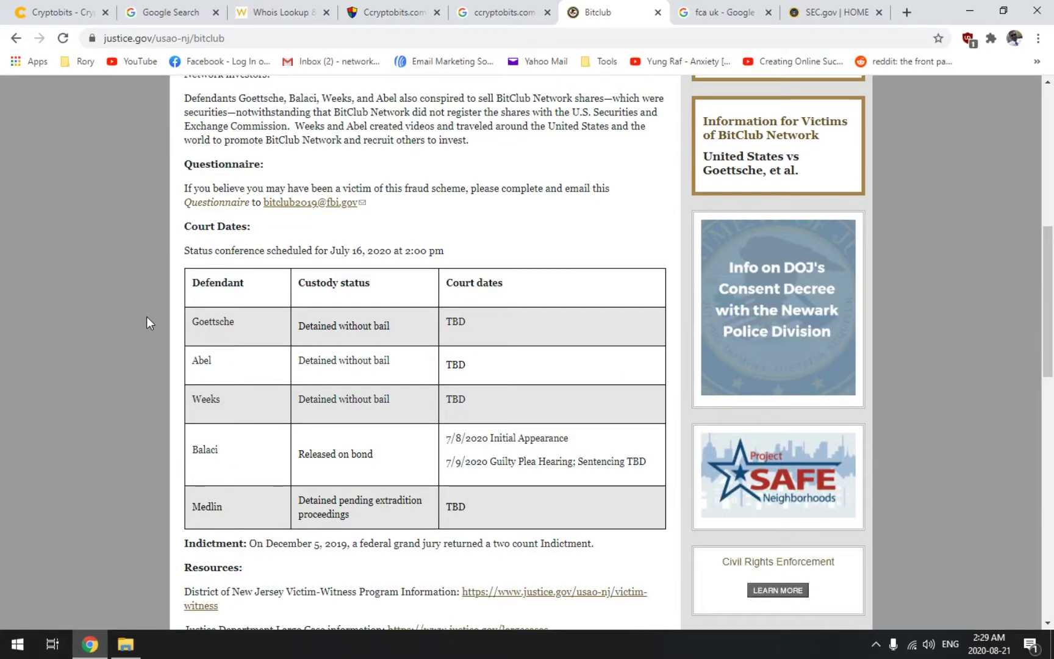
{"action": "scroll", "coordinate": [149, 324], "scroll_direction": "up", "scroll_amount": 5}
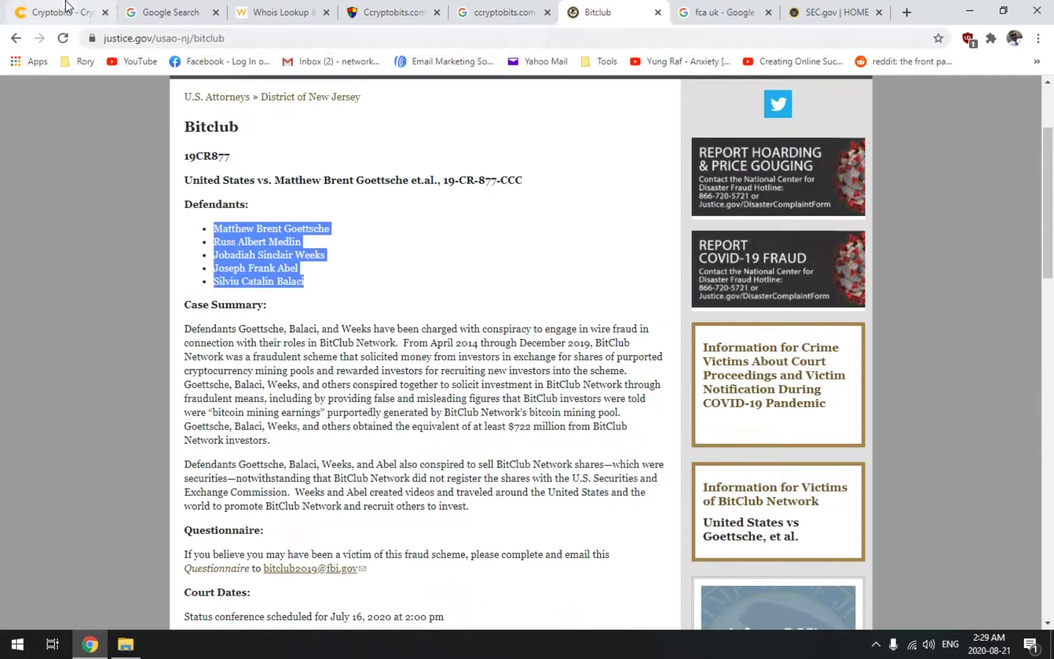
{"action": "left_click", "coordinate": [74, 11]}
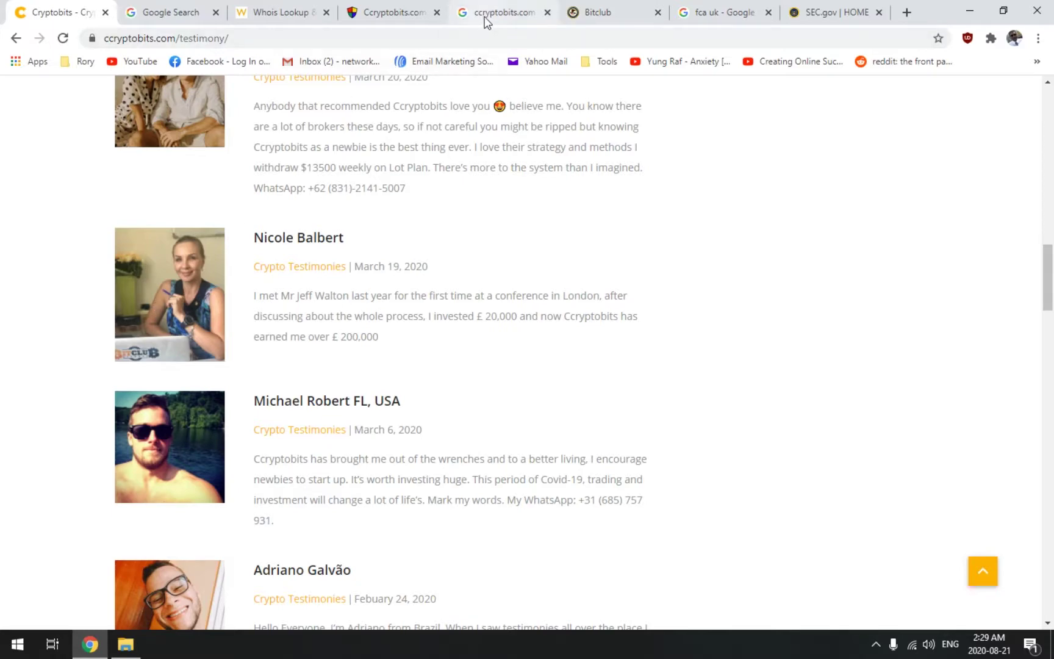
{"action": "left_click", "coordinate": [581, 15]}
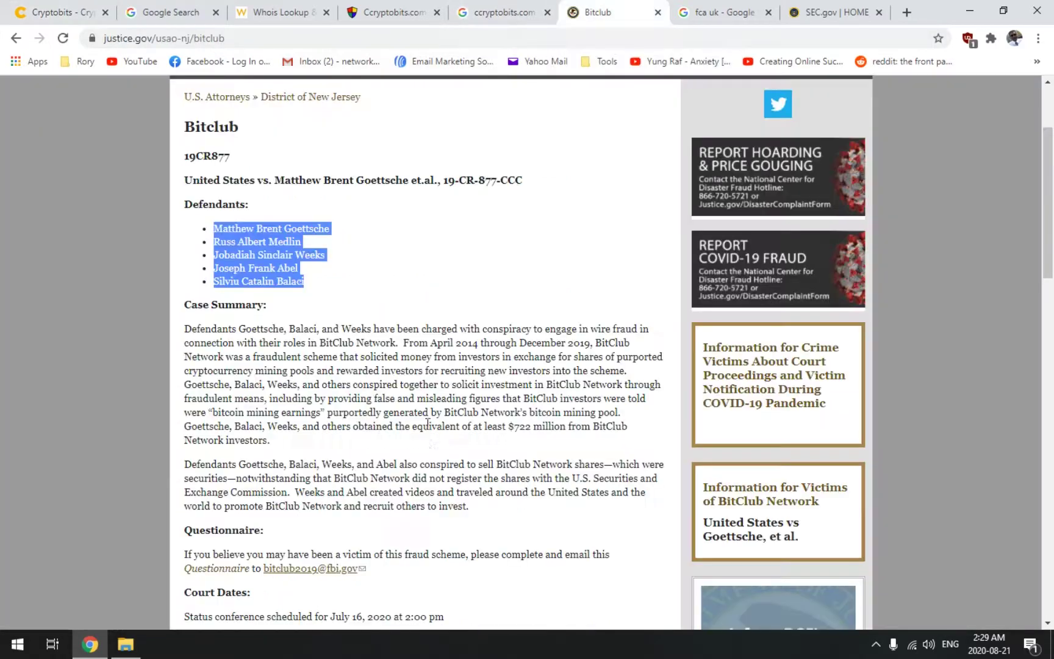
{"action": "left_click", "coordinate": [66, 10]}
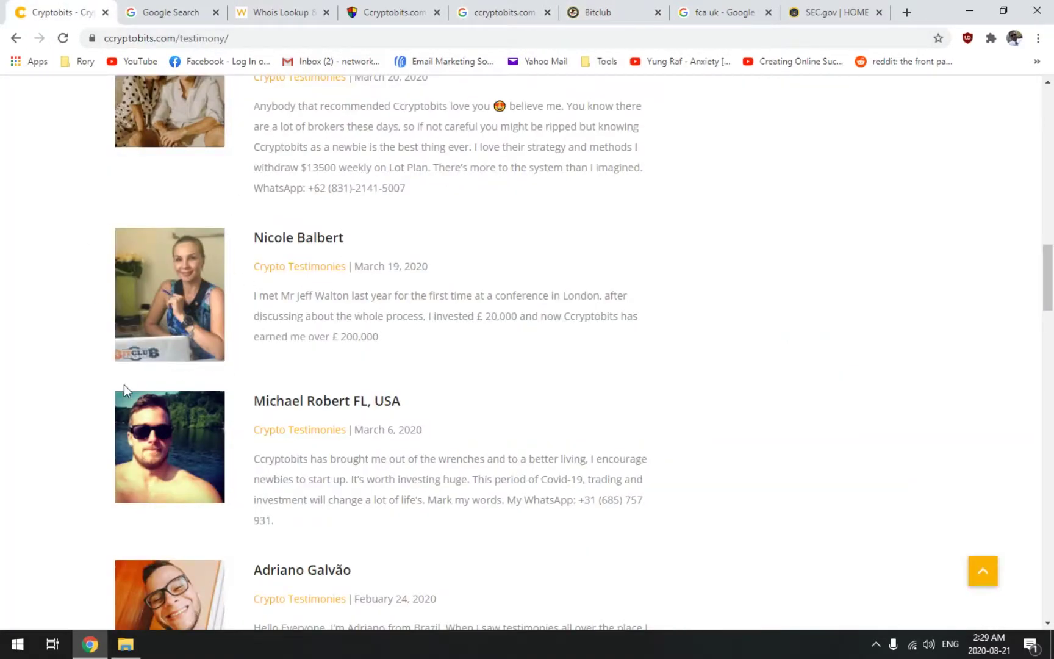
{"action": "left_click", "coordinate": [512, 13]}
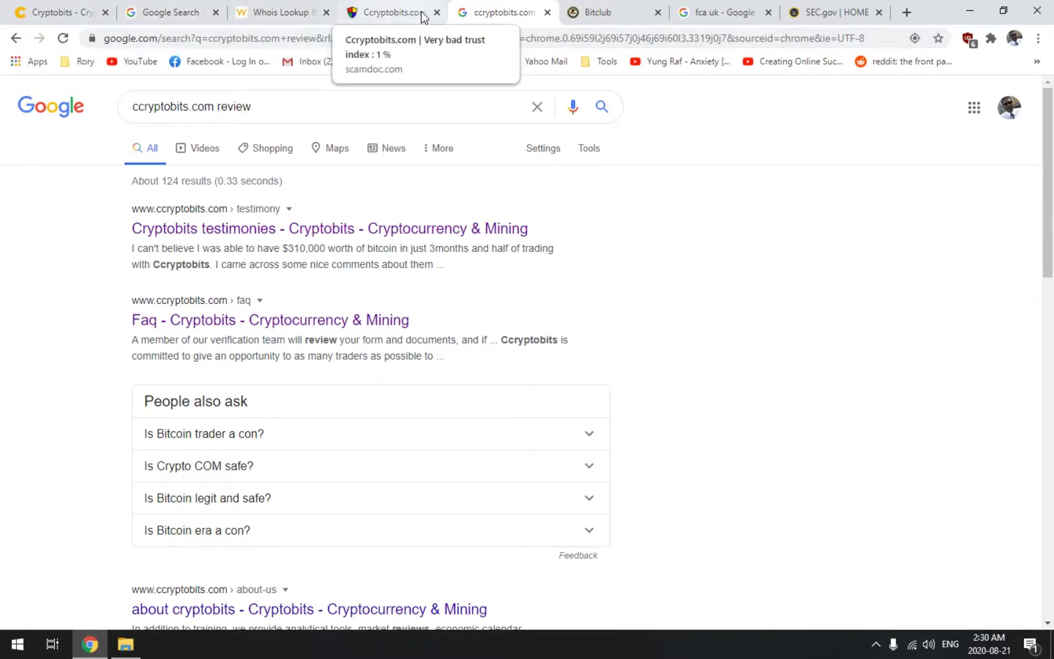
Step: Revisit the ccryptobits.com whois record and Cryptobits homepage, ending on ScamDoc's 1% trust score
{"action": "left_click", "coordinate": [310, 20]}
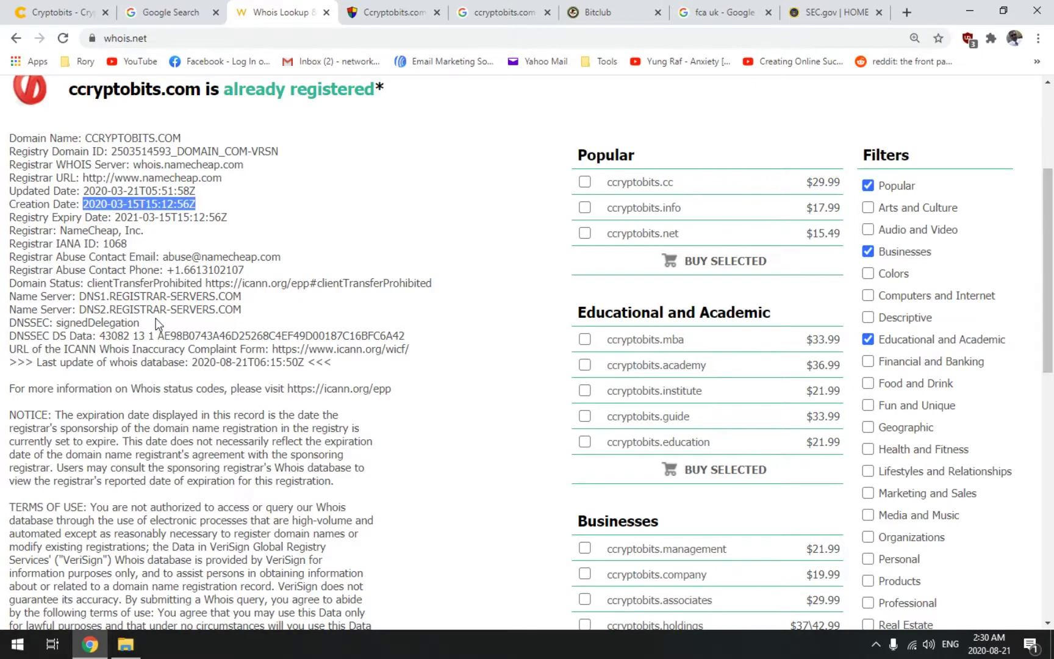
{"action": "left_click", "coordinate": [75, 12]}
{"action": "scroll", "coordinate": [649, 404], "scroll_direction": "up", "scroll_amount": 1}
{"action": "scroll", "coordinate": [648, 403], "scroll_direction": "up", "scroll_amount": 8}
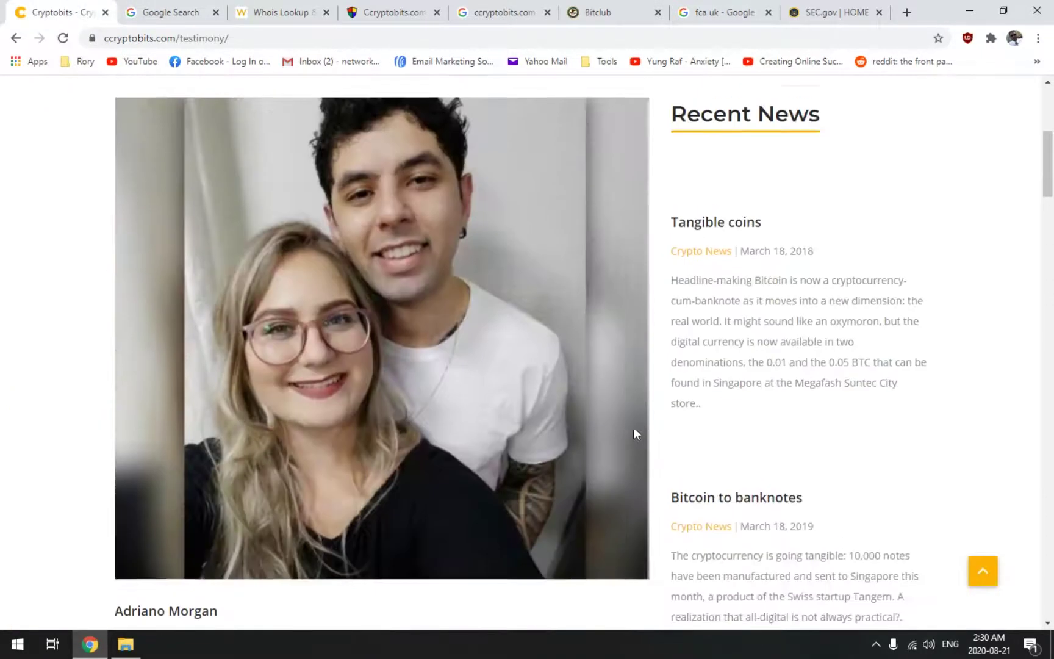
{"action": "scroll", "coordinate": [622, 432], "scroll_direction": "up", "scroll_amount": 5}
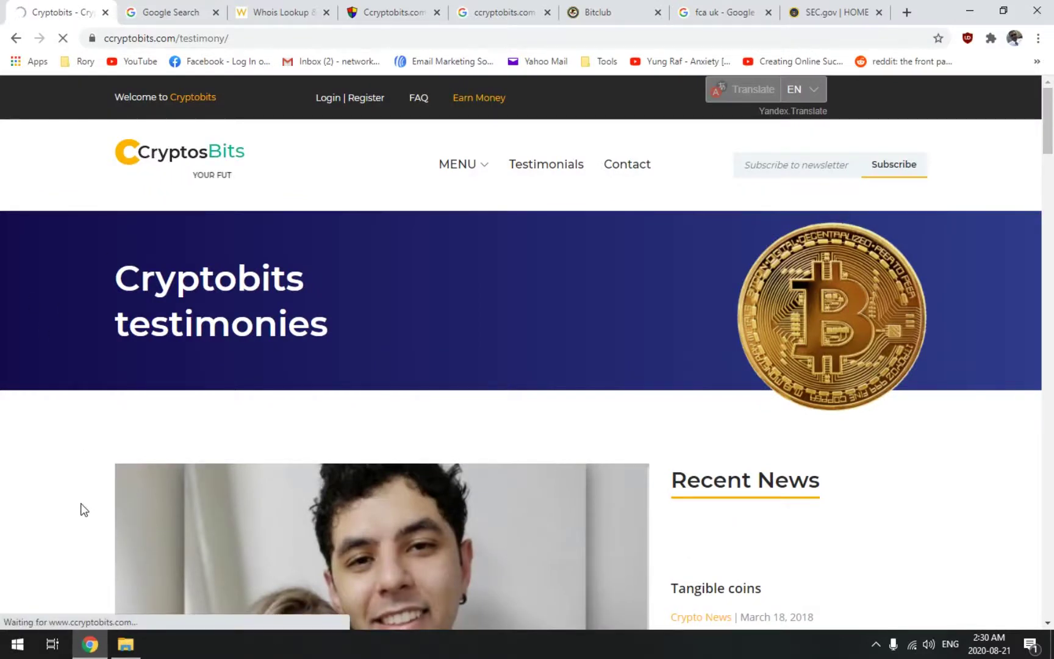
{"action": "scroll", "coordinate": [78, 505], "scroll_direction": "down", "scroll_amount": 3}
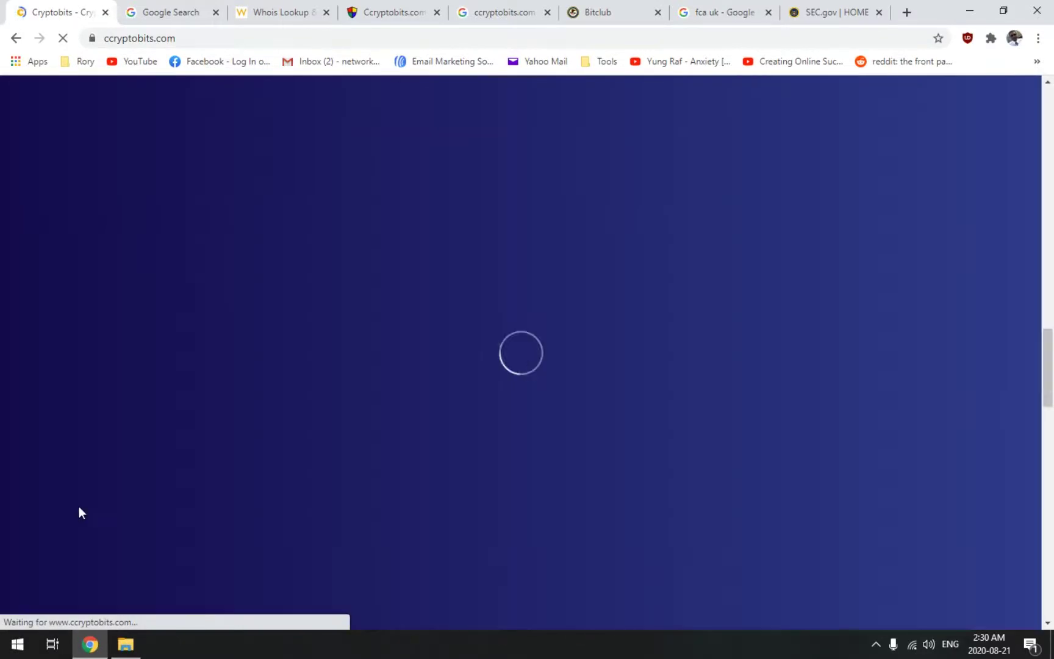
{"action": "scroll", "coordinate": [83, 504], "scroll_direction": "down", "scroll_amount": 3}
{"action": "scroll", "coordinate": [96, 510], "scroll_direction": "down", "scroll_amount": 2}
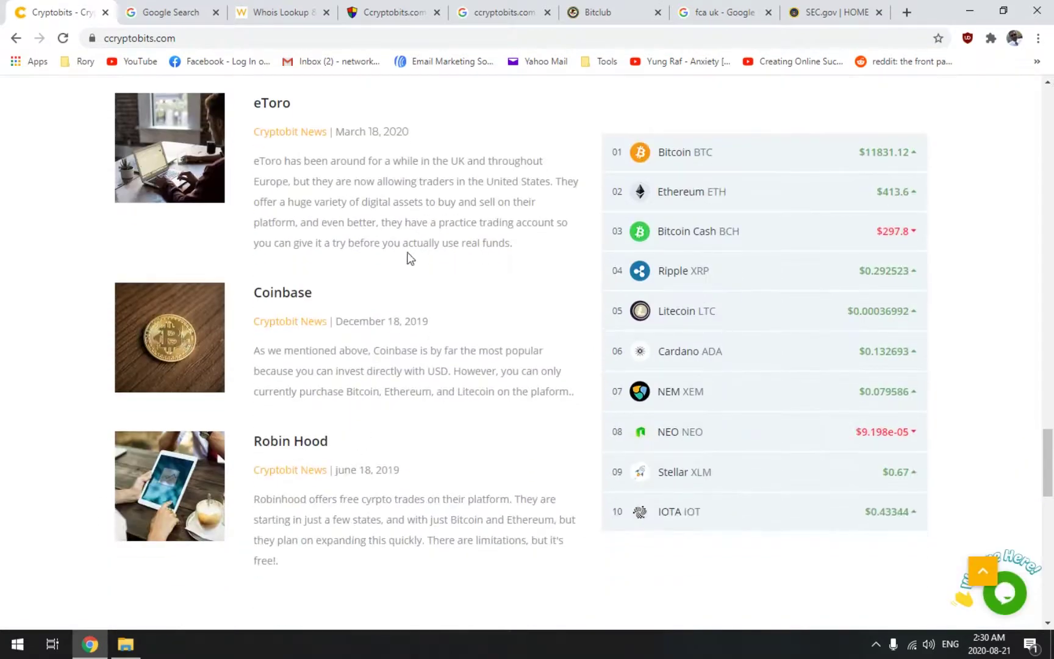
{"action": "scroll", "coordinate": [412, 254], "scroll_direction": "up", "scroll_amount": 3}
{"action": "scroll", "coordinate": [444, 328], "scroll_direction": "down", "scroll_amount": 5}
{"action": "scroll", "coordinate": [446, 339], "scroll_direction": "down", "scroll_amount": 4}
{"action": "scroll", "coordinate": [455, 378], "scroll_direction": "down", "scroll_amount": 3}
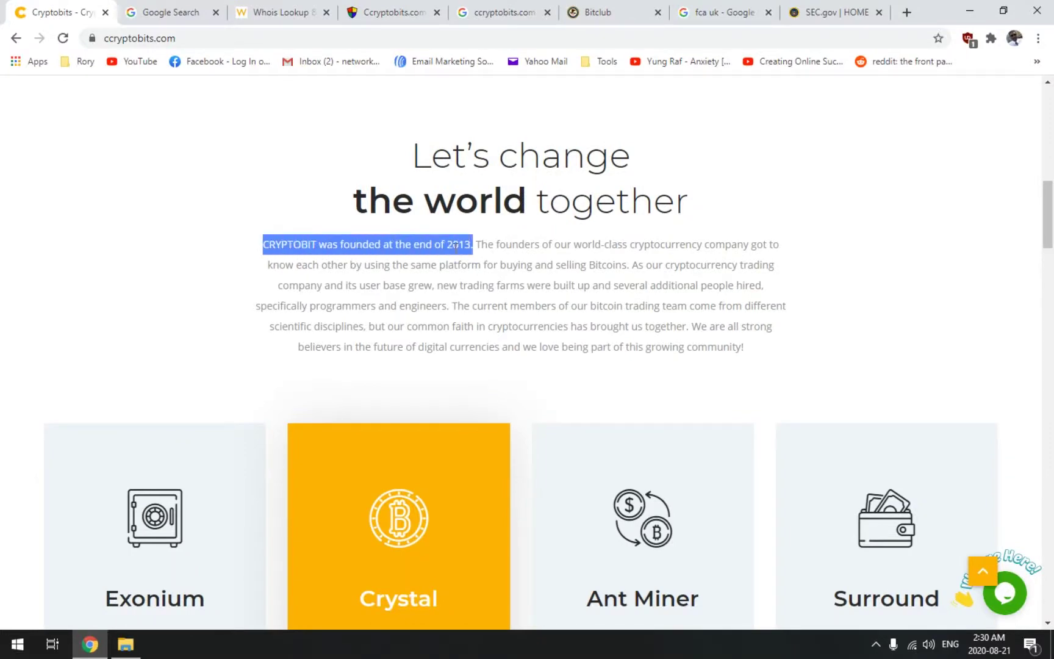
{"action": "left_click", "coordinate": [260, 12]}
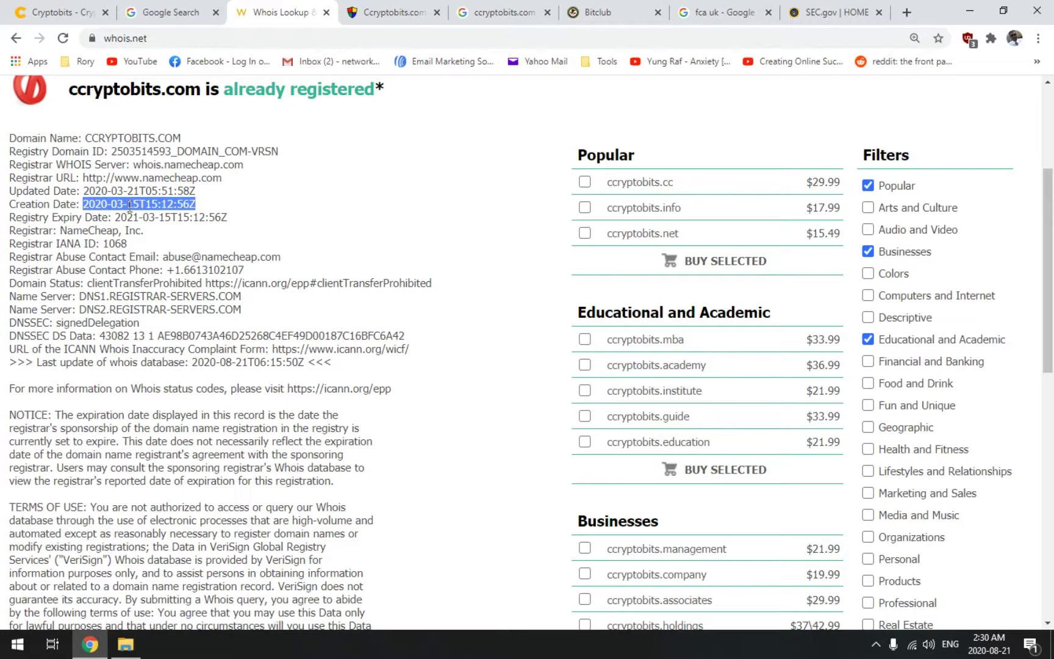
{"action": "left_click", "coordinate": [394, 11]}
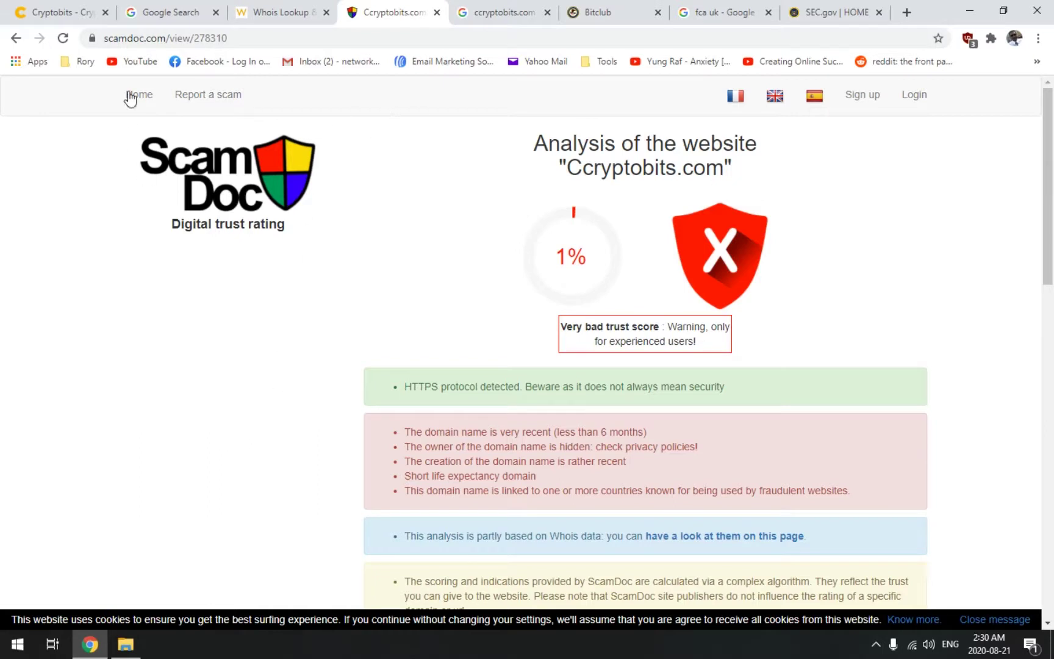
{"action": "left_click", "coordinate": [66, 12]}
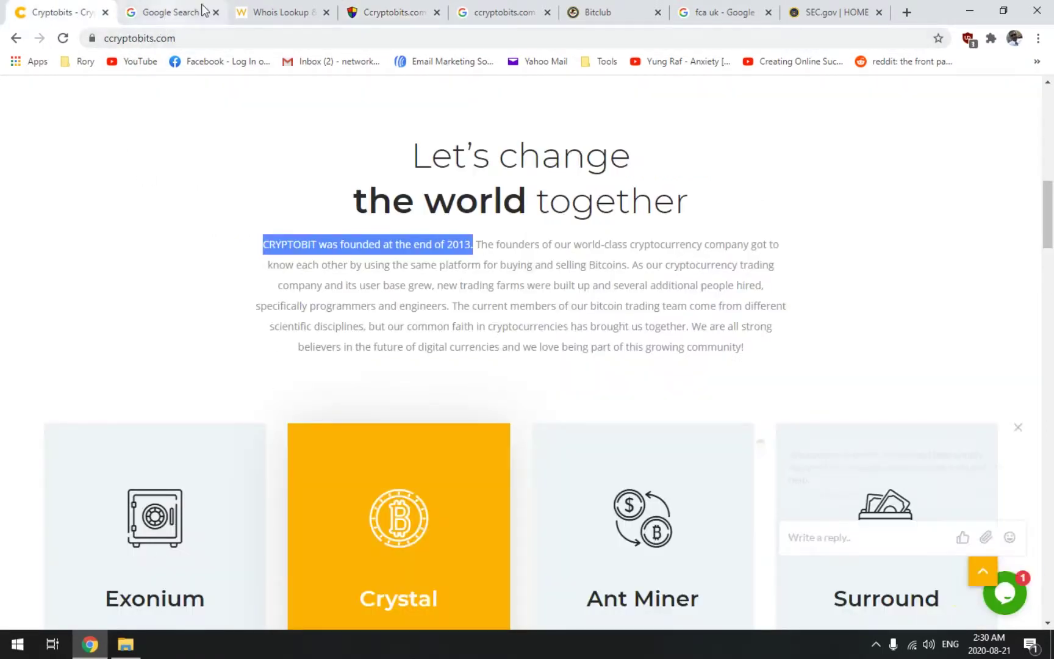
{"action": "left_click", "coordinate": [362, 12]}
{"action": "scroll", "coordinate": [126, 350], "scroll_direction": "down", "scroll_amount": 3}
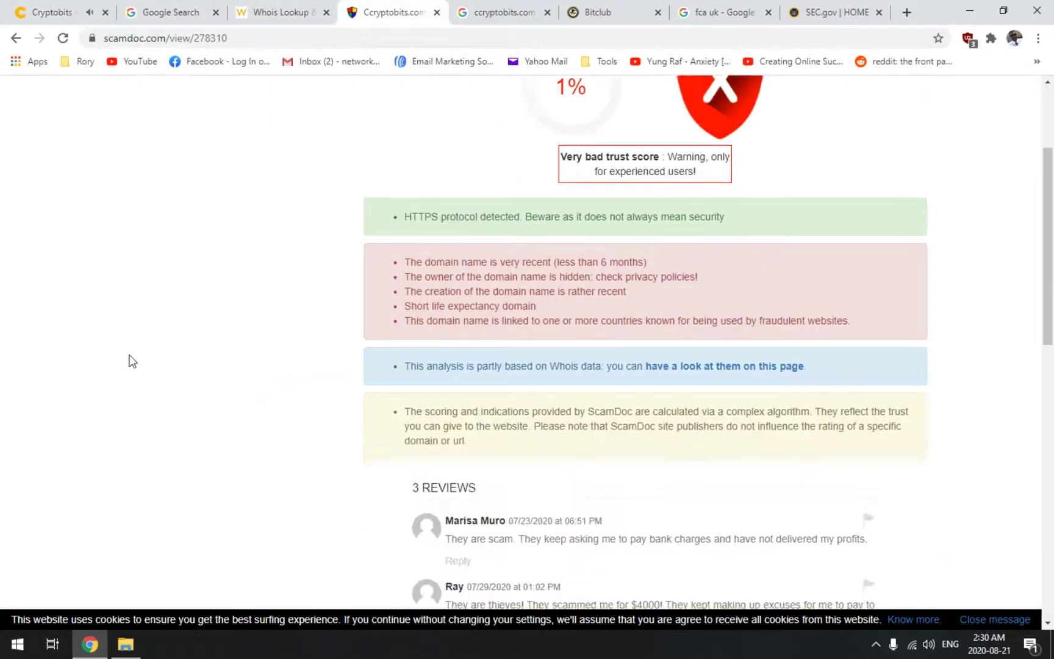
{"action": "scroll", "coordinate": [127, 364], "scroll_direction": "down", "scroll_amount": 3}
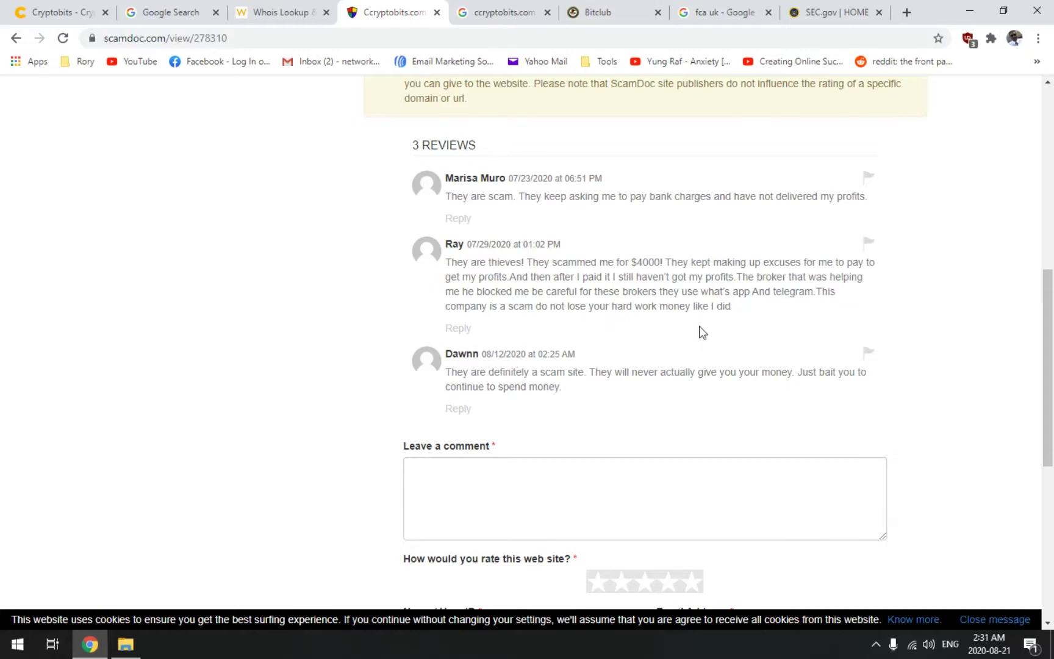
{"action": "scroll", "coordinate": [699, 332], "scroll_direction": "down", "scroll_amount": 1}
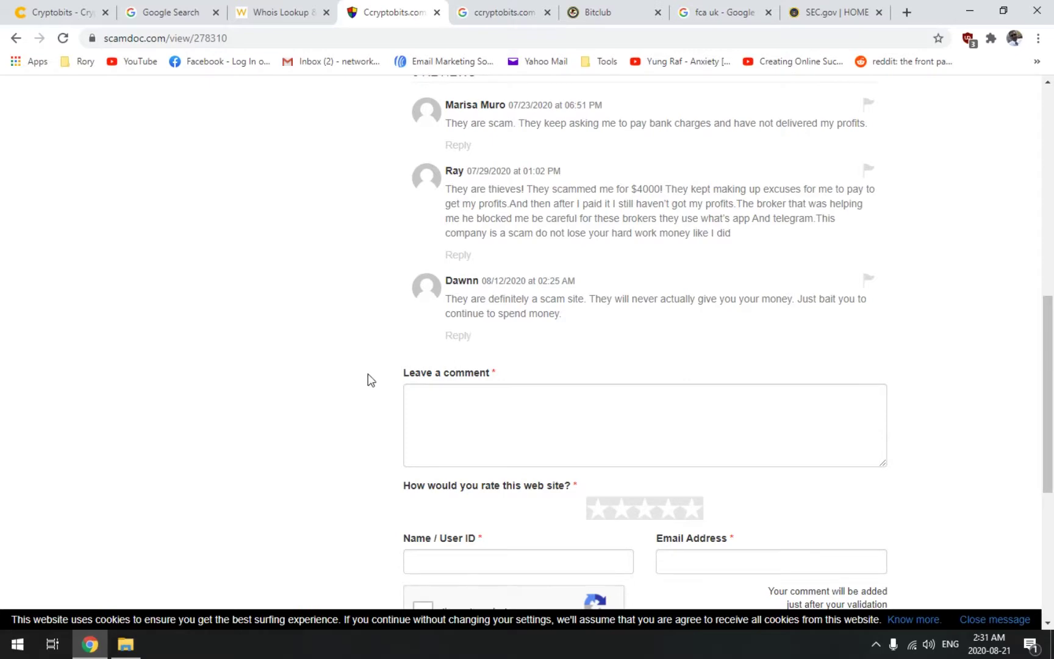
{"action": "scroll", "coordinate": [368, 380], "scroll_direction": "up", "scroll_amount": 1}
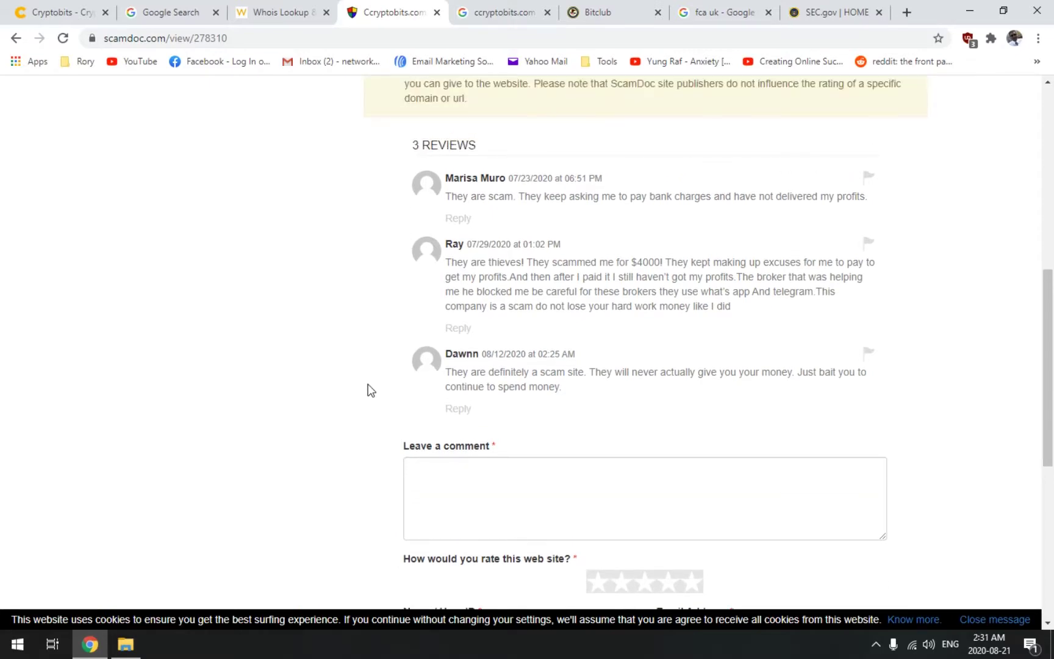
{"action": "scroll", "coordinate": [368, 388], "scroll_direction": "down", "scroll_amount": 2}
{"action": "scroll", "coordinate": [365, 392], "scroll_direction": "down", "scroll_amount": 3}
{"action": "scroll", "coordinate": [336, 407], "scroll_direction": "down", "scroll_amount": 1}
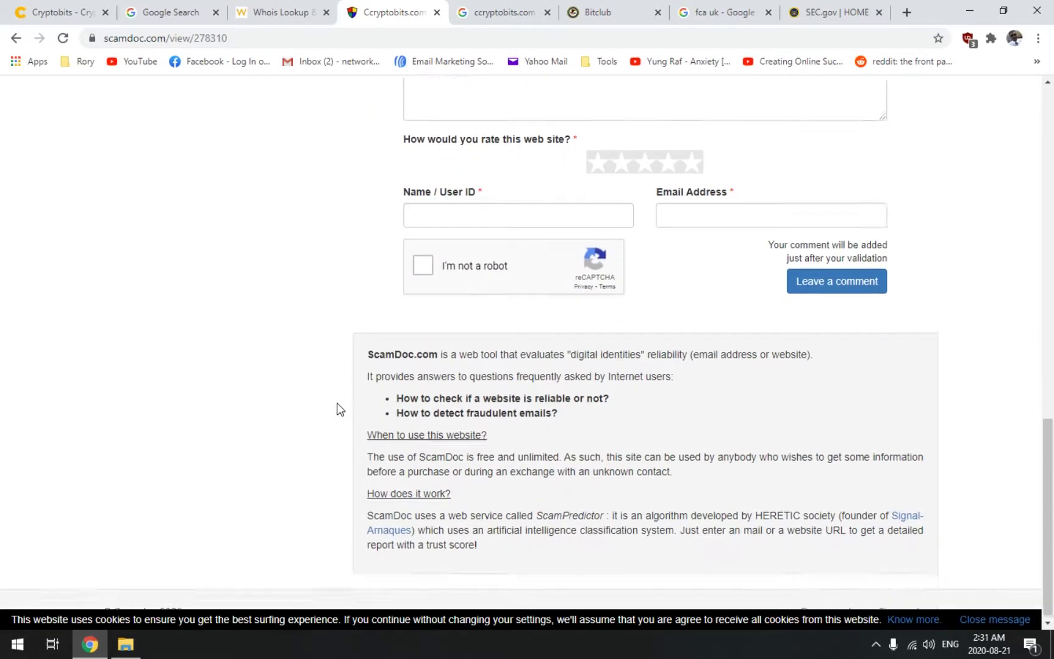
{"action": "scroll", "coordinate": [337, 407], "scroll_direction": "up", "scroll_amount": 5}
{"action": "scroll", "coordinate": [337, 407], "scroll_direction": "up", "scroll_amount": 4}
{"action": "scroll", "coordinate": [338, 409], "scroll_direction": "down", "scroll_amount": 1}
{"action": "scroll", "coordinate": [337, 409], "scroll_direction": "down", "scroll_amount": 3}
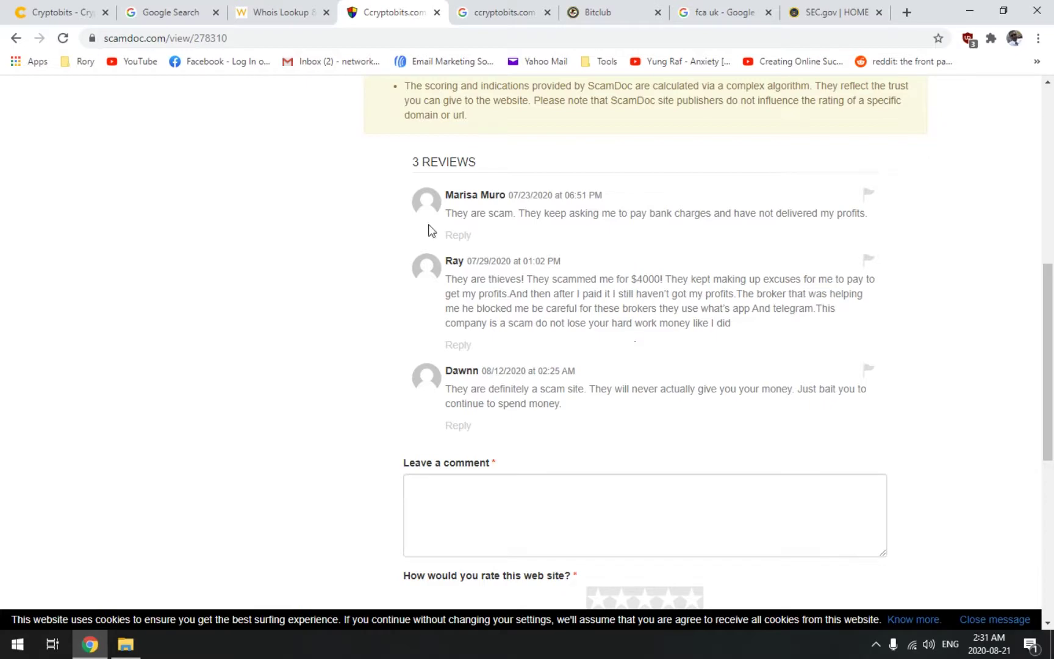
Step: Open the Cryptobits testimonials and highlight the $310,000 bitcoin claim and WhatsApp number
{"action": "left_click", "coordinate": [69, 13]}
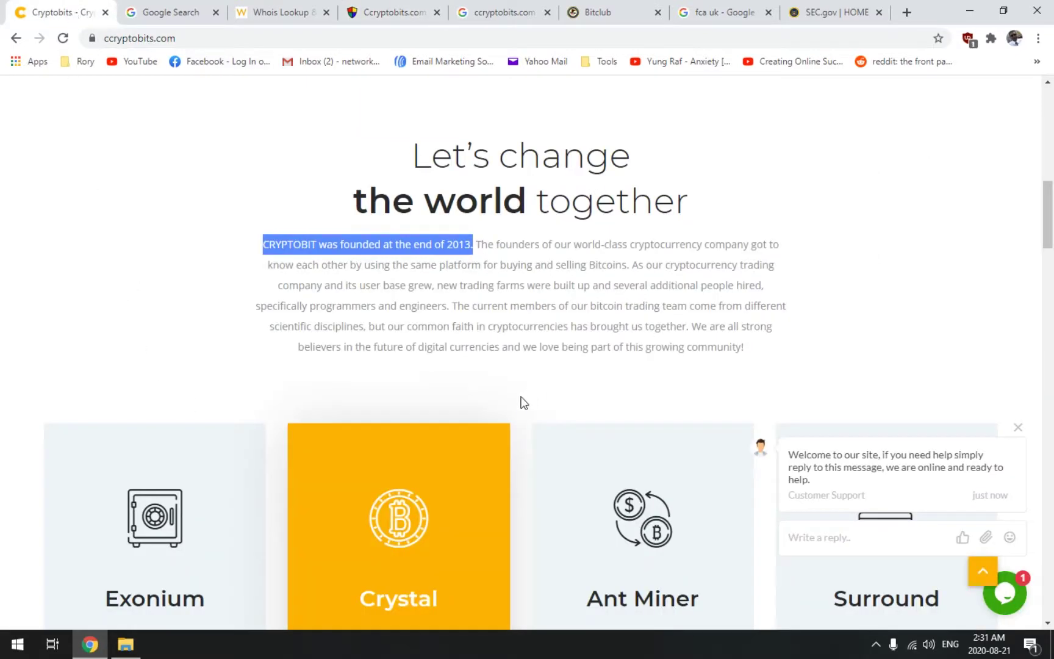
{"action": "scroll", "coordinate": [522, 397], "scroll_direction": "up", "scroll_amount": 10}
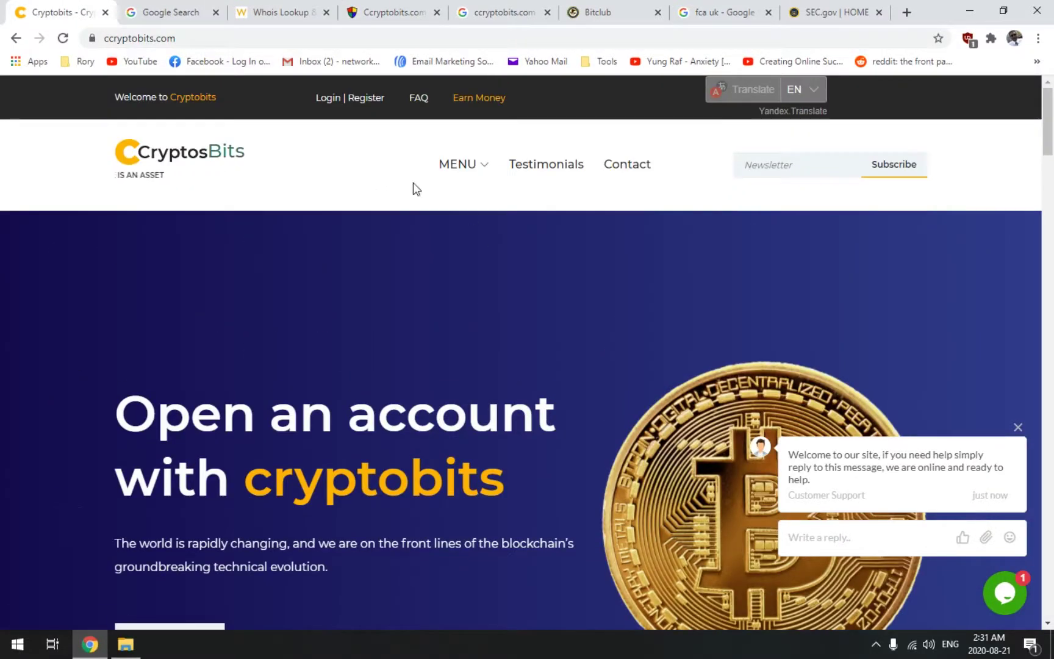
{"action": "left_click", "coordinate": [548, 170]}
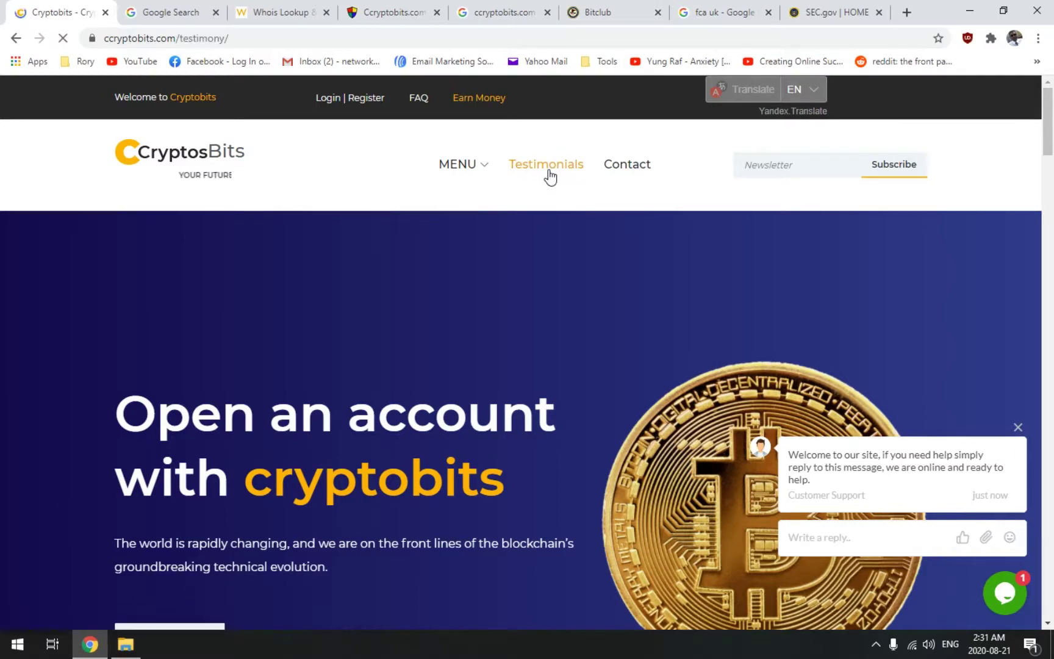
{"action": "scroll", "coordinate": [424, 445], "scroll_direction": "down", "scroll_amount": 2}
{"action": "scroll", "coordinate": [424, 440], "scroll_direction": "down", "scroll_amount": 4}
{"action": "scroll", "coordinate": [423, 441], "scroll_direction": "down", "scroll_amount": 3}
{"action": "scroll", "coordinate": [424, 440], "scroll_direction": "down", "scroll_amount": 1}
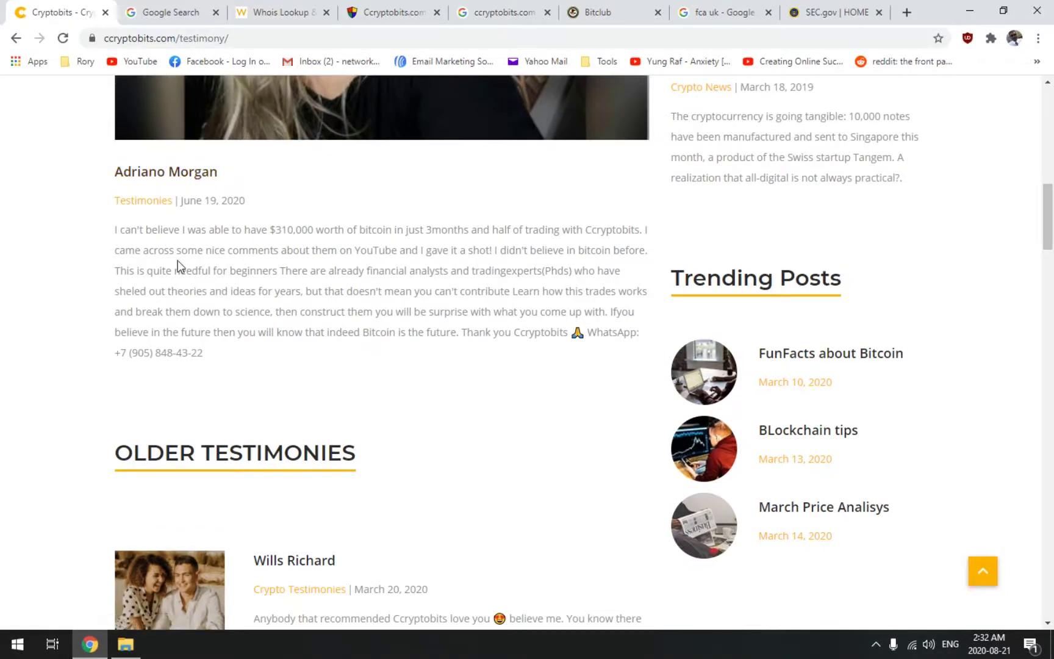
{"action": "left_click_drag", "start_coordinate": [270, 231], "coordinate": [464, 236]}
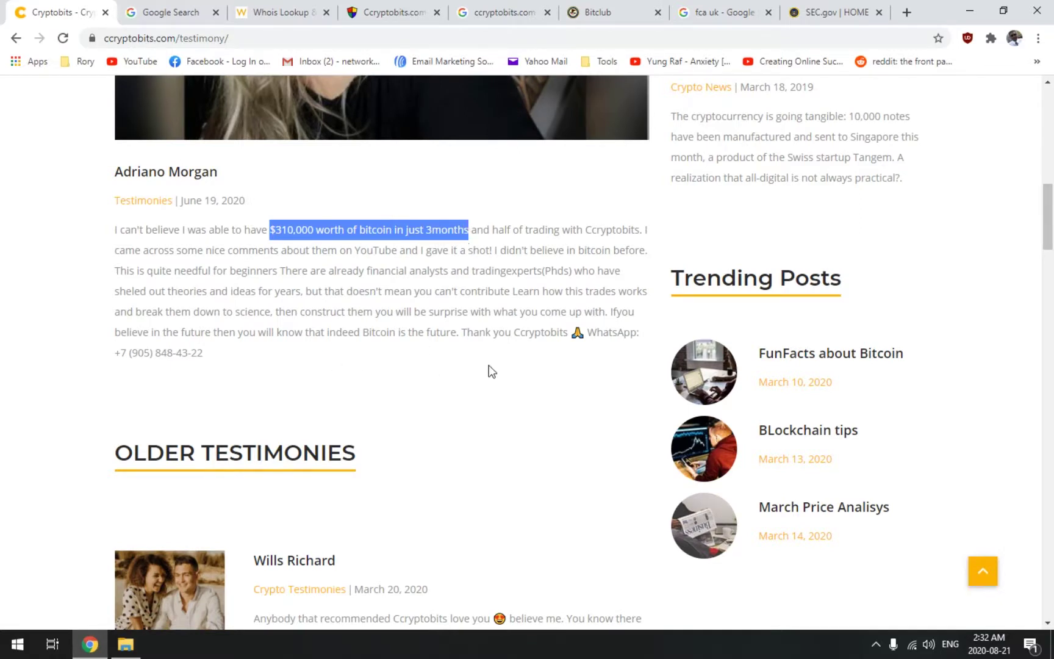
{"action": "left_click_drag", "start_coordinate": [588, 331], "coordinate": [574, 383]}
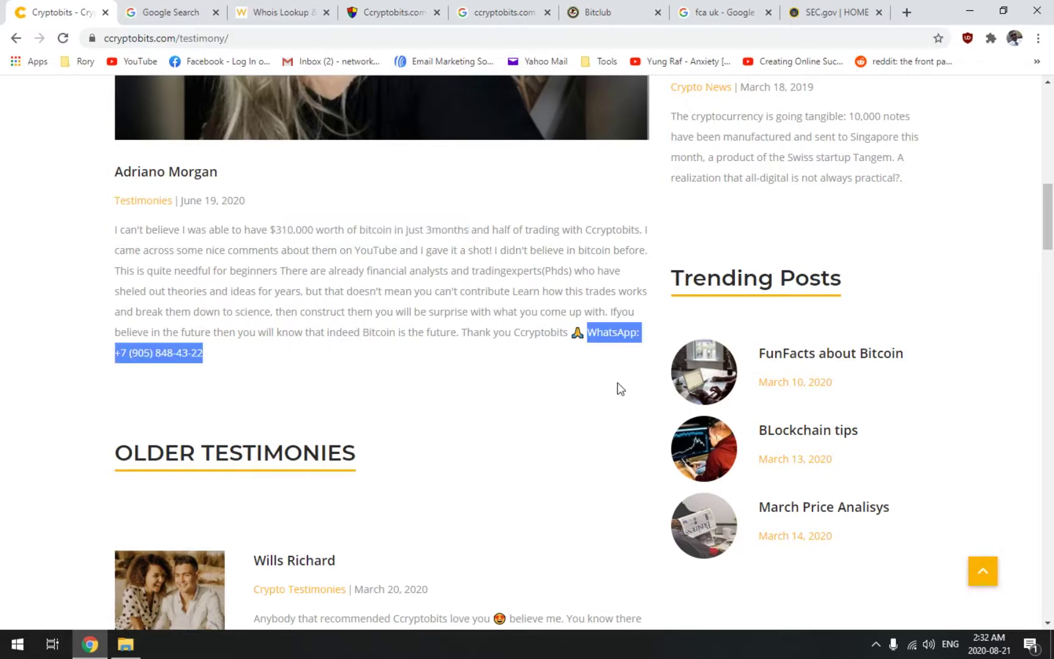
{"action": "scroll", "coordinate": [535, 420], "scroll_direction": "up", "scroll_amount": 3}
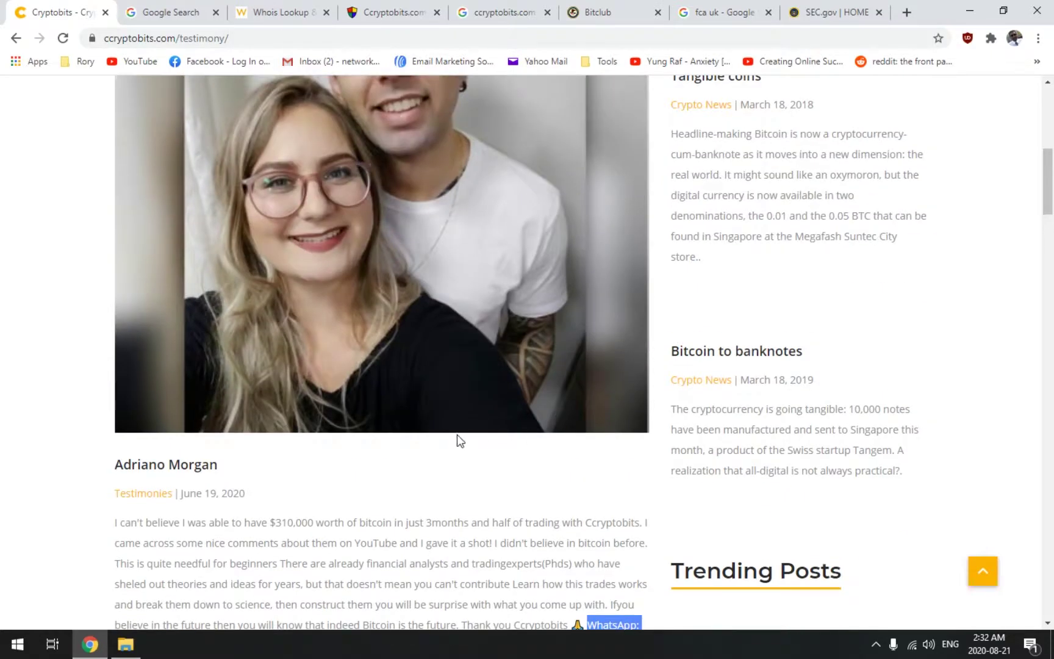
{"action": "scroll", "coordinate": [456, 441], "scroll_direction": "down", "scroll_amount": 3}
{"action": "scroll", "coordinate": [459, 445], "scroll_direction": "up", "scroll_amount": 1}
{"action": "scroll", "coordinate": [461, 447], "scroll_direction": "up", "scroll_amount": 3}
{"action": "scroll", "coordinate": [460, 452], "scroll_direction": "down", "scroll_amount": 2}
{"action": "scroll", "coordinate": [459, 461], "scroll_direction": "down", "scroll_amount": 3}
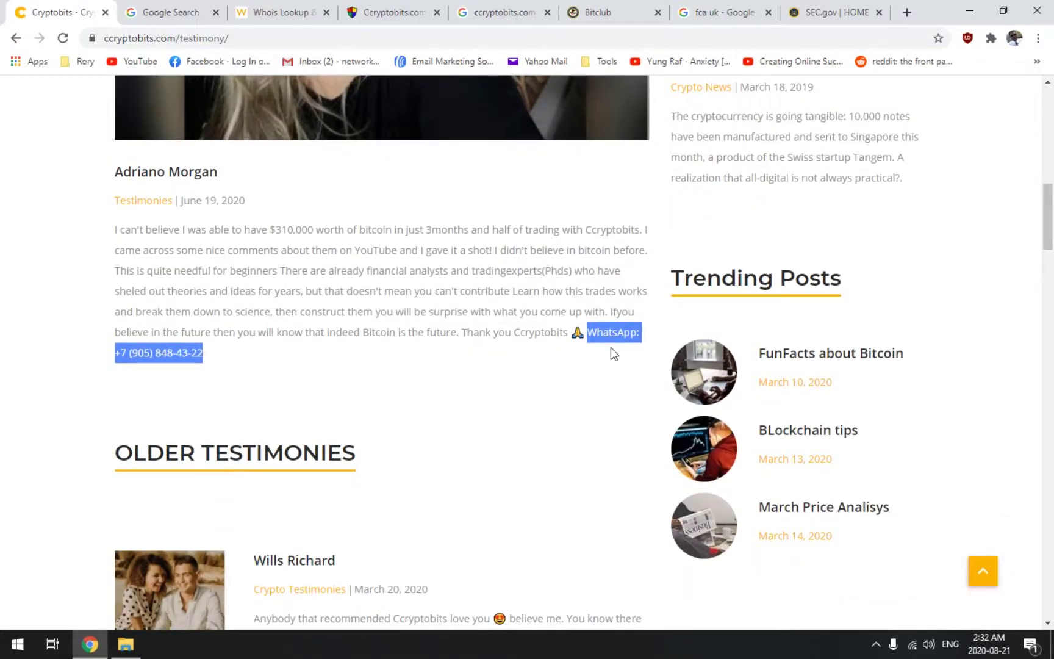
Step: Revisit the review search results and BitClub case page, clearing the highlight, then show the SEC homepage
{"action": "left_click", "coordinate": [486, 16]}
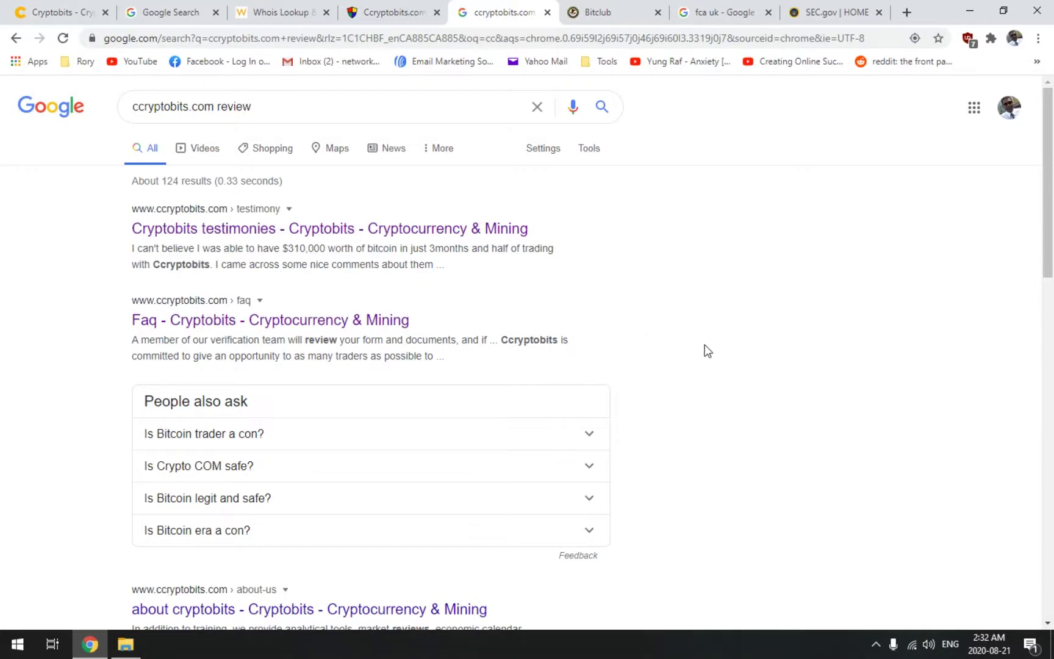
{"action": "scroll", "coordinate": [701, 354], "scroll_direction": "down", "scroll_amount": 2}
{"action": "scroll", "coordinate": [701, 356], "scroll_direction": "up", "scroll_amount": 2}
{"action": "left_click", "coordinate": [601, 8]}
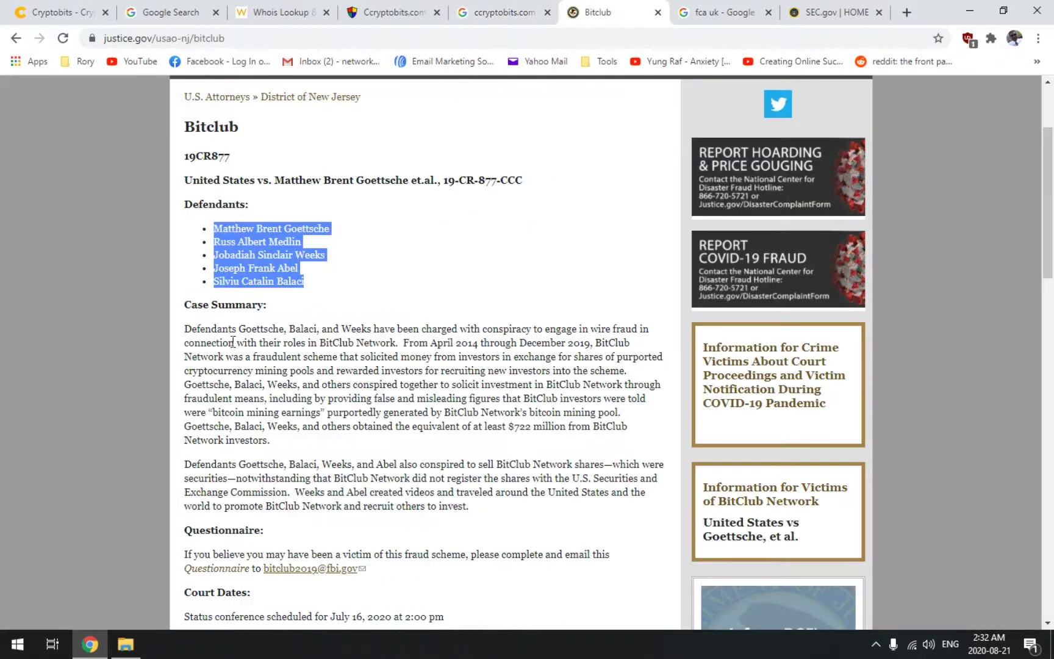
{"action": "left_click", "coordinate": [157, 345]}
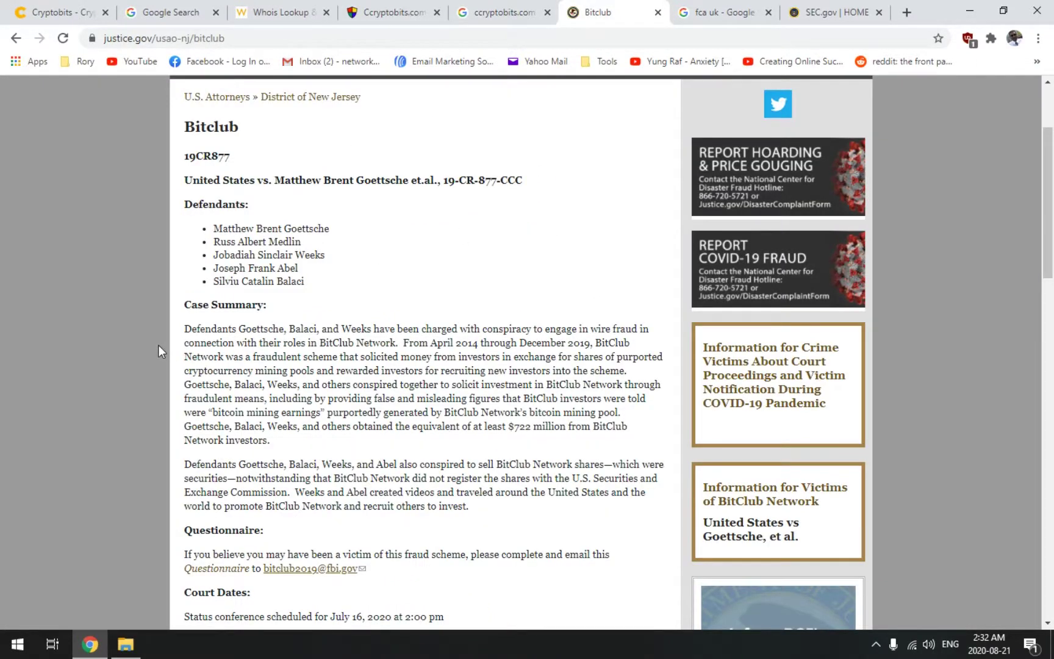
{"action": "left_click", "coordinate": [704, 19]}
{"action": "left_click", "coordinate": [838, 9]}
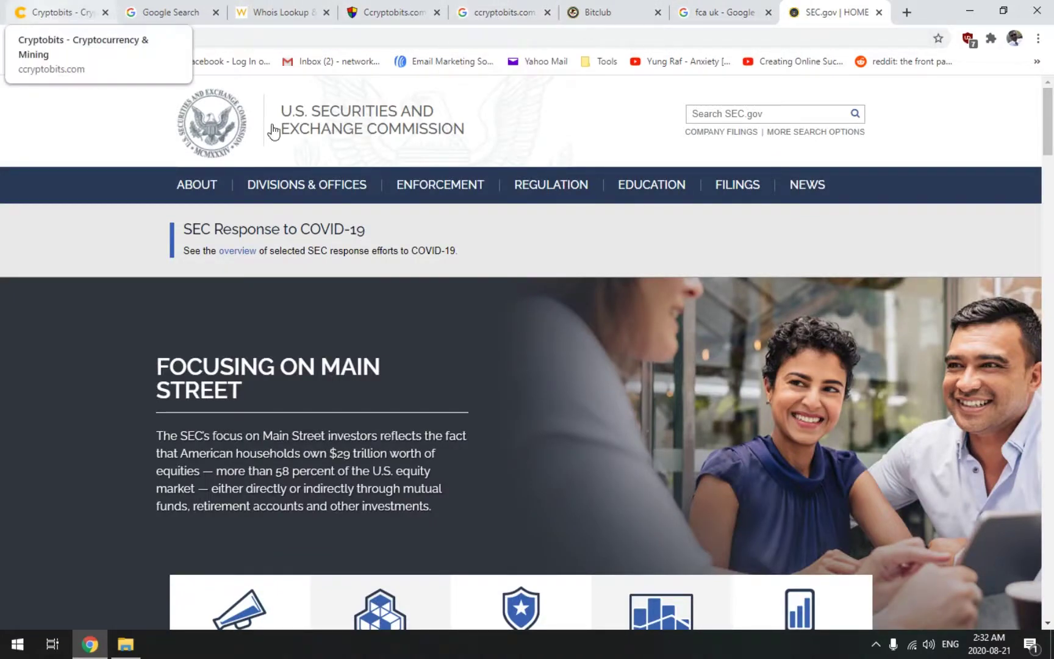
Step: Read the IsLegitSite report flagging ccryptobits.com as five months old, then go back to the results
{"action": "left_click", "coordinate": [507, 15]}
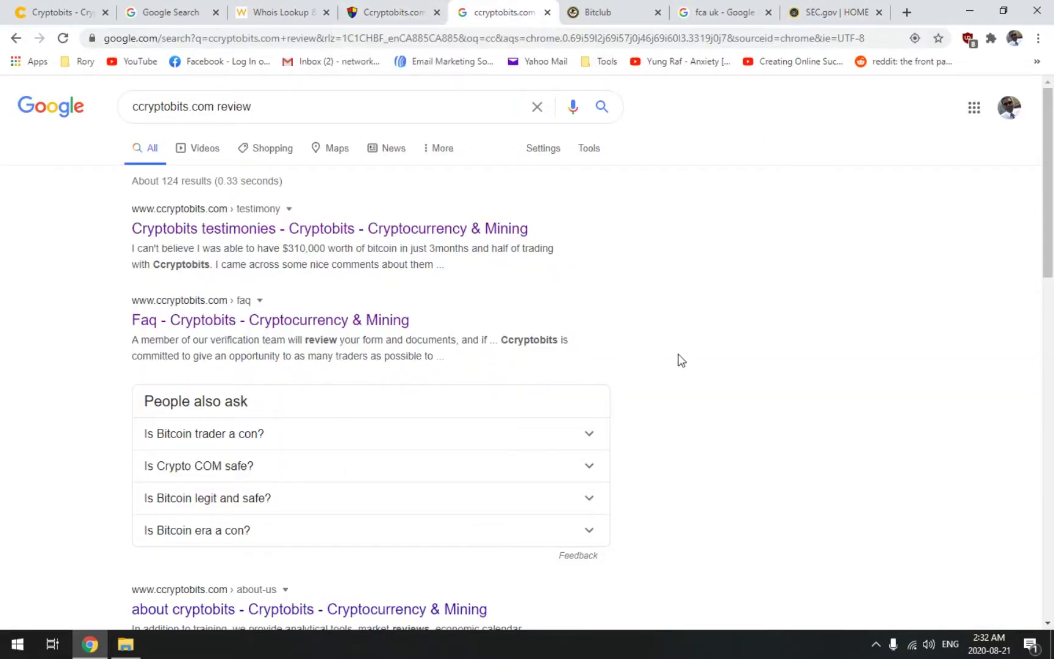
{"action": "scroll", "coordinate": [678, 364], "scroll_direction": "down", "scroll_amount": 5}
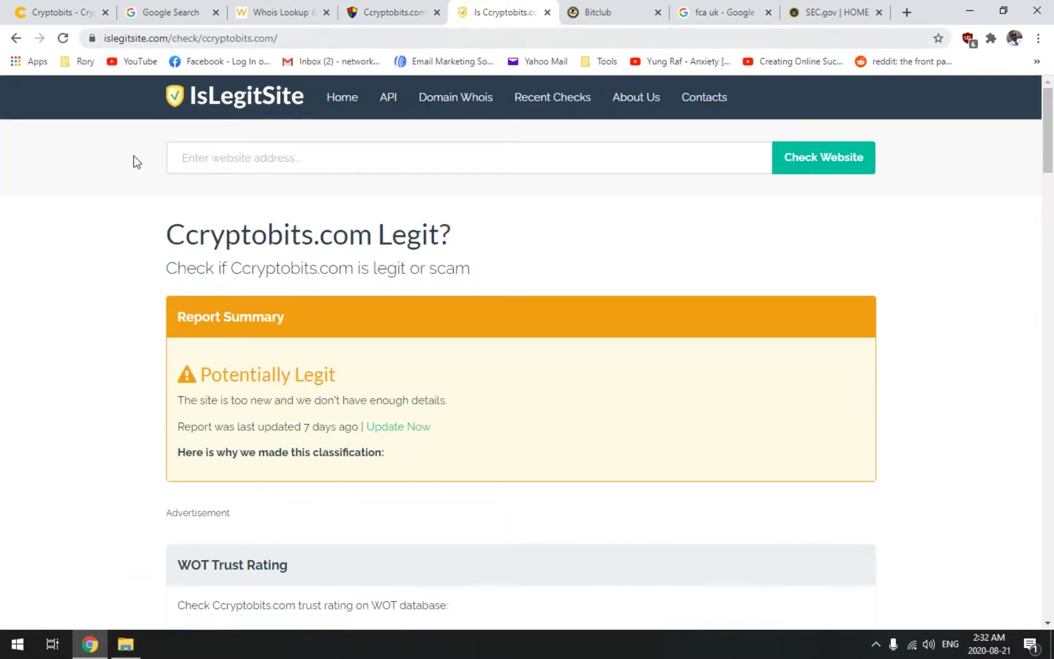
{"action": "scroll", "coordinate": [135, 247], "scroll_direction": "down", "scroll_amount": 3}
{"action": "scroll", "coordinate": [129, 252], "scroll_direction": "down", "scroll_amount": 3}
{"action": "scroll", "coordinate": [177, 356], "scroll_direction": "down", "scroll_amount": 3}
{"action": "scroll", "coordinate": [261, 323], "scroll_direction": "up", "scroll_amount": 1}
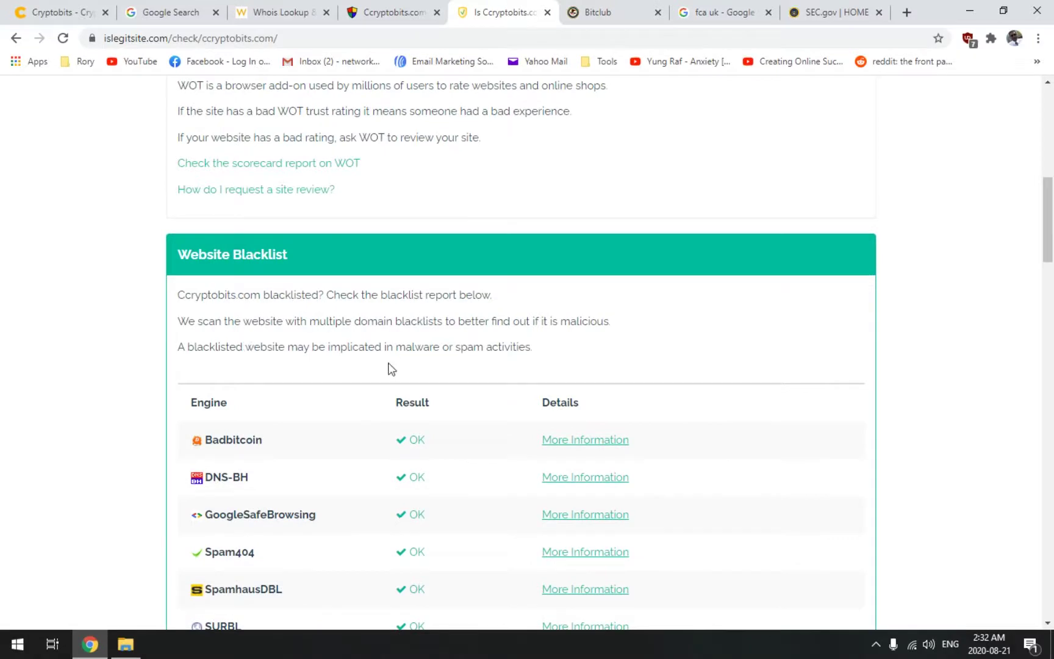
{"action": "scroll", "coordinate": [346, 354], "scroll_direction": "up", "scroll_amount": 3}
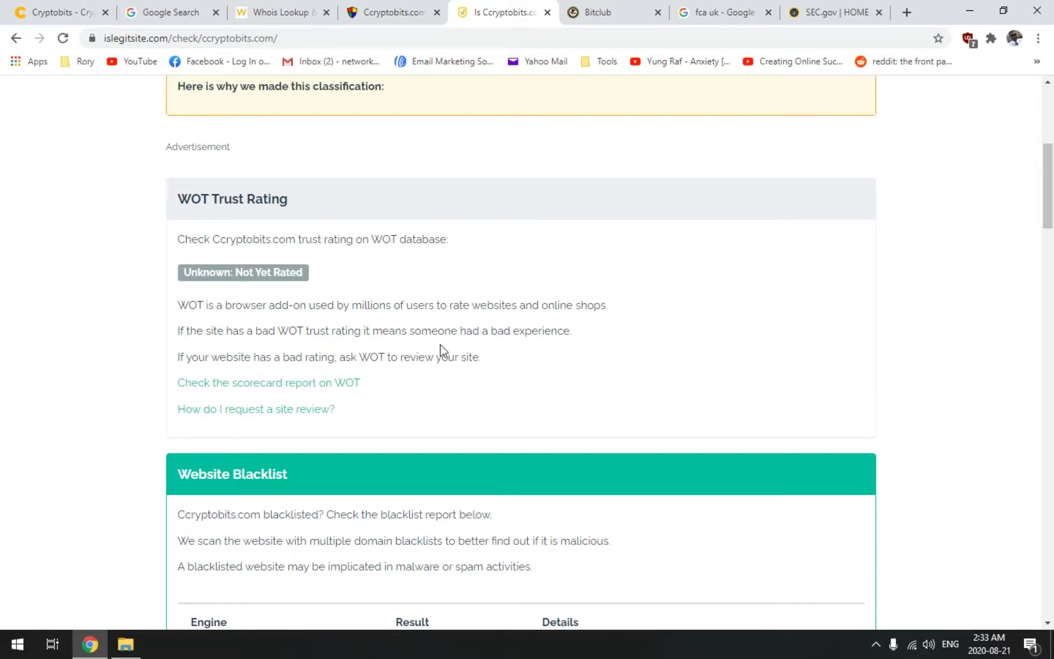
{"action": "scroll", "coordinate": [631, 376], "scroll_direction": "up", "scroll_amount": 2}
{"action": "scroll", "coordinate": [101, 436], "scroll_direction": "up", "scroll_amount": 3}
{"action": "scroll", "coordinate": [102, 430], "scroll_direction": "down", "scroll_amount": 4}
{"action": "scroll", "coordinate": [102, 436], "scroll_direction": "down", "scroll_amount": 4}
{"action": "scroll", "coordinate": [104, 435], "scroll_direction": "down", "scroll_amount": 4}
{"action": "scroll", "coordinate": [105, 437], "scroll_direction": "down", "scroll_amount": 3}
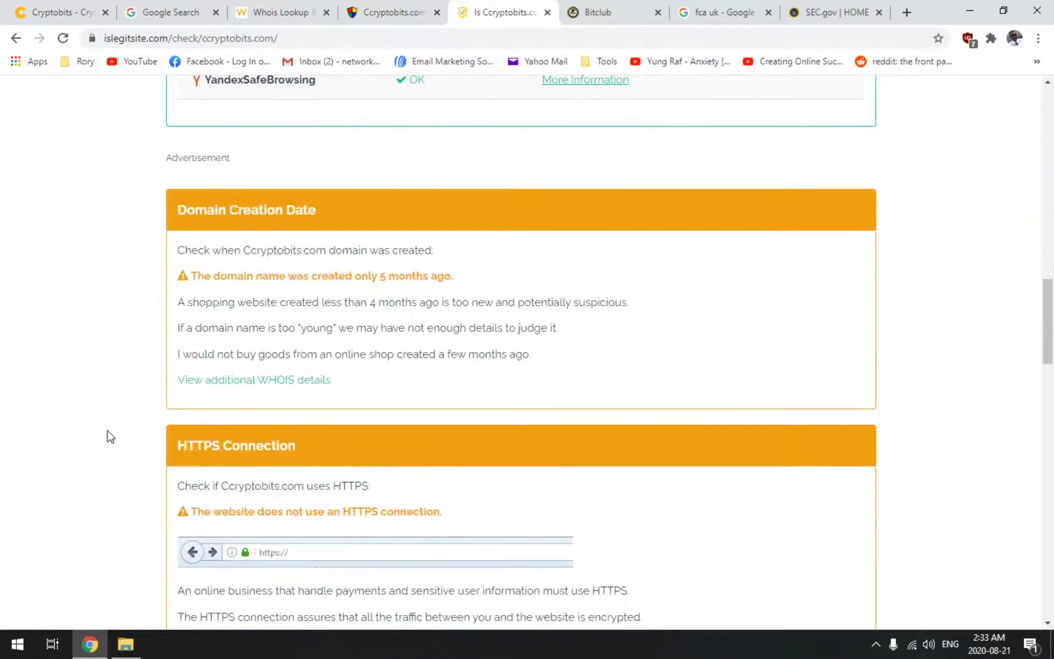
{"action": "scroll", "coordinate": [107, 436], "scroll_direction": "down", "scroll_amount": 1}
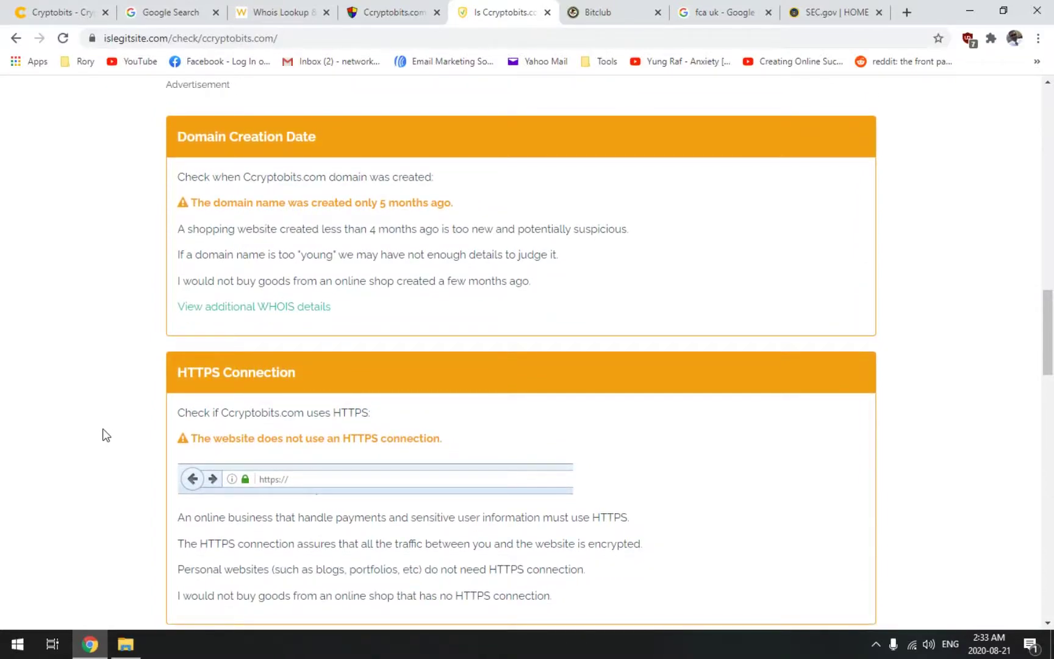
{"action": "left_click", "coordinate": [78, 10]}
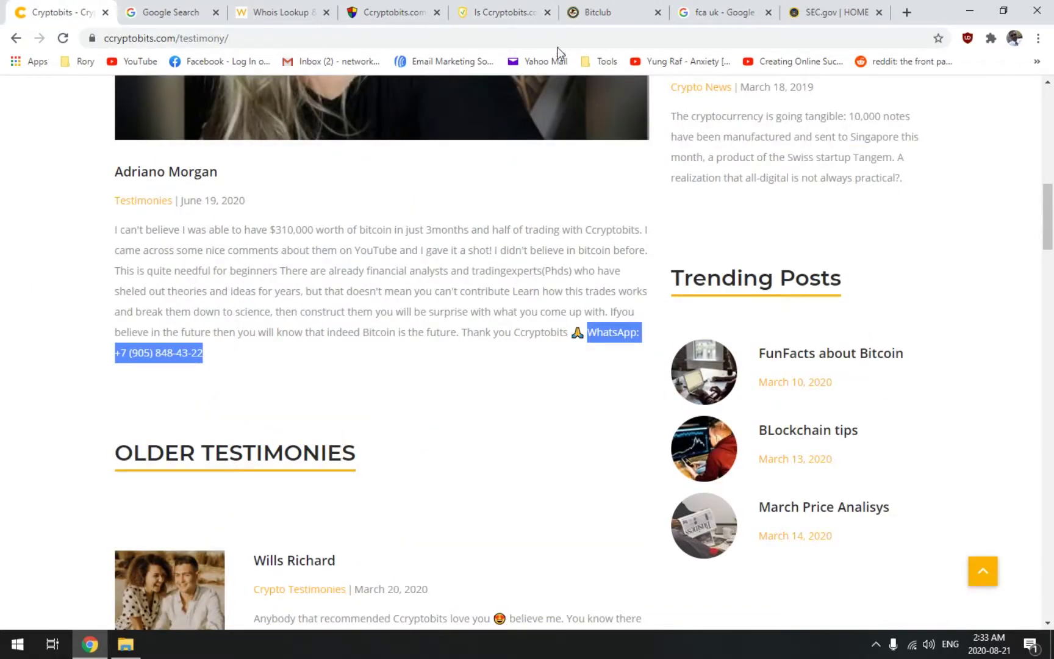
{"action": "left_click", "coordinate": [596, 10]}
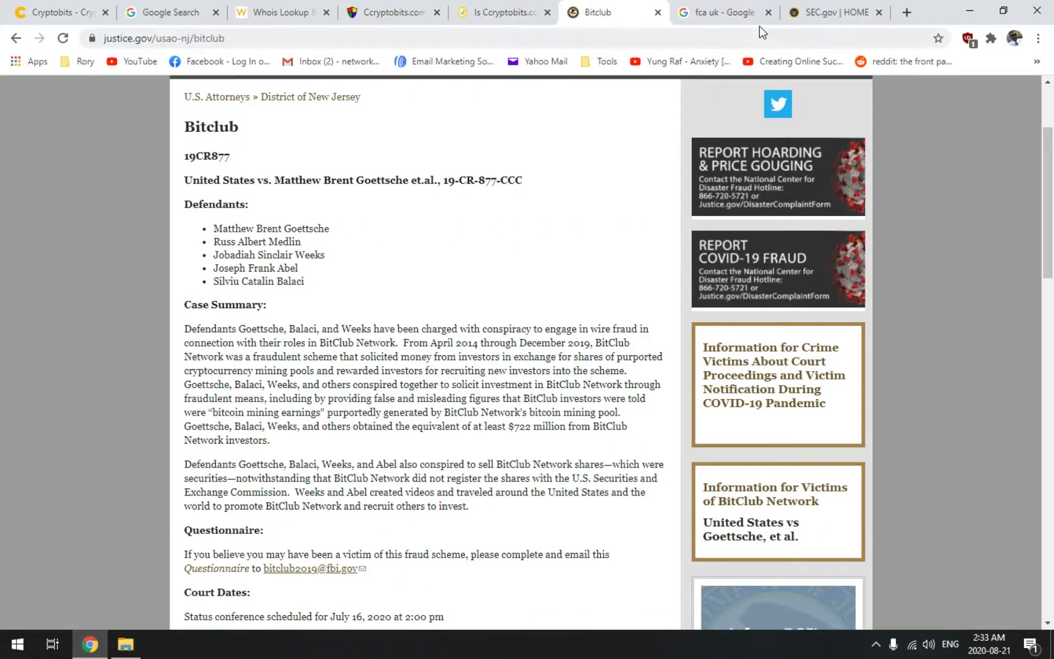
{"action": "left_click", "coordinate": [517, 12]}
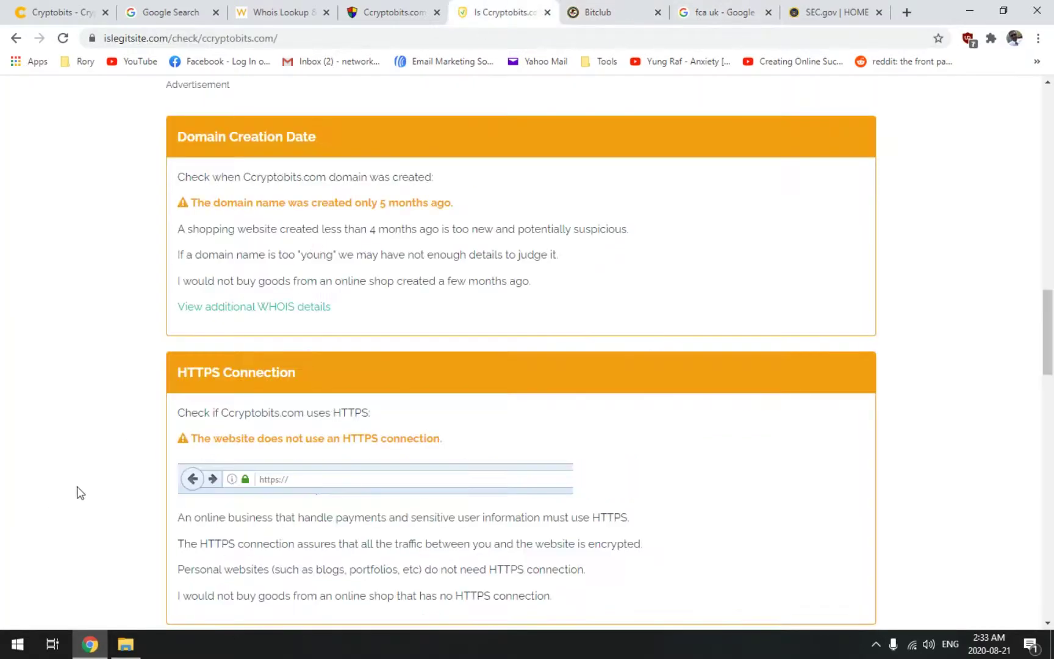
{"action": "scroll", "coordinate": [83, 491], "scroll_direction": "down", "scroll_amount": 4}
{"action": "scroll", "coordinate": [83, 492], "scroll_direction": "down", "scroll_amount": 2}
{"action": "scroll", "coordinate": [83, 491], "scroll_direction": "down", "scroll_amount": 3}
{"action": "scroll", "coordinate": [82, 492], "scroll_direction": "down", "scroll_amount": 3}
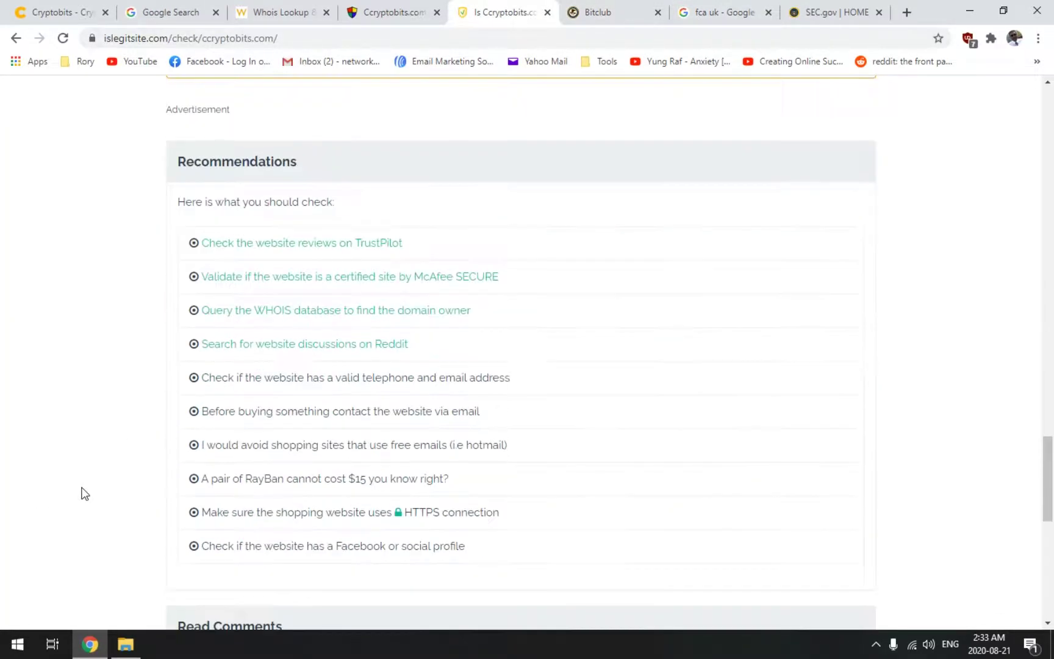
{"action": "scroll", "coordinate": [82, 492], "scroll_direction": "down", "scroll_amount": 1}
{"action": "scroll", "coordinate": [82, 492], "scroll_direction": "down", "scroll_amount": 2}
{"action": "scroll", "coordinate": [81, 492], "scroll_direction": "down", "scroll_amount": 1}
{"action": "scroll", "coordinate": [82, 493], "scroll_direction": "down", "scroll_amount": 4}
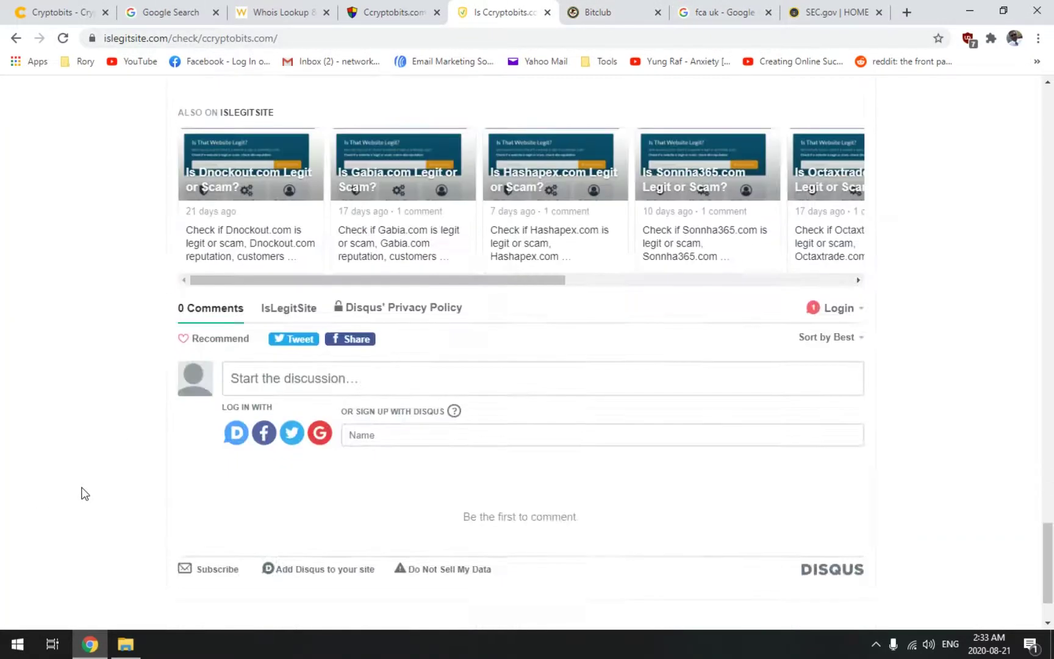
{"action": "scroll", "coordinate": [82, 492], "scroll_direction": "down", "scroll_amount": 1}
{"action": "scroll", "coordinate": [81, 493], "scroll_direction": "up", "scroll_amount": 5}
{"action": "scroll", "coordinate": [80, 494], "scroll_direction": "up", "scroll_amount": 4}
{"action": "scroll", "coordinate": [79, 493], "scroll_direction": "up", "scroll_amount": 5}
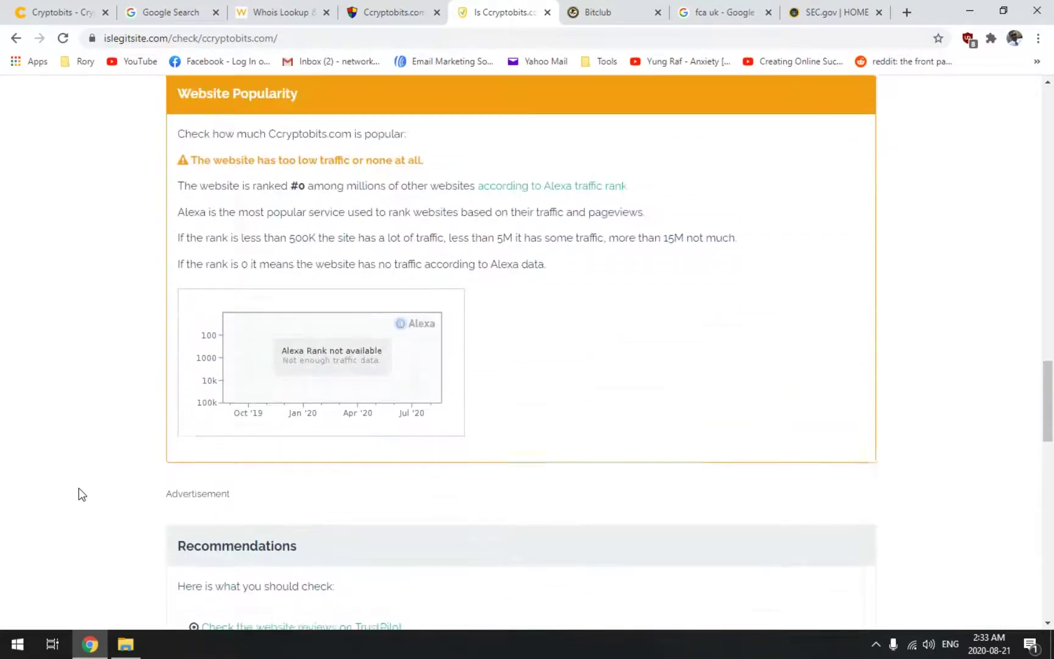
{"action": "scroll", "coordinate": [78, 493], "scroll_direction": "up", "scroll_amount": 2}
{"action": "scroll", "coordinate": [79, 492], "scroll_direction": "up", "scroll_amount": 4}
{"action": "scroll", "coordinate": [78, 492], "scroll_direction": "up", "scroll_amount": 4}
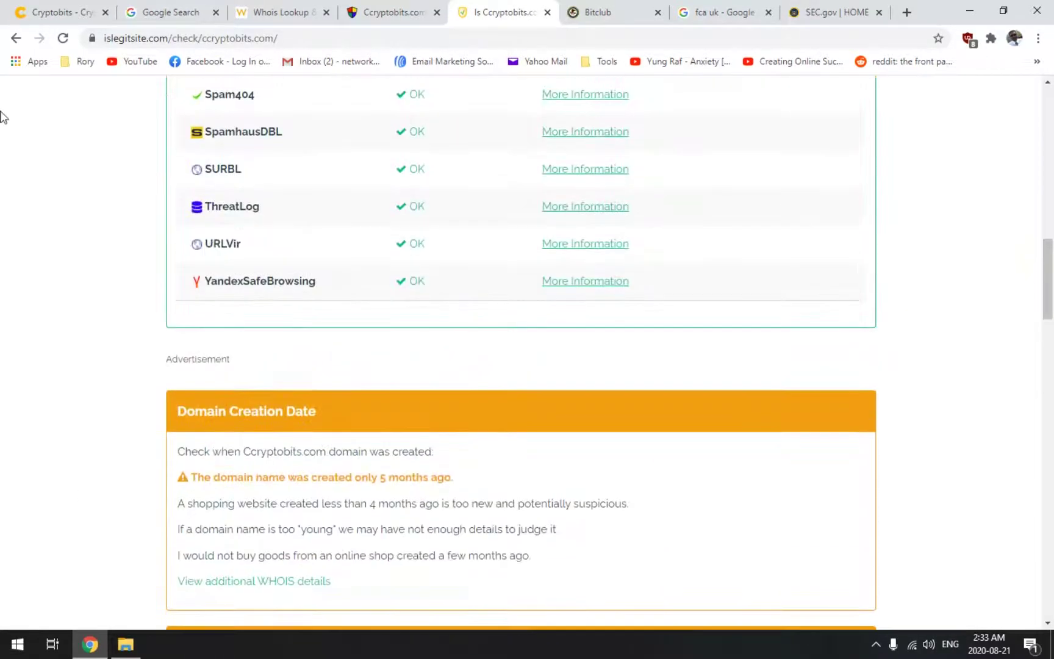
{"action": "left_click", "coordinate": [16, 38]}
{"action": "scroll", "coordinate": [81, 451], "scroll_direction": "down", "scroll_amount": 3}
{"action": "scroll", "coordinate": [81, 451], "scroll_direction": "down", "scroll_amount": 1}
{"action": "scroll", "coordinate": [81, 450], "scroll_direction": "down", "scroll_amount": 1}
Step: Open Scamvoid's ccryptobits.com report, down to HTTPS status and Namecheap hosting near Cheney, Kansas
{"action": "left_click", "coordinate": [261, 304]}
{"action": "scroll", "coordinate": [91, 403], "scroll_direction": "down", "scroll_amount": 1}
{"action": "scroll", "coordinate": [73, 432], "scroll_direction": "down", "scroll_amount": 2}
{"action": "scroll", "coordinate": [77, 431], "scroll_direction": "down", "scroll_amount": 3}
{"action": "scroll", "coordinate": [76, 431], "scroll_direction": "up", "scroll_amount": 4}
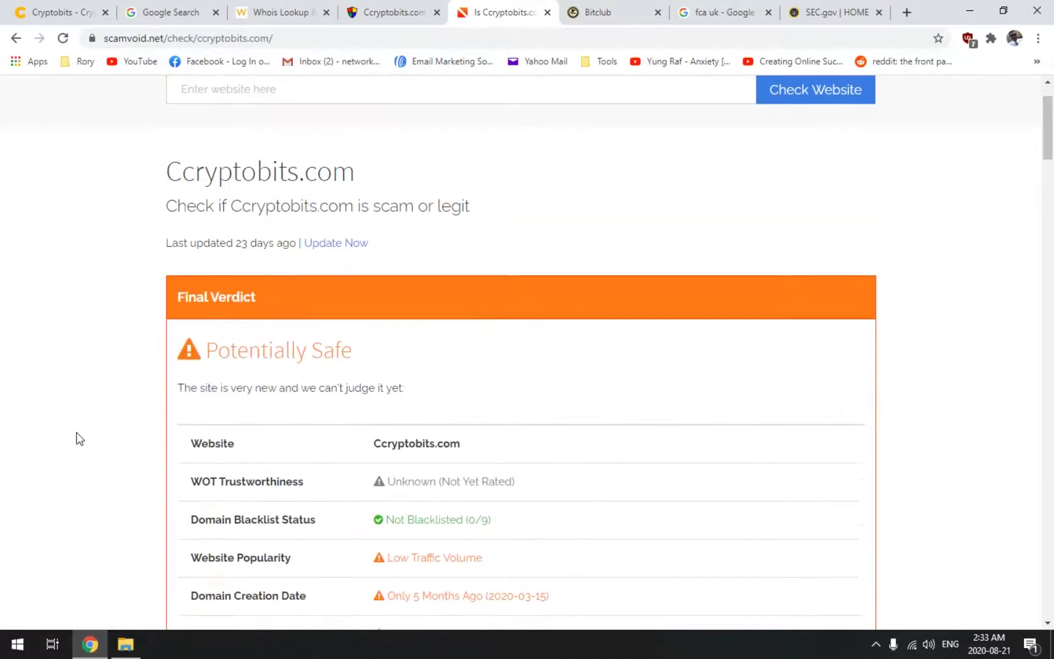
{"action": "scroll", "coordinate": [736, 377], "scroll_direction": "down", "scroll_amount": 1}
{"action": "scroll", "coordinate": [899, 454], "scroll_direction": "down", "scroll_amount": 5}
{"action": "scroll", "coordinate": [894, 461], "scroll_direction": "down", "scroll_amount": 4}
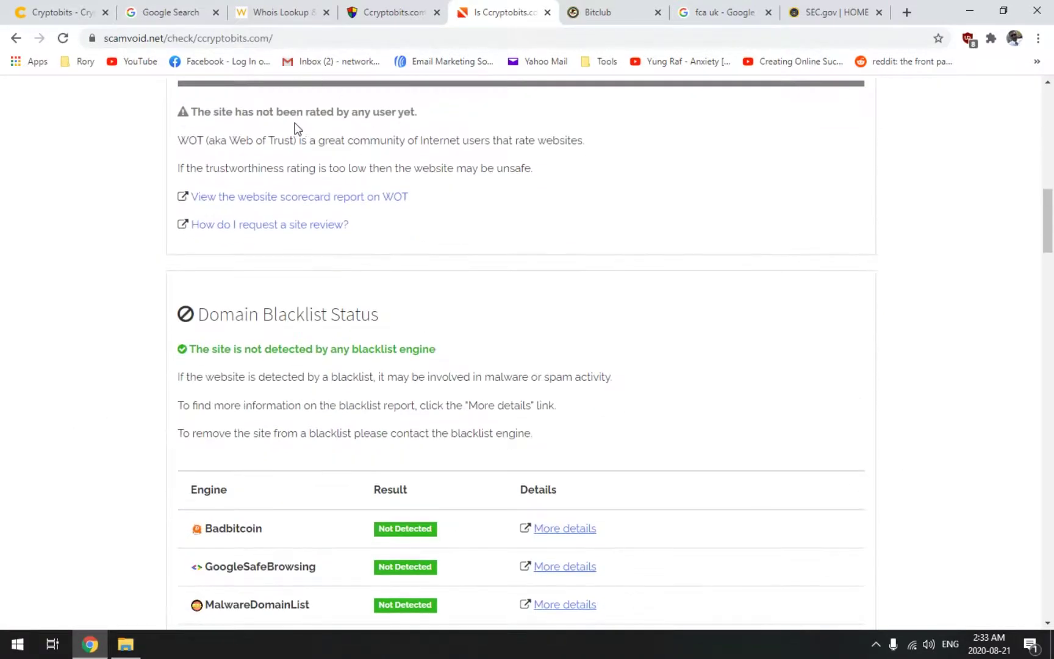
{"action": "scroll", "coordinate": [646, 242], "scroll_direction": "down", "scroll_amount": 1}
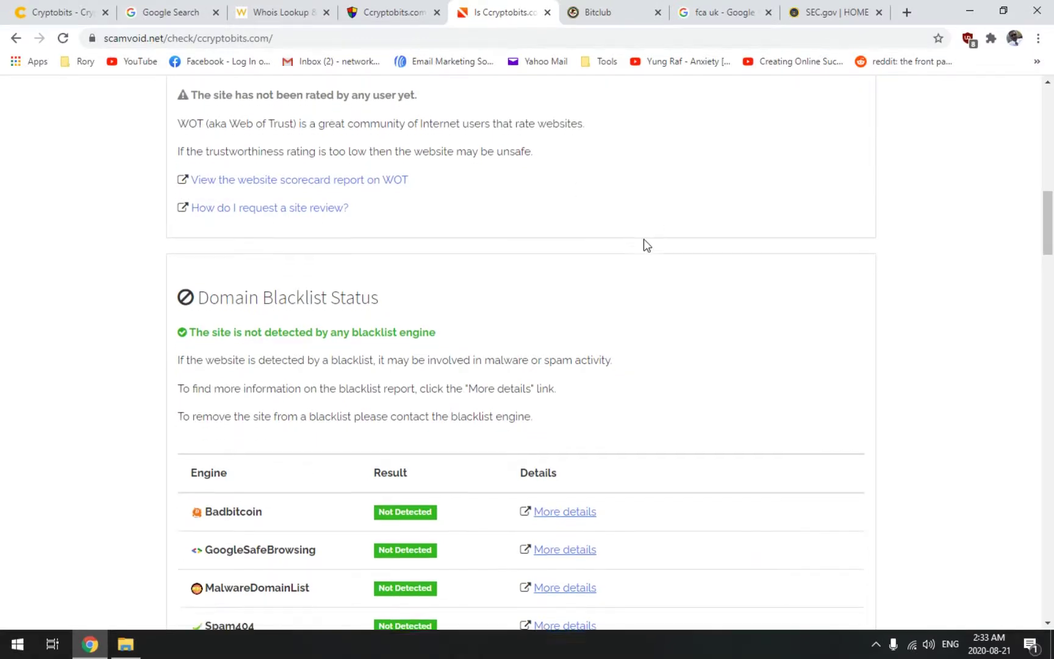
{"action": "scroll", "coordinate": [843, 333], "scroll_direction": "down", "scroll_amount": 2}
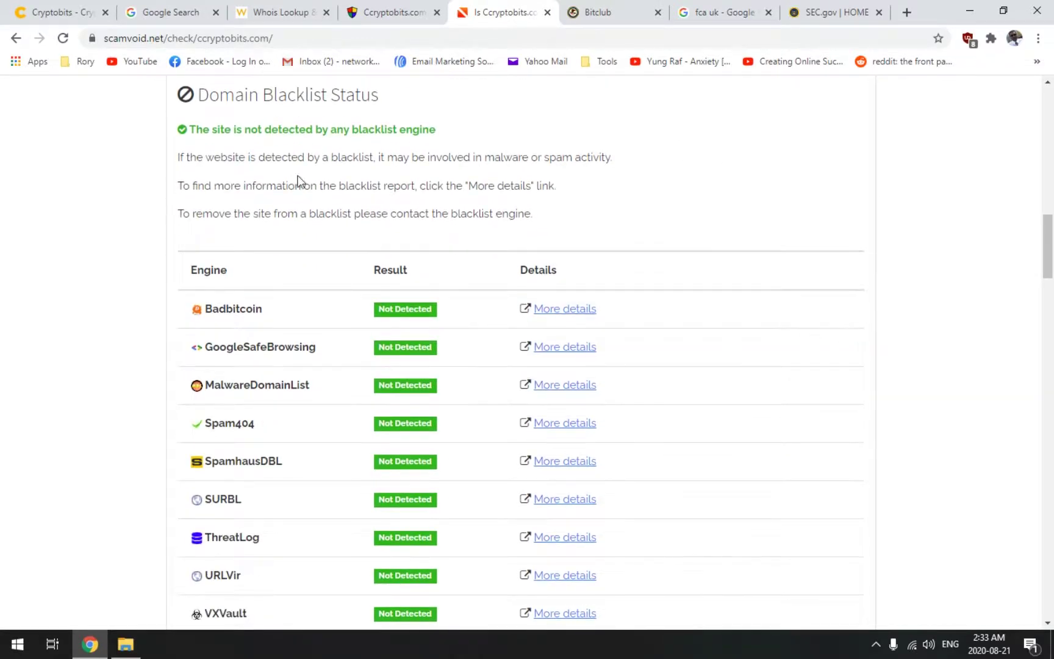
{"action": "scroll", "coordinate": [808, 302], "scroll_direction": "down", "scroll_amount": 3}
{"action": "scroll", "coordinate": [830, 336], "scroll_direction": "down", "scroll_amount": 2}
{"action": "scroll", "coordinate": [830, 335], "scroll_direction": "down", "scroll_amount": 1}
{"action": "scroll", "coordinate": [821, 355], "scroll_direction": "down", "scroll_amount": 2}
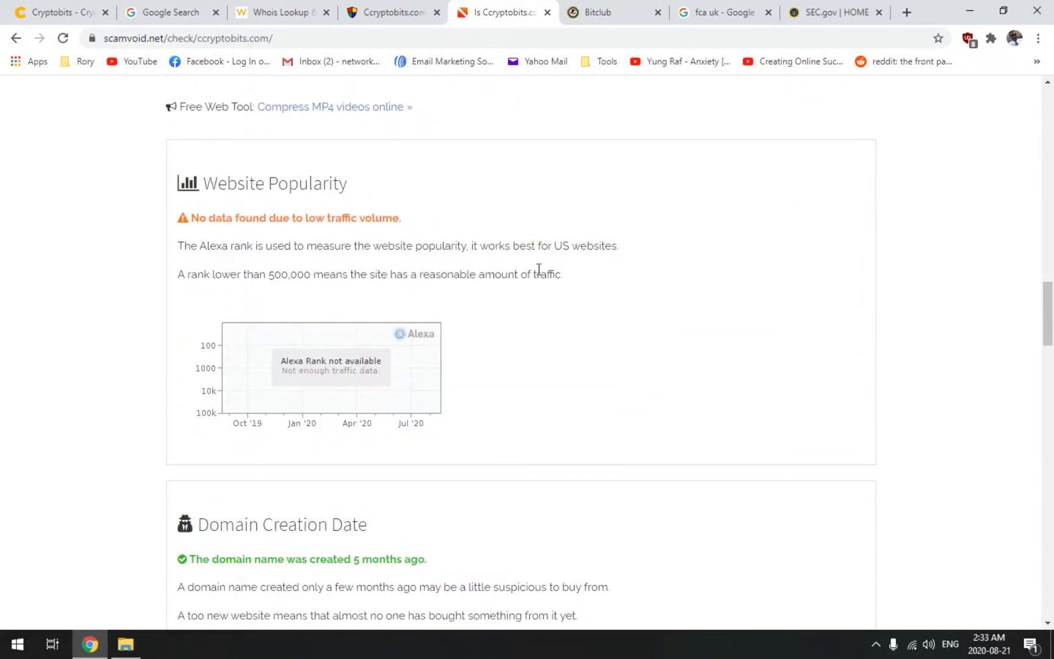
{"action": "scroll", "coordinate": [619, 376], "scroll_direction": "down", "scroll_amount": 1}
{"action": "scroll", "coordinate": [619, 376], "scroll_direction": "down", "scroll_amount": 2}
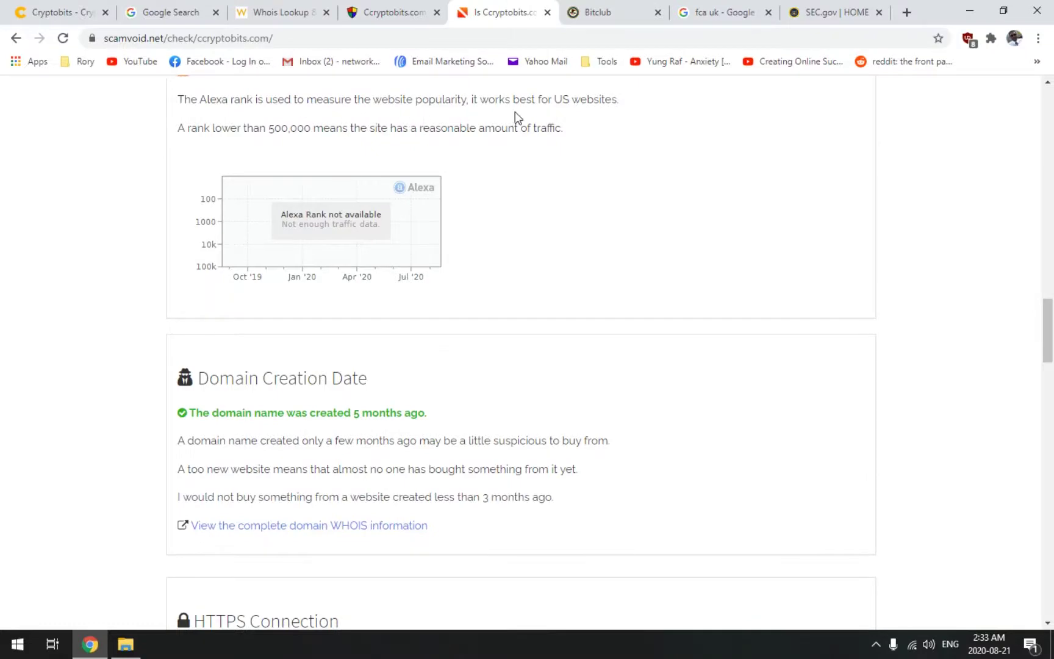
{"action": "scroll", "coordinate": [662, 286], "scroll_direction": "down", "scroll_amount": 3}
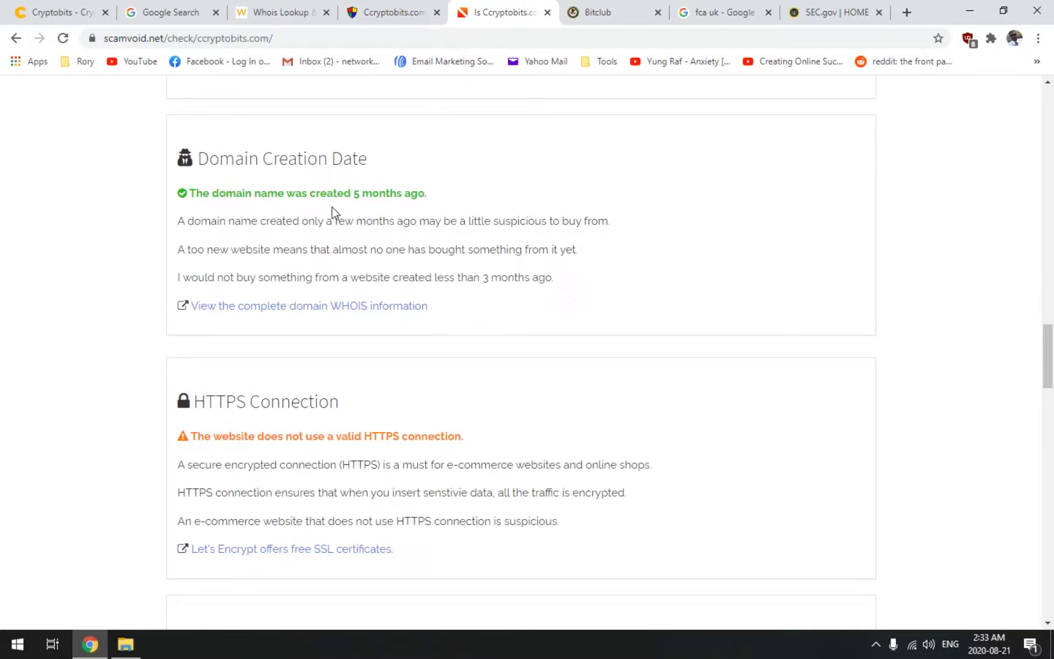
{"action": "scroll", "coordinate": [717, 297], "scroll_direction": "down", "scroll_amount": 1}
{"action": "scroll", "coordinate": [715, 300], "scroll_direction": "down", "scroll_amount": 1}
{"action": "scroll", "coordinate": [535, 264], "scroll_direction": "down", "scroll_amount": 1}
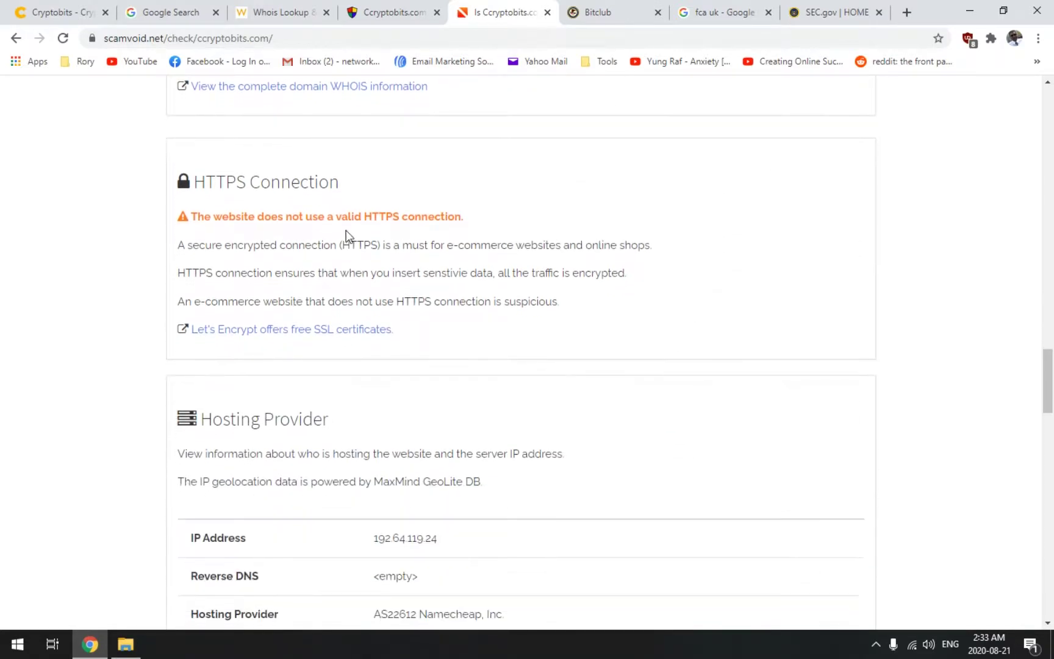
{"action": "left_click", "coordinate": [80, 8]}
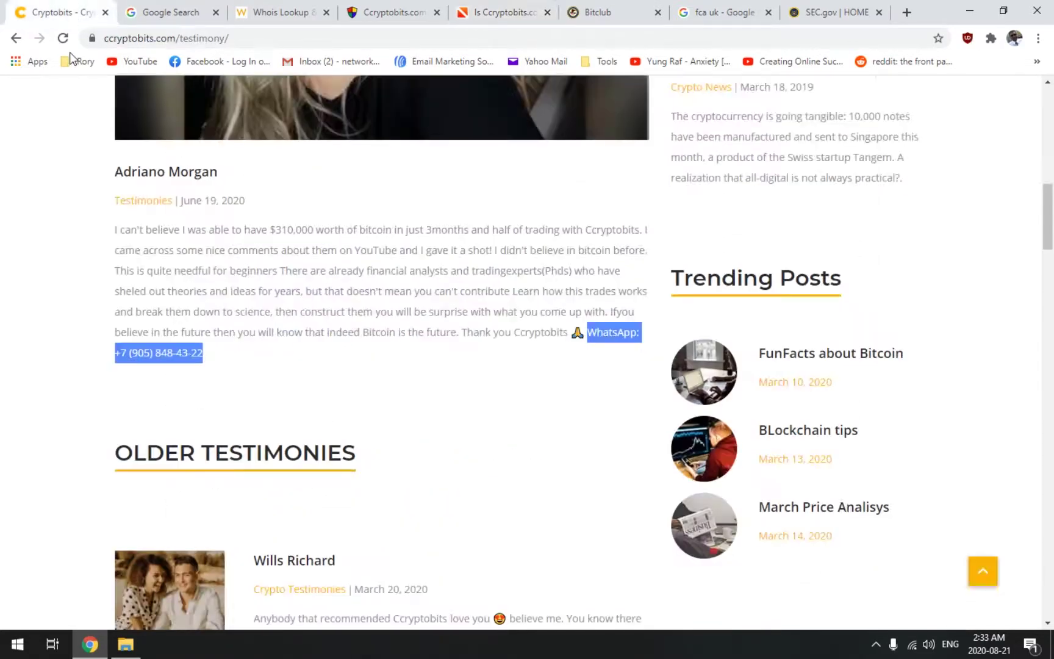
{"action": "left_click", "coordinate": [518, 12]}
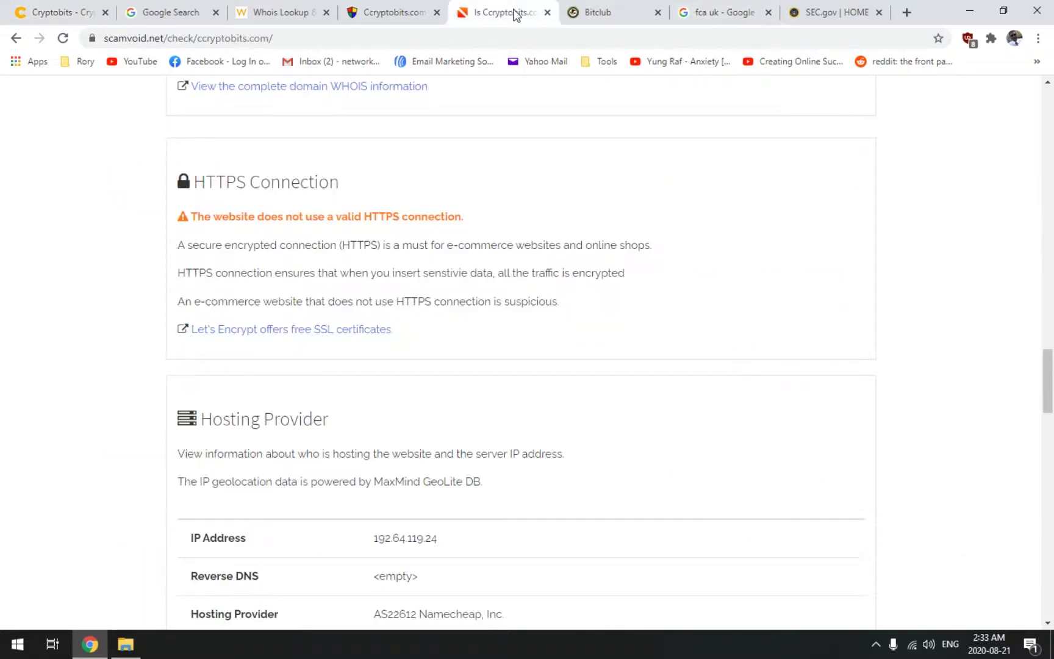
{"action": "scroll", "coordinate": [742, 387], "scroll_direction": "down", "scroll_amount": 1}
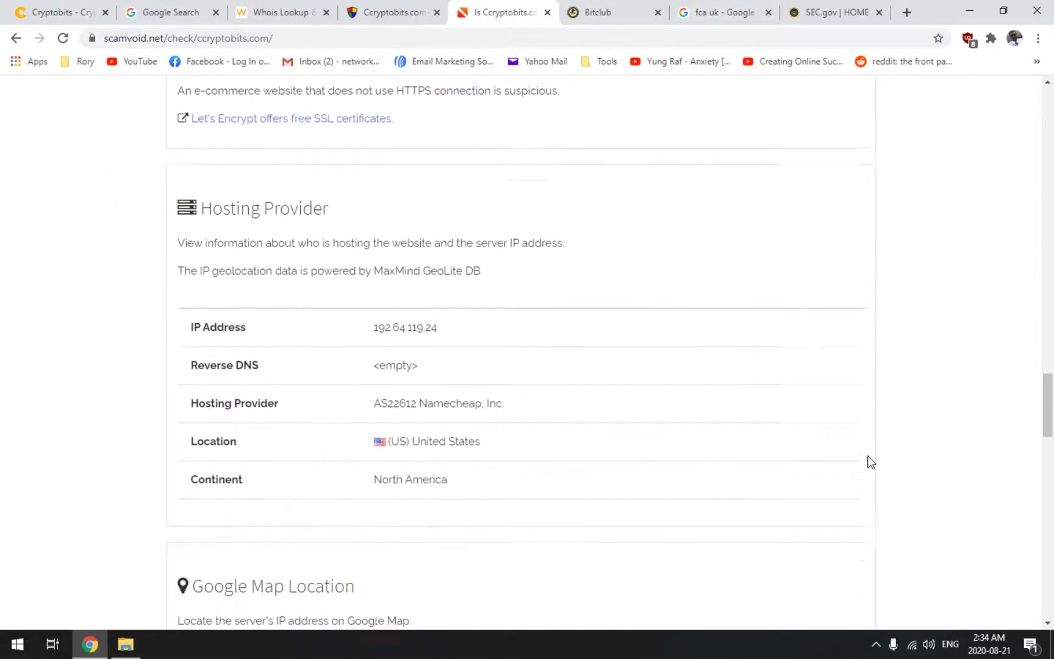
{"action": "scroll", "coordinate": [630, 427], "scroll_direction": "down", "scroll_amount": 3}
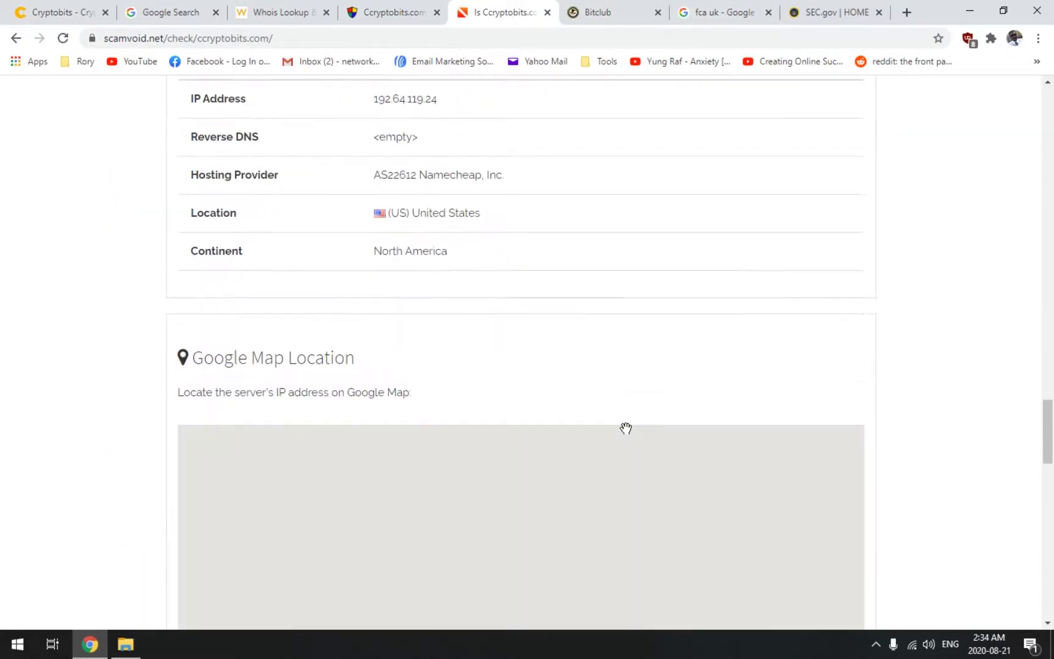
{"action": "scroll", "coordinate": [926, 375], "scroll_direction": "down", "scroll_amount": 1}
{"action": "scroll", "coordinate": [922, 388], "scroll_direction": "down", "scroll_amount": 2}
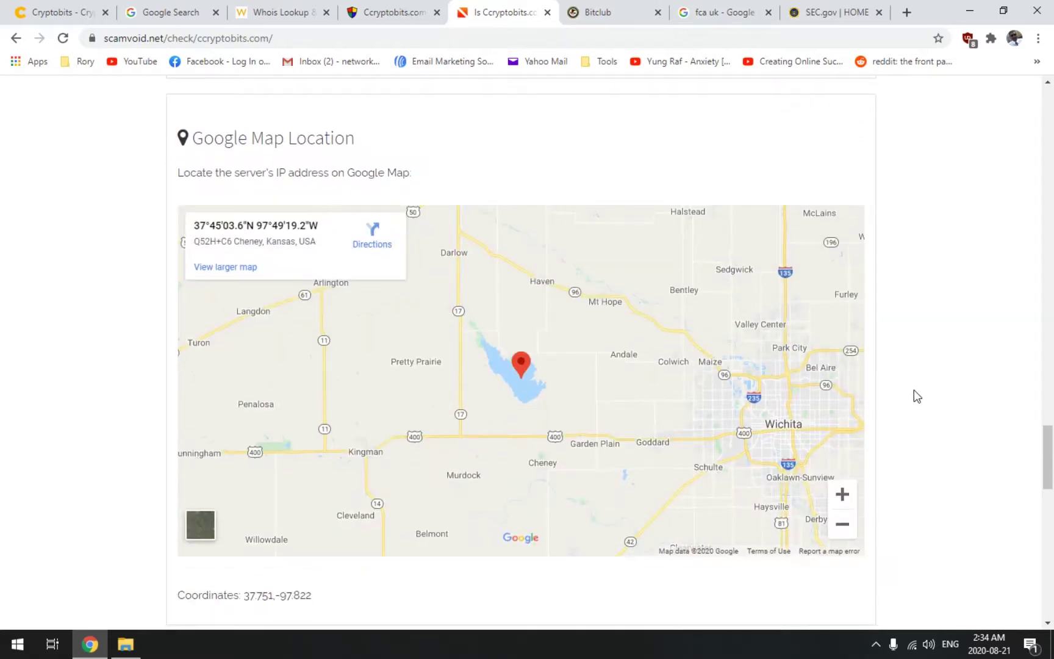
{"action": "scroll", "coordinate": [906, 395], "scroll_direction": "up", "scroll_amount": 2}
{"action": "scroll", "coordinate": [906, 398], "scroll_direction": "up", "scroll_amount": 2}
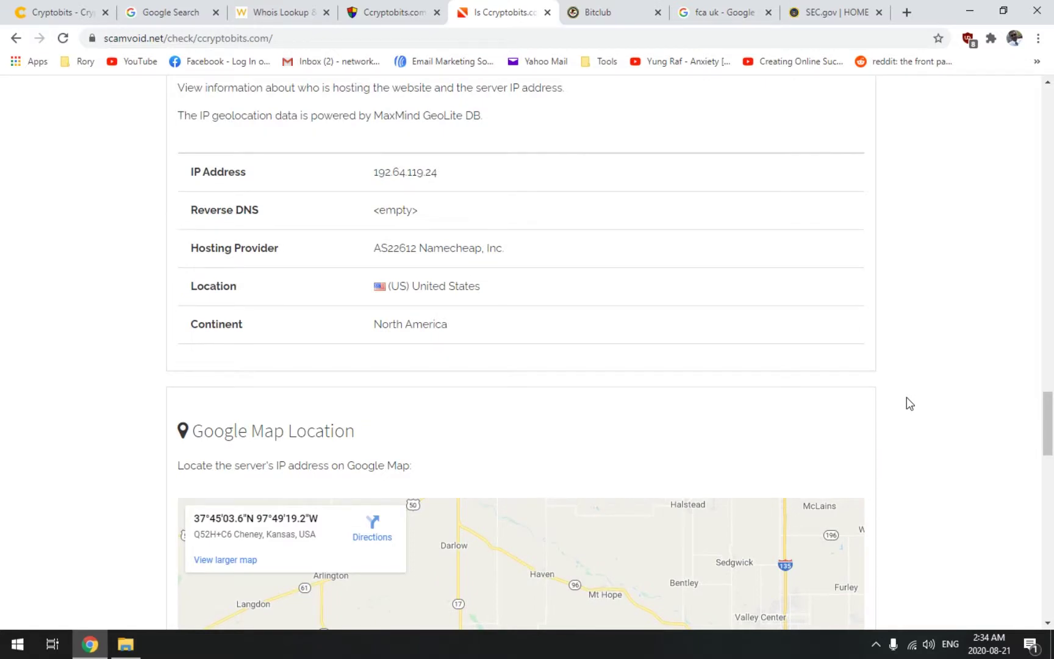
{"action": "scroll", "coordinate": [907, 399], "scroll_direction": "down", "scroll_amount": 2}
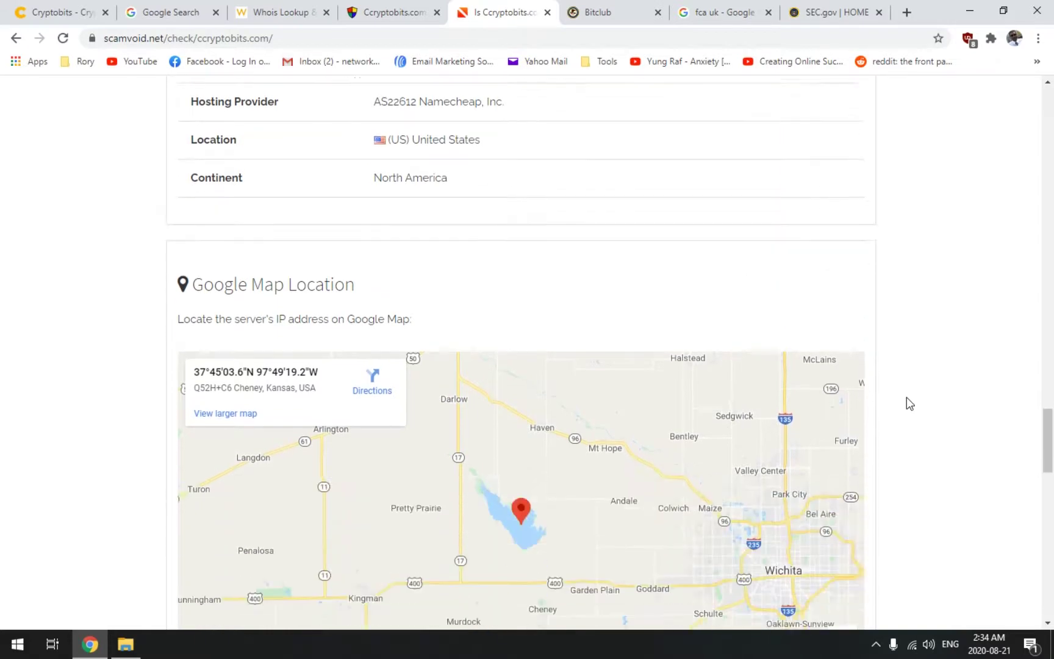
{"action": "scroll", "coordinate": [907, 398], "scroll_direction": "down", "scroll_amount": 3}
{"action": "scroll", "coordinate": [907, 397], "scroll_direction": "up", "scroll_amount": 1}
{"action": "scroll", "coordinate": [907, 404], "scroll_direction": "down", "scroll_amount": 2}
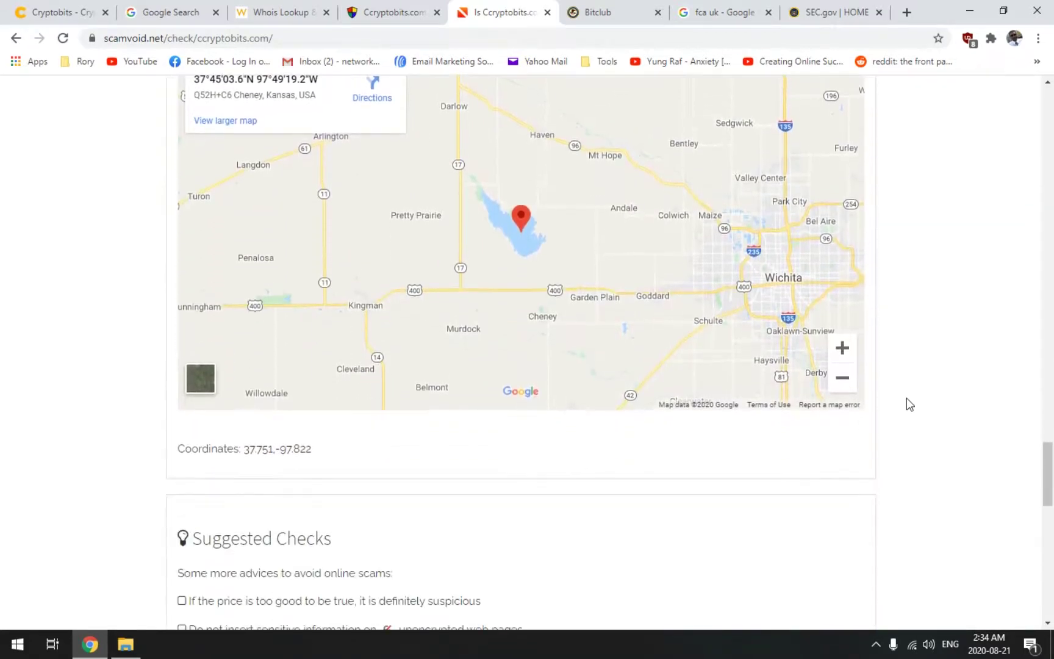
{"action": "scroll", "coordinate": [907, 404], "scroll_direction": "down", "scroll_amount": 2}
{"action": "scroll", "coordinate": [907, 400], "scroll_direction": "up", "scroll_amount": 1}
{"action": "scroll", "coordinate": [904, 405], "scroll_direction": "up", "scroll_amount": 2}
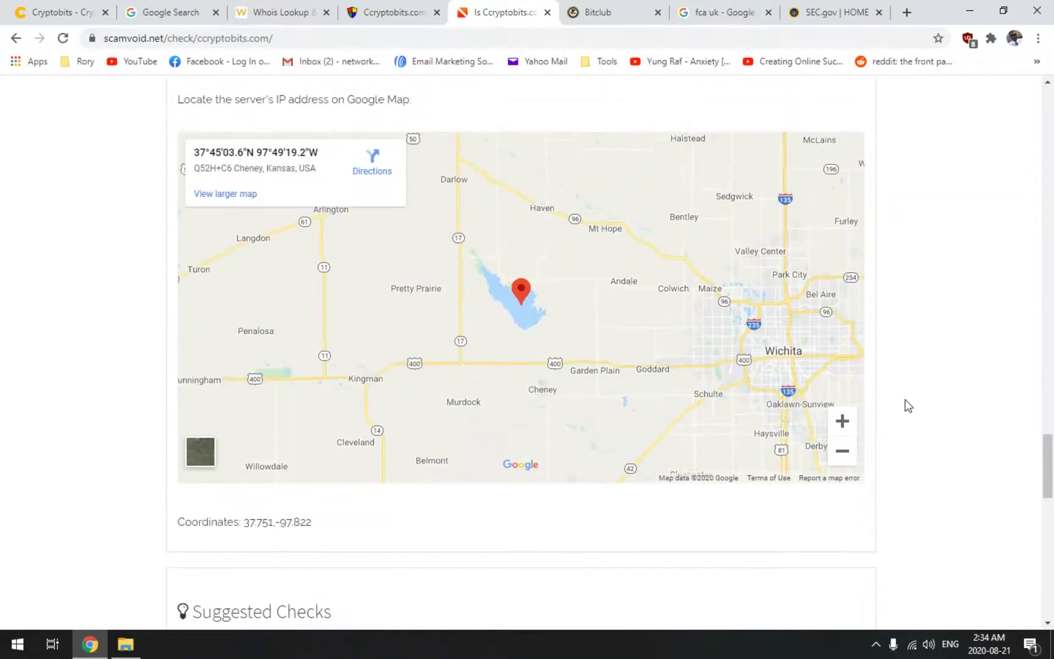
{"action": "scroll", "coordinate": [910, 396], "scroll_direction": "down", "scroll_amount": 1}
{"action": "scroll", "coordinate": [915, 388], "scroll_direction": "down", "scroll_amount": 3}
{"action": "scroll", "coordinate": [918, 392], "scroll_direction": "down", "scroll_amount": 3}
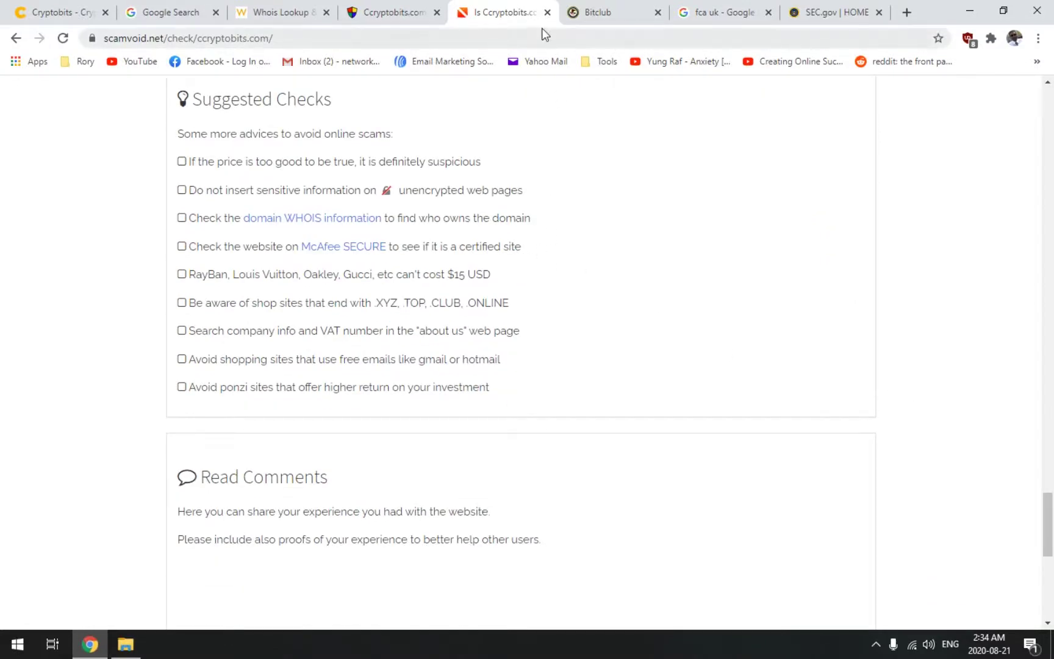
{"action": "scroll", "coordinate": [534, 341], "scroll_direction": "up", "scroll_amount": 1}
{"action": "scroll", "coordinate": [533, 341], "scroll_direction": "up", "scroll_amount": 7}
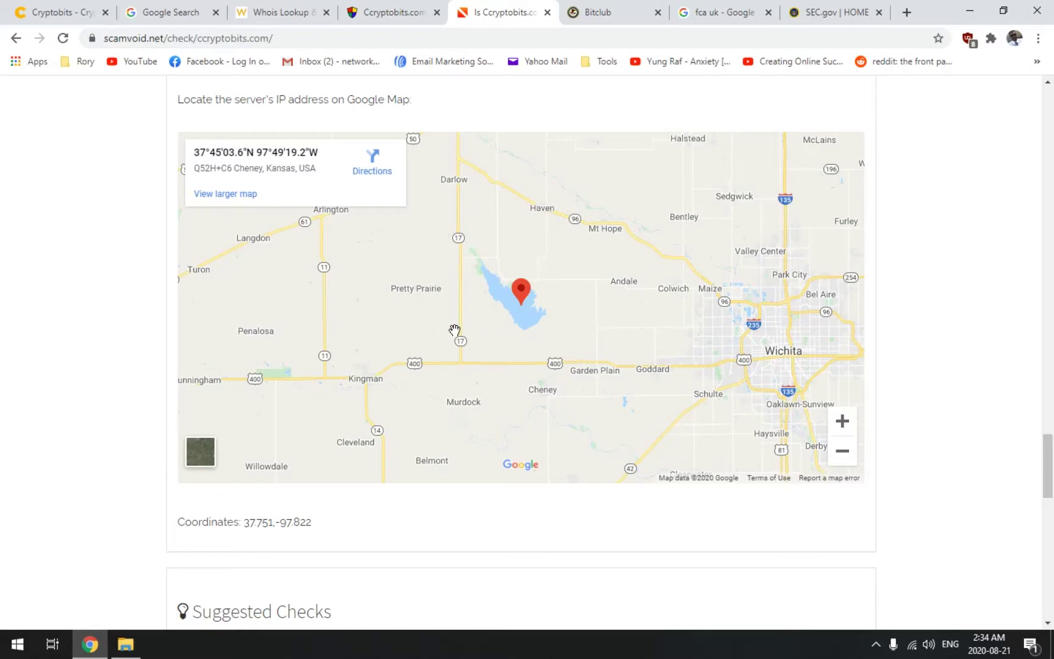
Step: Switch to the Cryptobits tab and load its home page to show the four investment plans
{"action": "left_click", "coordinate": [25, 10]}
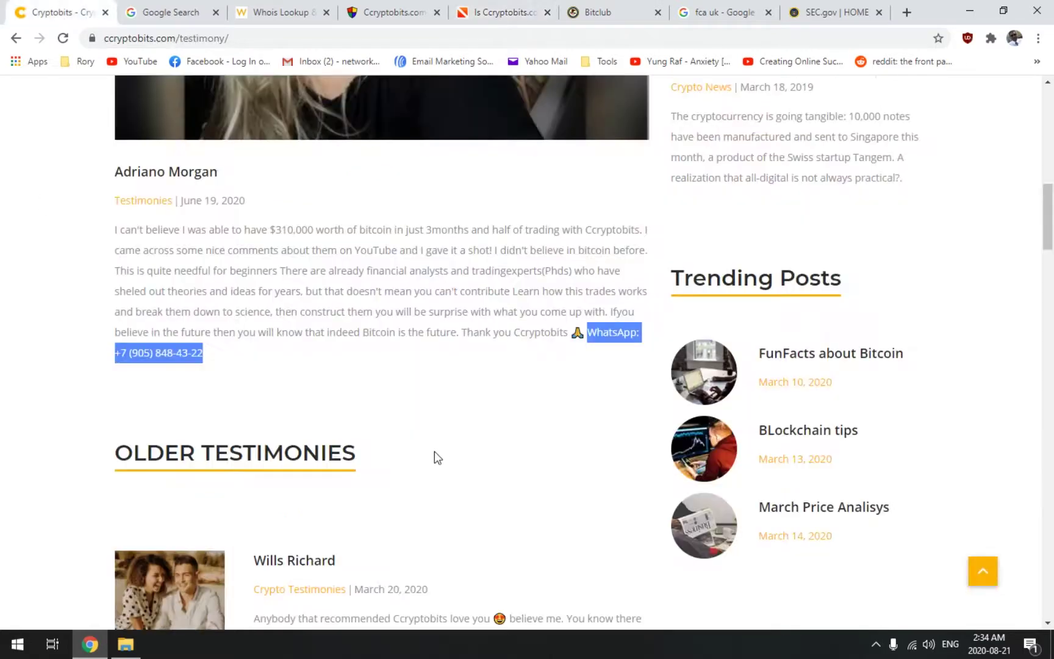
{"action": "scroll", "coordinate": [346, 466], "scroll_direction": "up", "scroll_amount": 10}
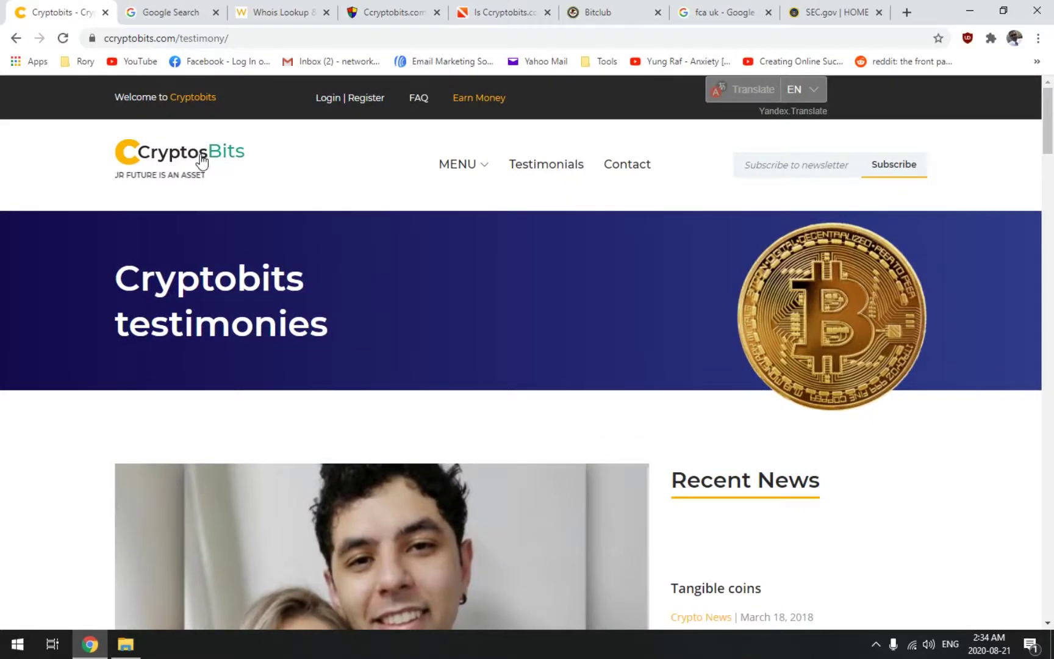
{"action": "left_click", "coordinate": [201, 160]}
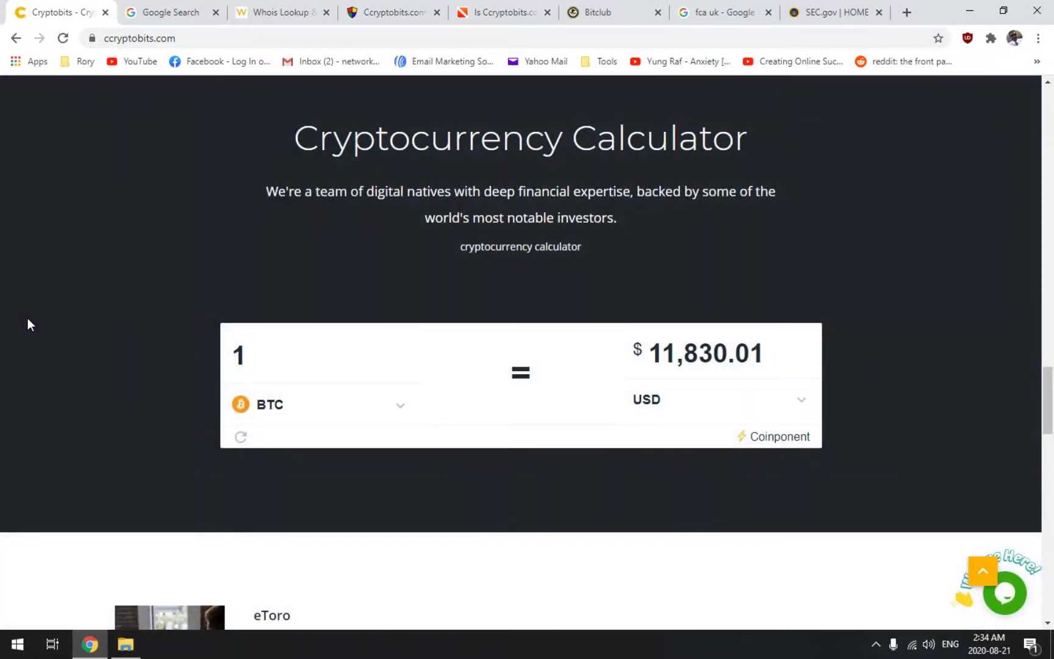
{"action": "scroll", "coordinate": [151, 341], "scroll_direction": "down", "scroll_amount": 1}
{"action": "scroll", "coordinate": [70, 396], "scroll_direction": "down", "scroll_amount": 2}
{"action": "scroll", "coordinate": [70, 395], "scroll_direction": "down", "scroll_amount": 1}
{"action": "scroll", "coordinate": [70, 396], "scroll_direction": "down", "scroll_amount": 2}
{"action": "scroll", "coordinate": [70, 396], "scroll_direction": "down", "scroll_amount": 2}
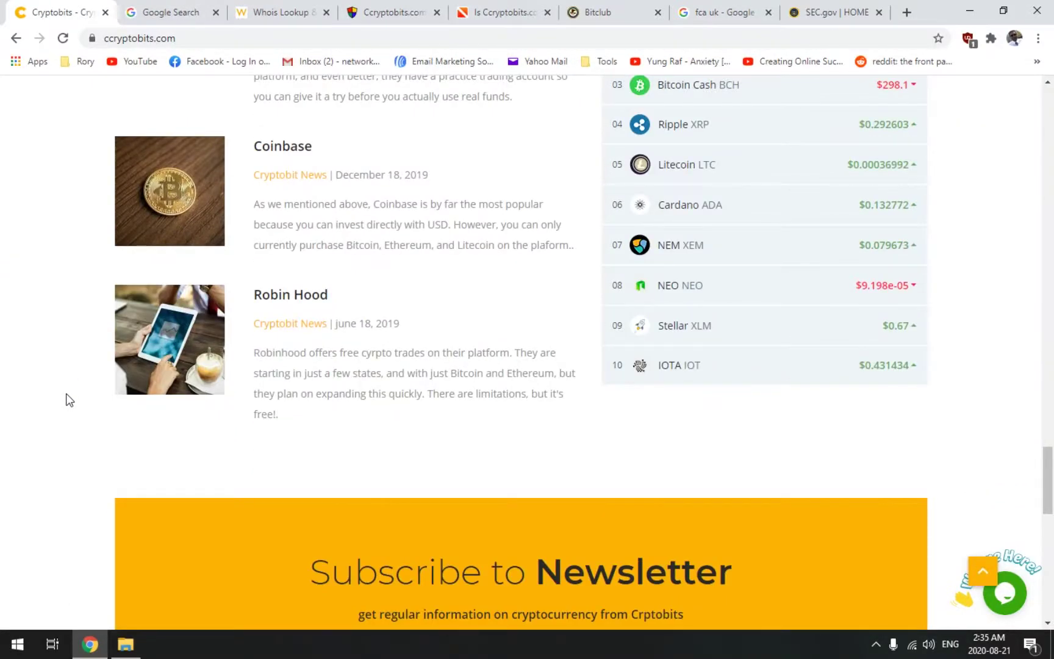
{"action": "scroll", "coordinate": [69, 400], "scroll_direction": "up", "scroll_amount": 2}
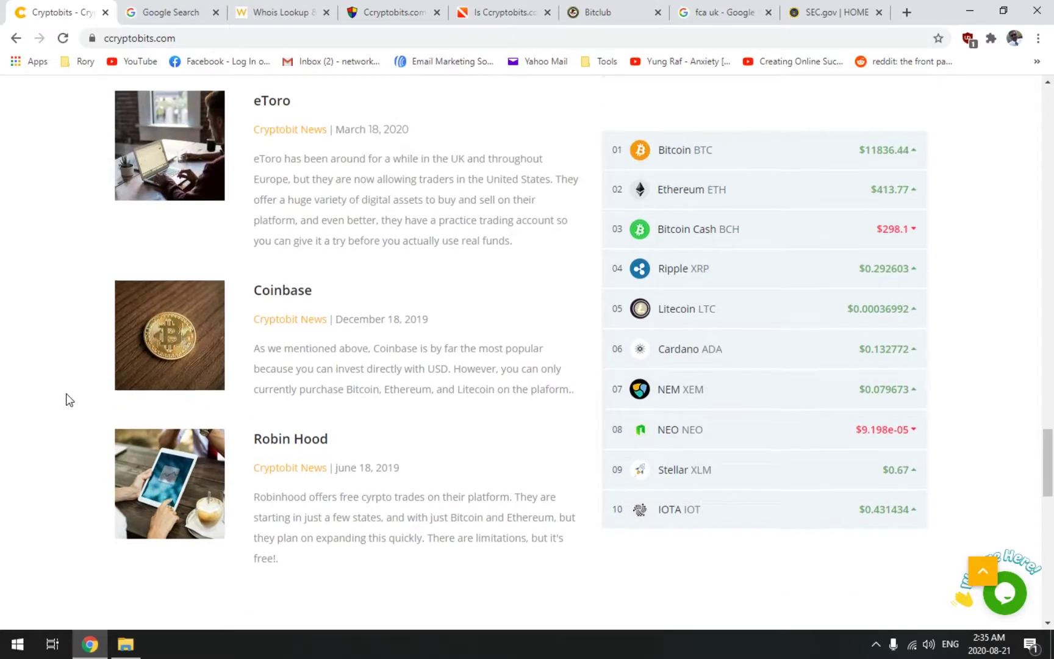
{"action": "scroll", "coordinate": [70, 400], "scroll_direction": "down", "scroll_amount": 4}
{"action": "scroll", "coordinate": [69, 399], "scroll_direction": "down", "scroll_amount": 3}
{"action": "scroll", "coordinate": [69, 399], "scroll_direction": "down", "scroll_amount": 1}
{"action": "scroll", "coordinate": [70, 399], "scroll_direction": "up", "scroll_amount": 6}
{"action": "scroll", "coordinate": [70, 399], "scroll_direction": "up", "scroll_amount": 6}
{"action": "scroll", "coordinate": [69, 401], "scroll_direction": "up", "scroll_amount": 3}
{"action": "scroll", "coordinate": [68, 401], "scroll_direction": "up", "scroll_amount": 3}
{"action": "scroll", "coordinate": [67, 402], "scroll_direction": "up", "scroll_amount": 3}
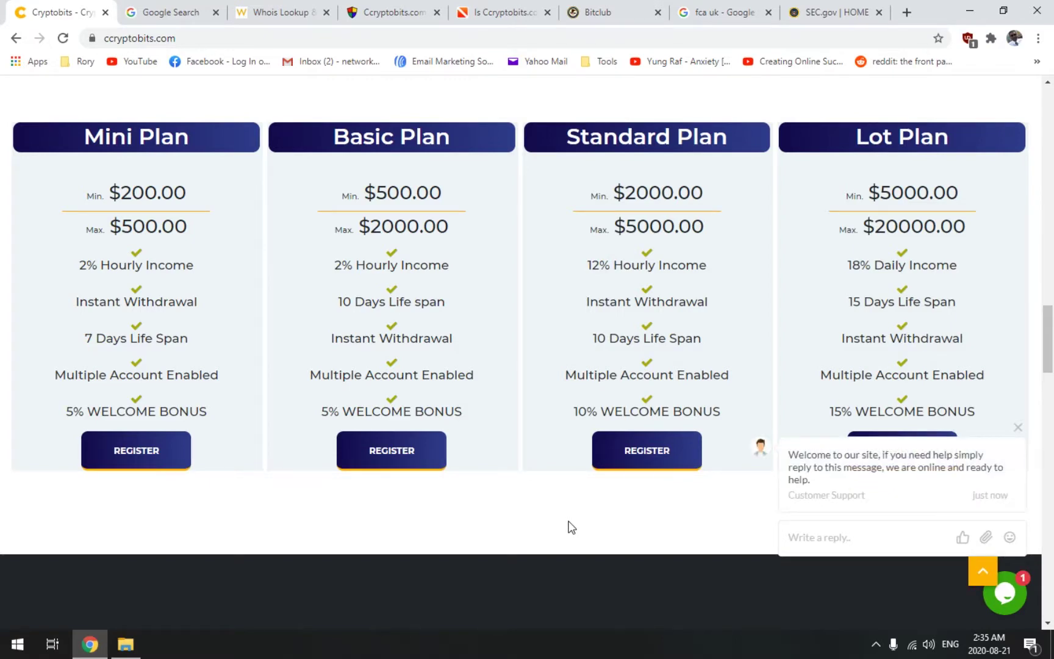
Step: Dismiss the live-chat welcome, then switch between the SEC homepage, FCA UK results and Cryptobits plans
{"action": "left_click", "coordinate": [1018, 427]}
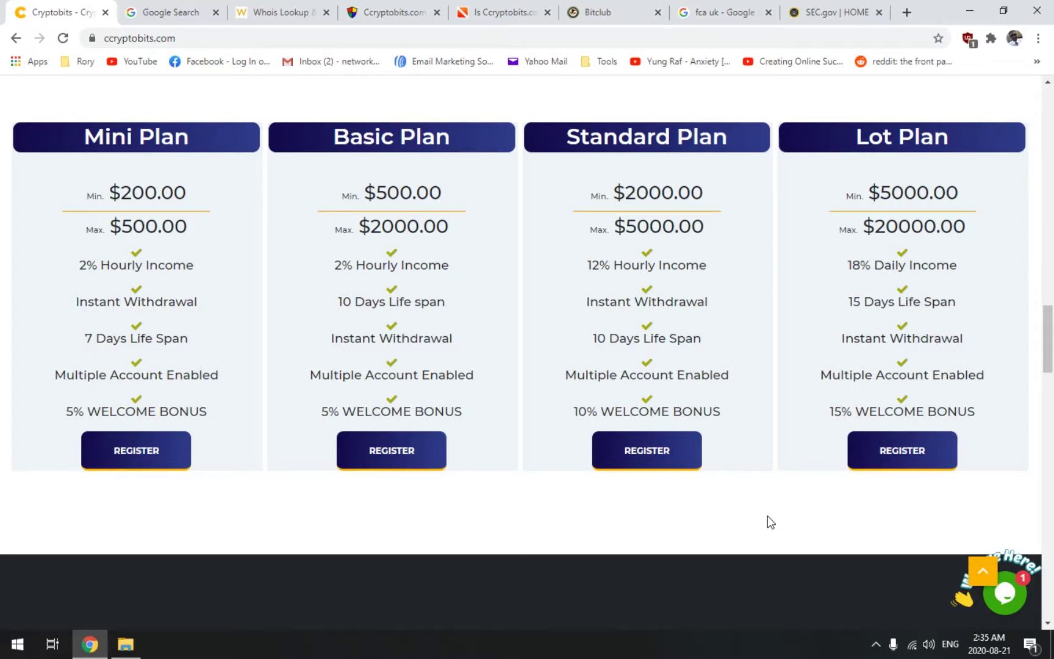
{"action": "left_click", "coordinate": [828, 12]}
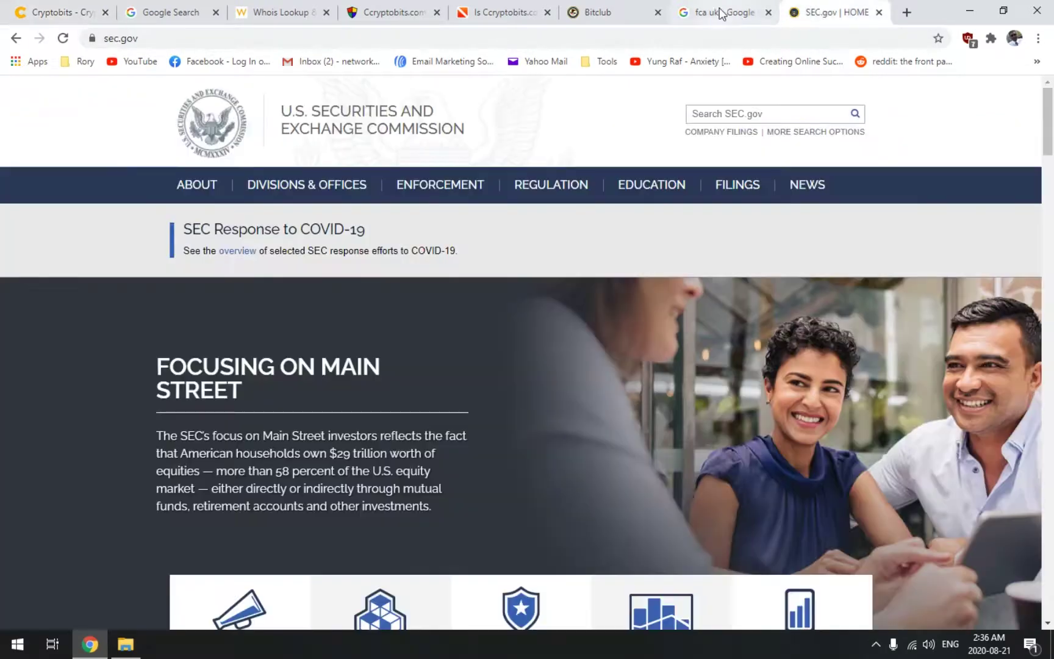
{"action": "left_click", "coordinate": [721, 11]}
{"action": "left_click", "coordinate": [54, 13]}
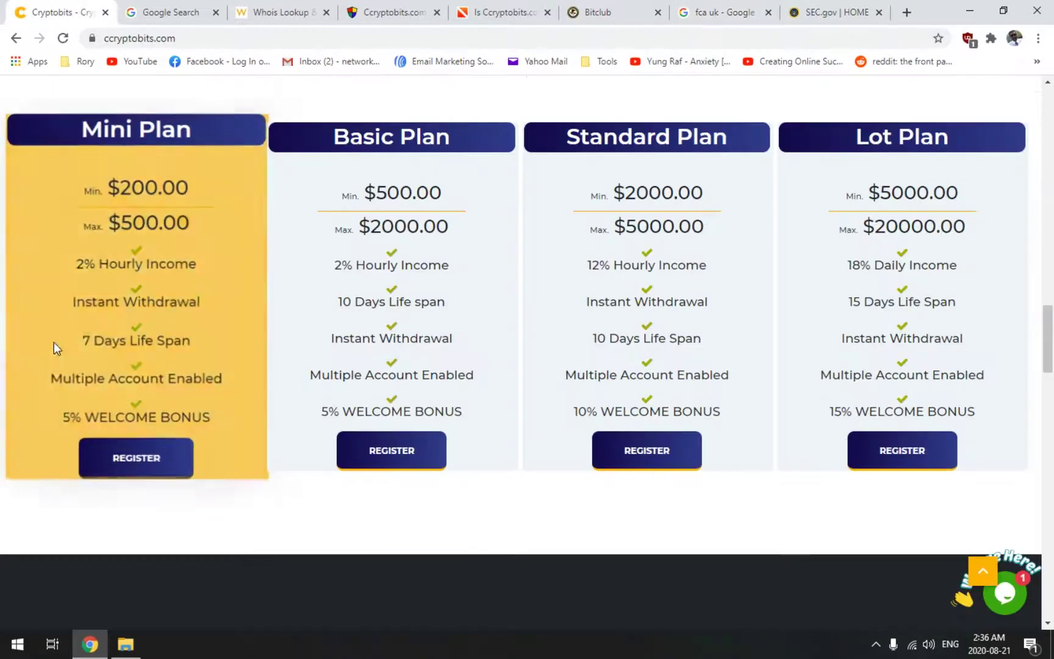
{"action": "scroll", "coordinate": [512, 536], "scroll_direction": "down", "scroll_amount": 2}
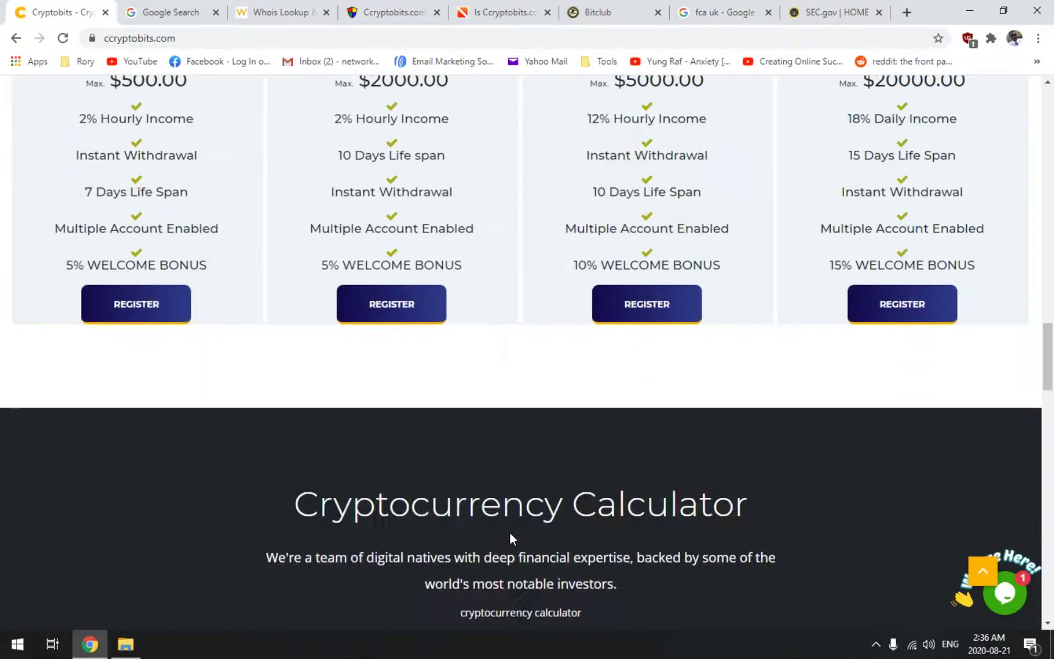
{"action": "scroll", "coordinate": [511, 539], "scroll_direction": "down", "scroll_amount": 3}
{"action": "scroll", "coordinate": [863, 481], "scroll_direction": "up", "scroll_amount": 3}
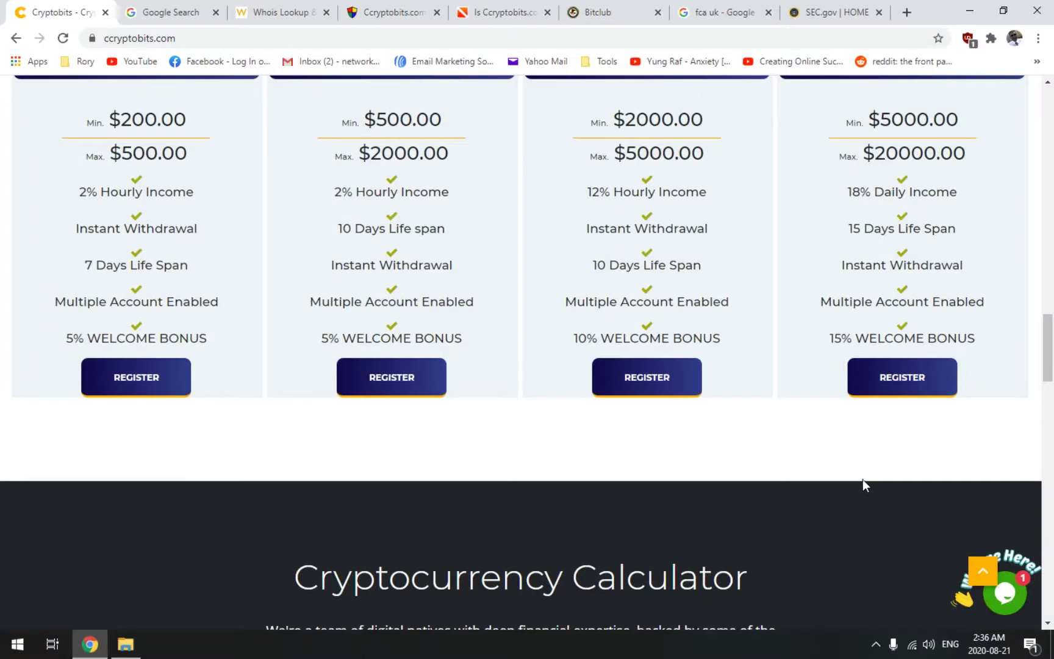
{"action": "left_click", "coordinate": [842, 11]}
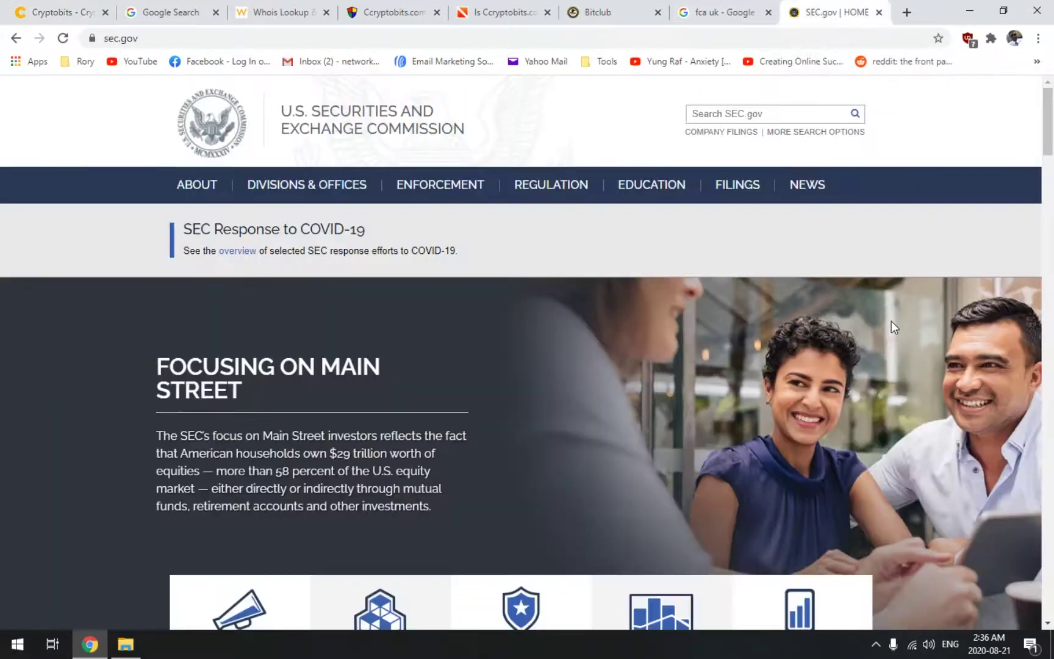
{"action": "left_click", "coordinate": [710, 12]}
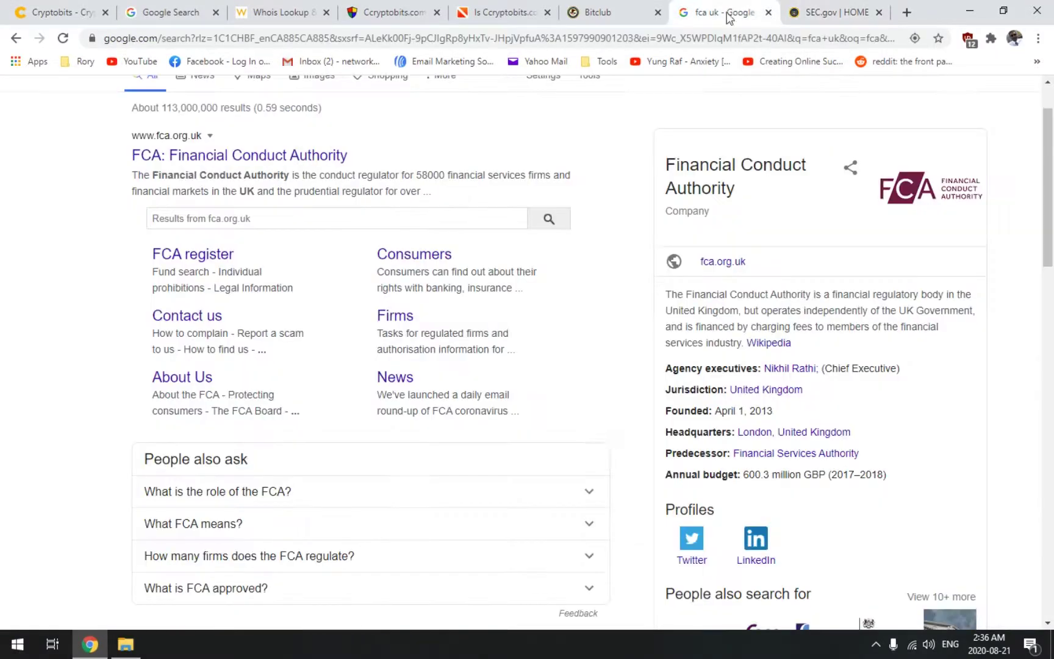
{"action": "left_click", "coordinate": [89, 7]}
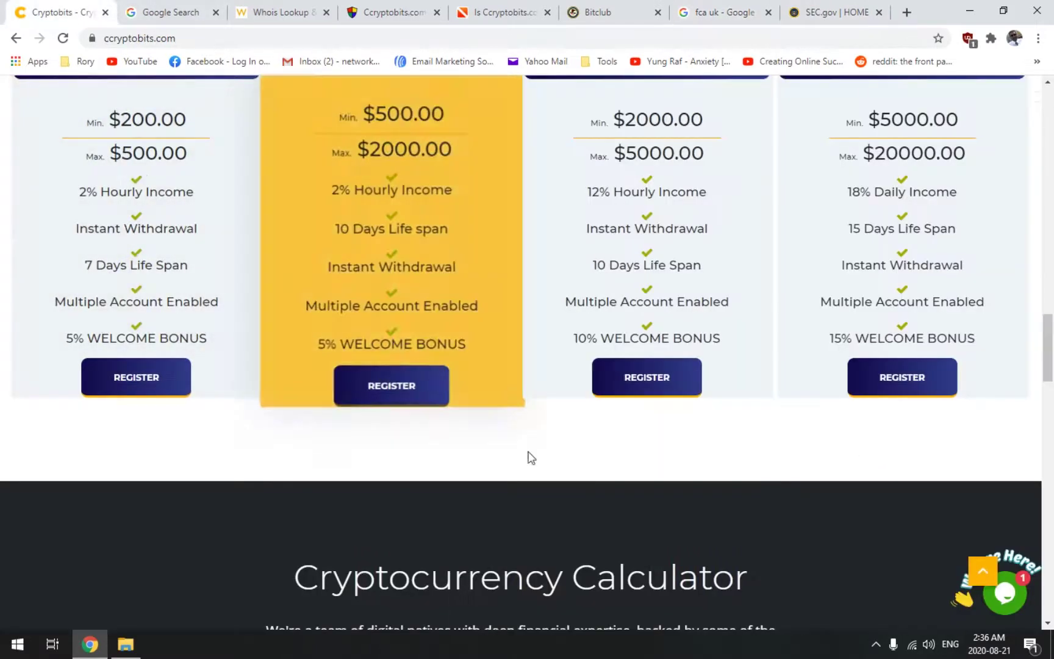
{"action": "scroll", "coordinate": [566, 475], "scroll_direction": "down", "scroll_amount": 1}
{"action": "scroll", "coordinate": [619, 479], "scroll_direction": "down", "scroll_amount": 3}
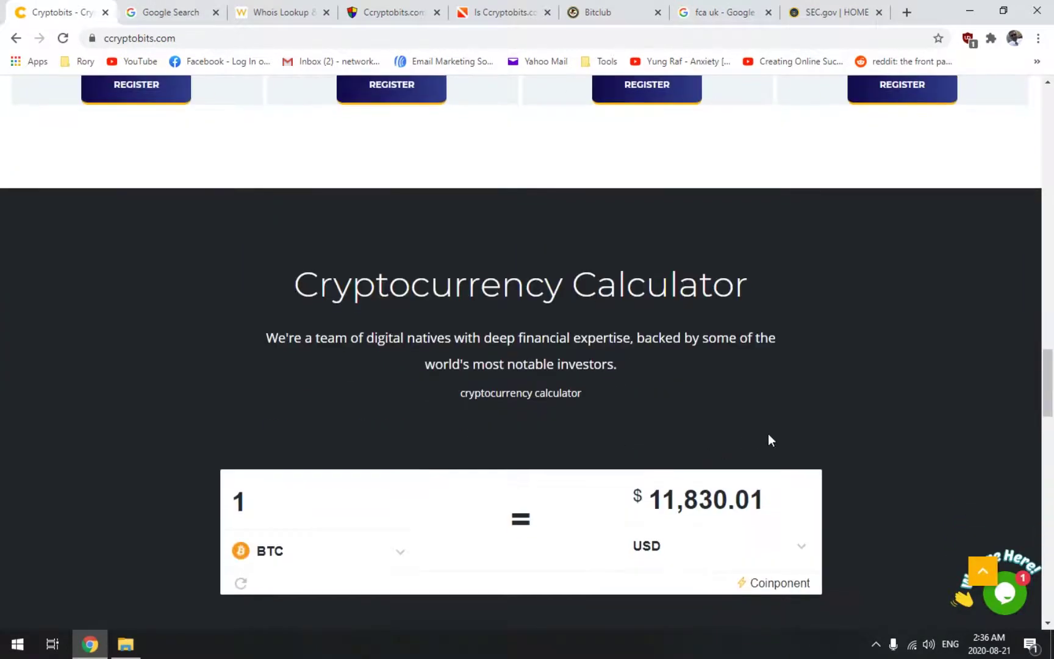
{"action": "scroll", "coordinate": [800, 449], "scroll_direction": "down", "scroll_amount": 1}
{"action": "scroll", "coordinate": [897, 475], "scroll_direction": "down", "scroll_amount": 3}
{"action": "scroll", "coordinate": [897, 475], "scroll_direction": "down", "scroll_amount": 3}
{"action": "scroll", "coordinate": [895, 471], "scroll_direction": "down", "scroll_amount": 3}
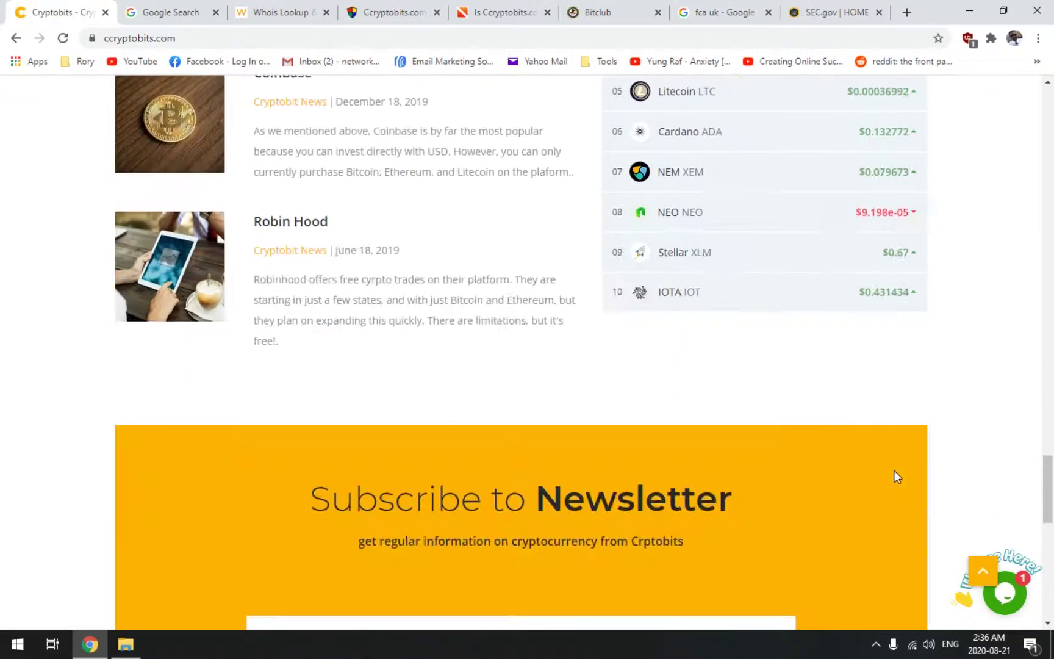
{"action": "scroll", "coordinate": [895, 470], "scroll_direction": "down", "scroll_amount": 3}
{"action": "scroll", "coordinate": [889, 486], "scroll_direction": "up", "scroll_amount": 5}
{"action": "scroll", "coordinate": [881, 489], "scroll_direction": "up", "scroll_amount": 3}
{"action": "scroll", "coordinate": [882, 489], "scroll_direction": "down", "scroll_amount": 4}
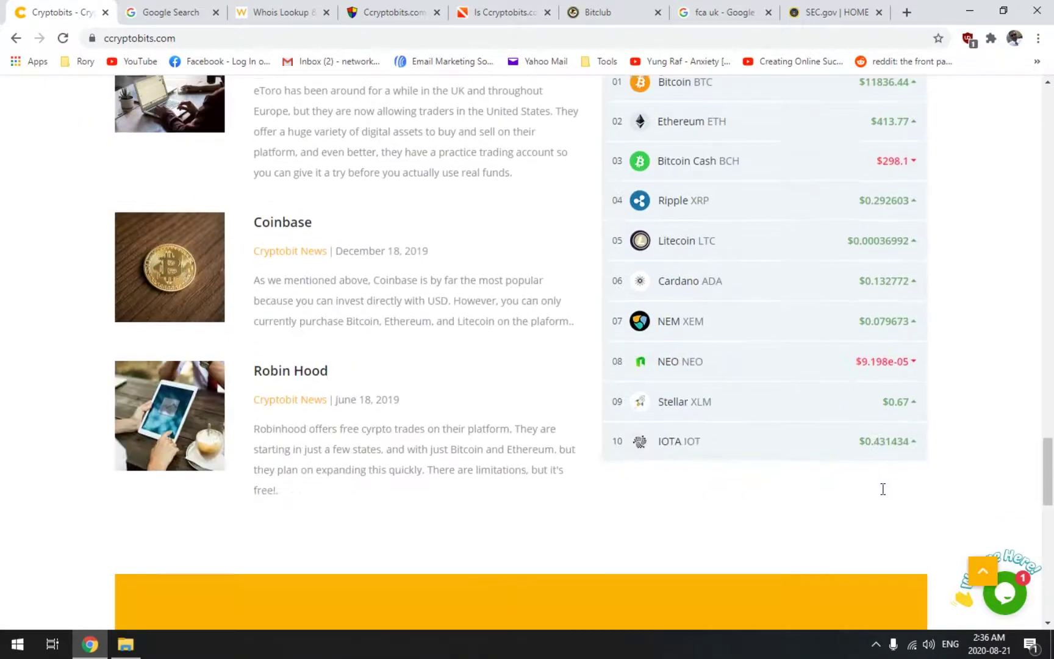
{"action": "scroll", "coordinate": [881, 495], "scroll_direction": "up", "scroll_amount": 5}
{"action": "scroll", "coordinate": [882, 495], "scroll_direction": "up", "scroll_amount": 5}
{"action": "scroll", "coordinate": [881, 495], "scroll_direction": "up", "scroll_amount": 4}
{"action": "scroll", "coordinate": [991, 401], "scroll_direction": "up", "scroll_amount": 2}
{"action": "scroll", "coordinate": [989, 400], "scroll_direction": "up", "scroll_amount": 2}
{"action": "scroll", "coordinate": [985, 399], "scroll_direction": "up", "scroll_amount": 1}
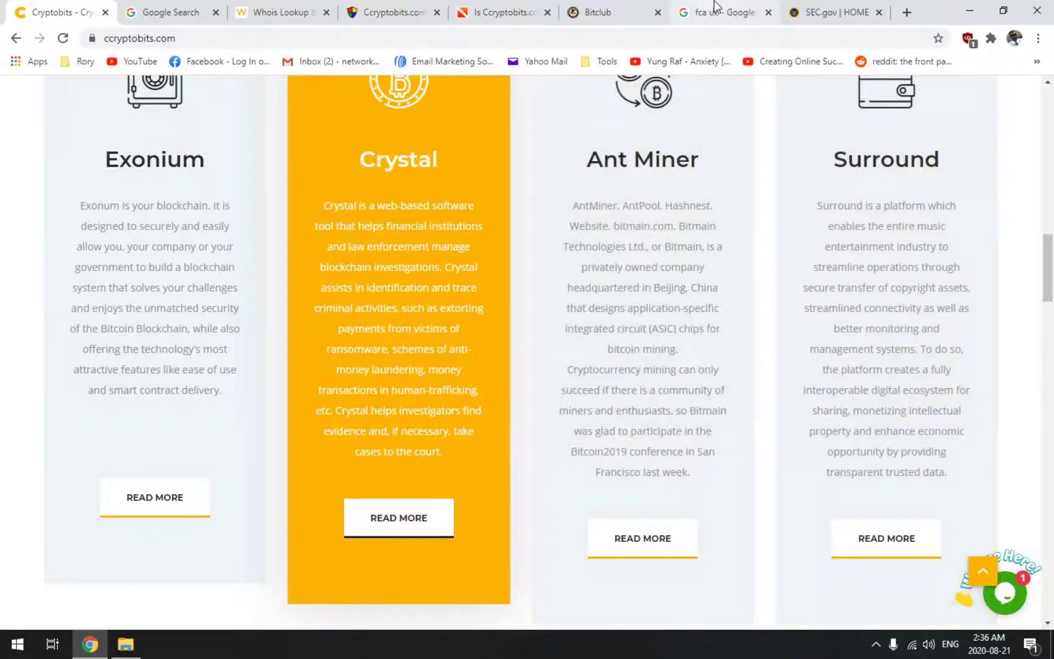
Step: Highlight the BitClub defendants on the justice.gov case page, then return to ccryptobits.com
{"action": "left_click", "coordinate": [587, 18]}
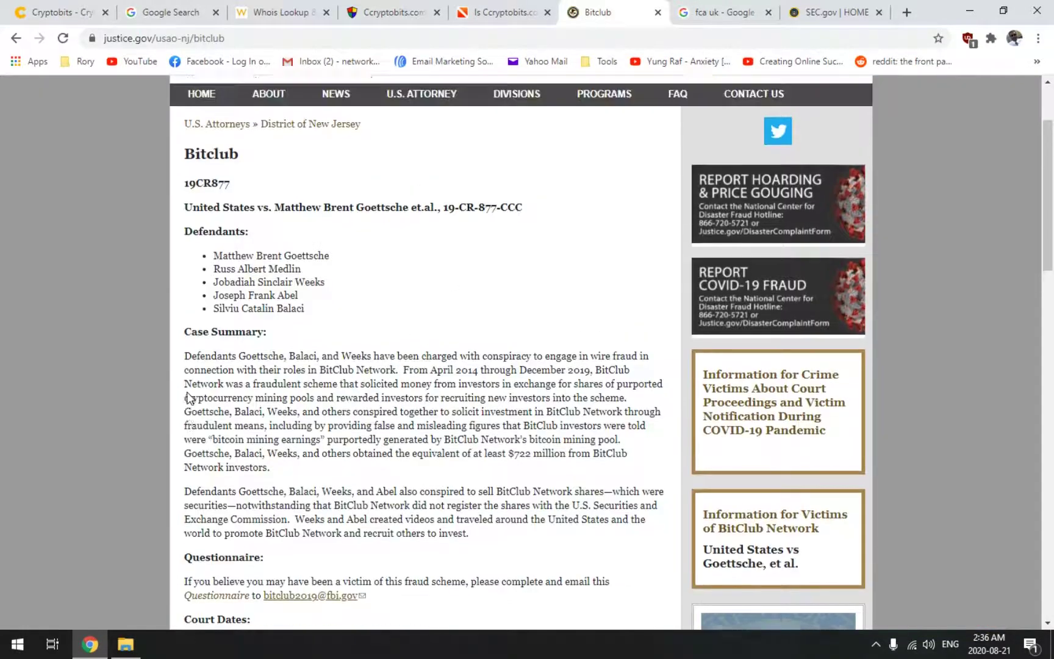
{"action": "mouse_move", "coordinate": [303, 429]}
{"action": "left_mouse_down"}
{"action": "mouse_move", "coordinate": [240, 388]}
{"action": "mouse_move", "coordinate": [183, 386]}
{"action": "left_mouse_up"}
{"action": "left_click", "coordinate": [58, 13]}
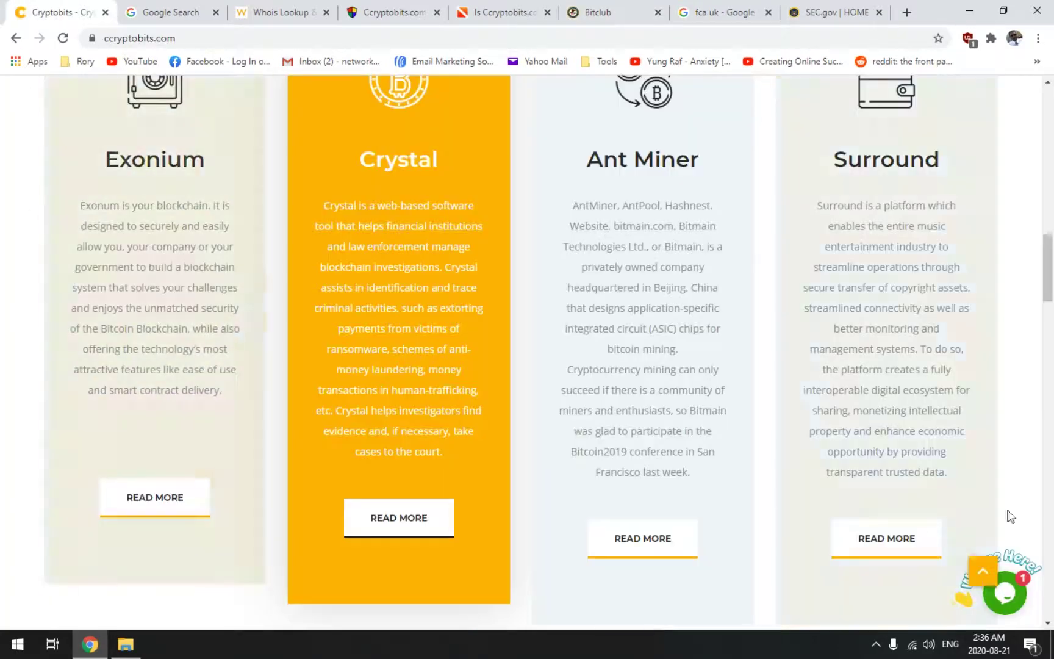
{"action": "left_click_drag", "start_coordinate": [1053, 274], "coordinate": [1030, 166]}
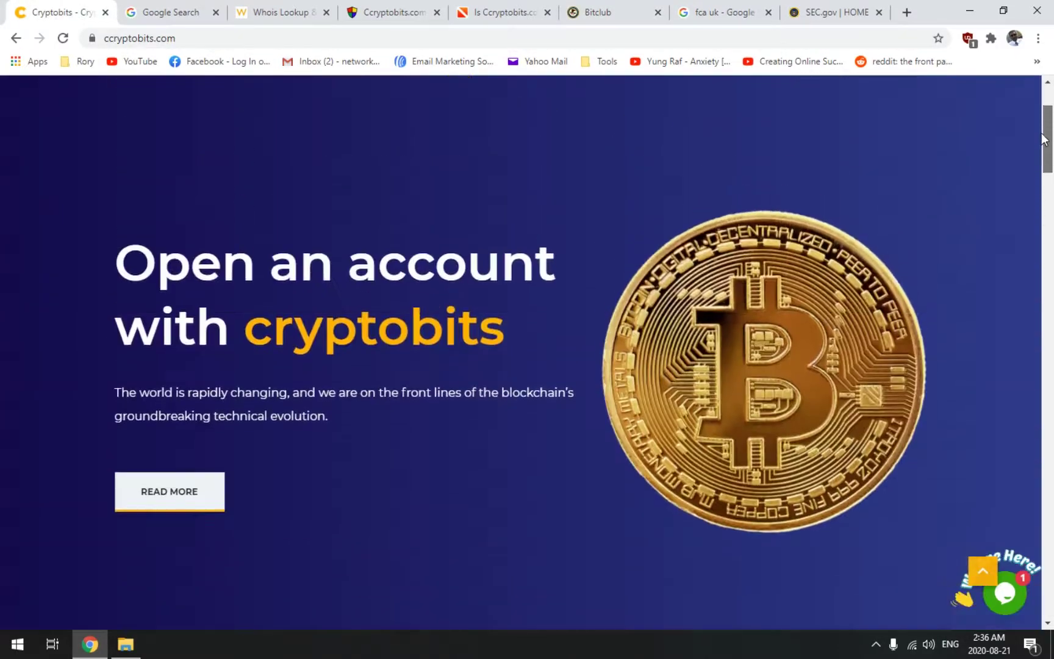
{"action": "scroll", "coordinate": [1004, 253], "scroll_direction": "up", "scroll_amount": 1}
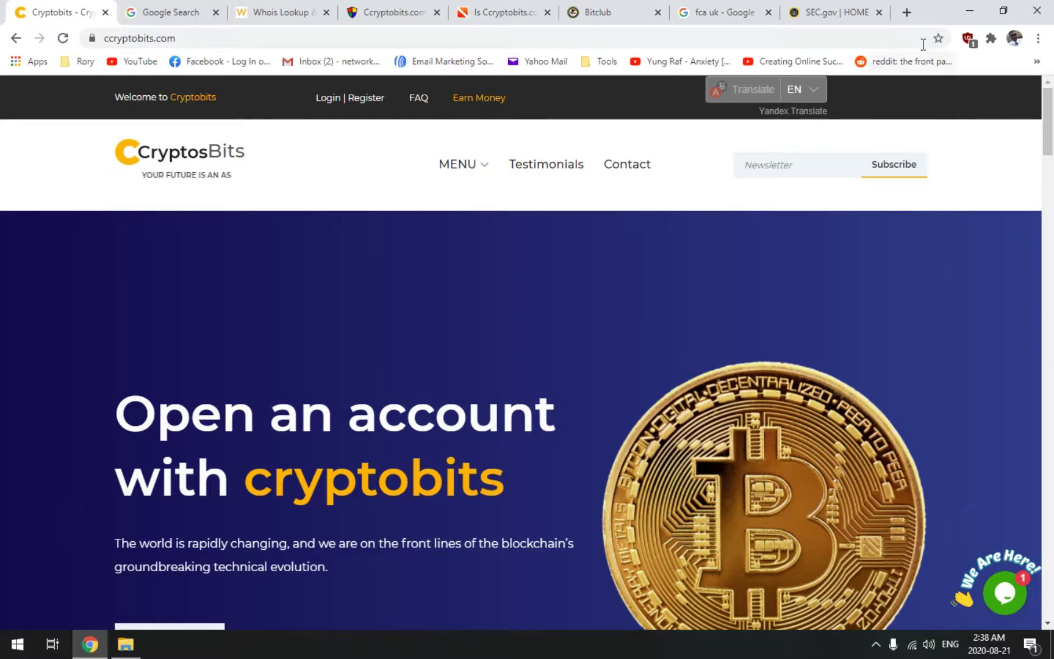
Step: Open thepowerhousemarketer.com's 'High Ticket Income With Affiliate Marketing' page from bookmarks in a new tab
{"action": "left_click", "coordinate": [906, 12]}
{"action": "left_click", "coordinate": [77, 63]}
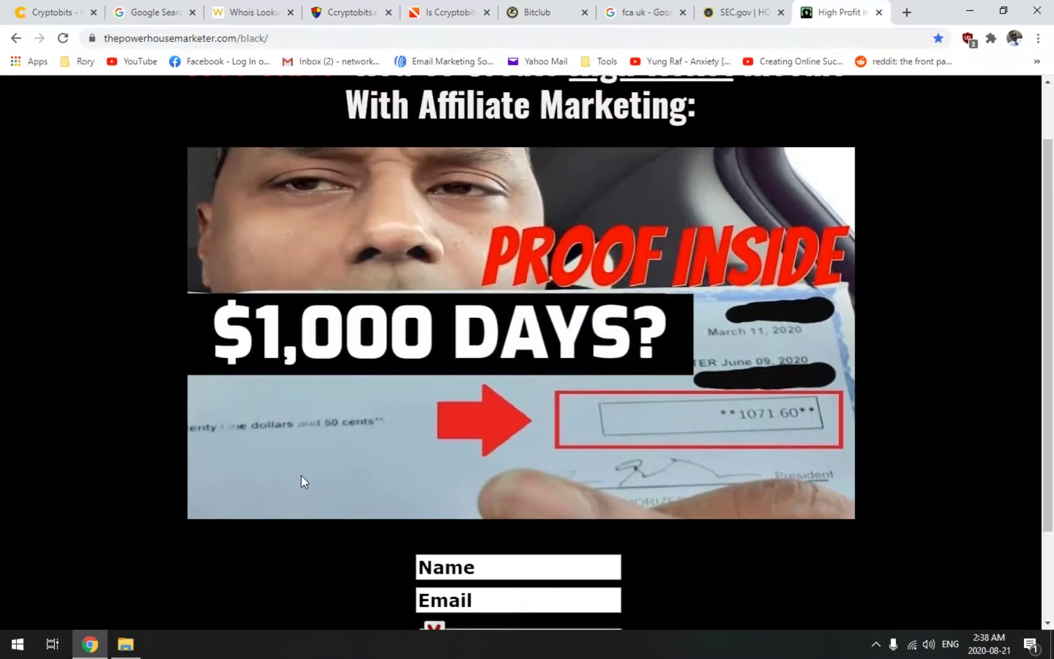
{"action": "scroll", "coordinate": [299, 471], "scroll_direction": "up", "scroll_amount": 2}
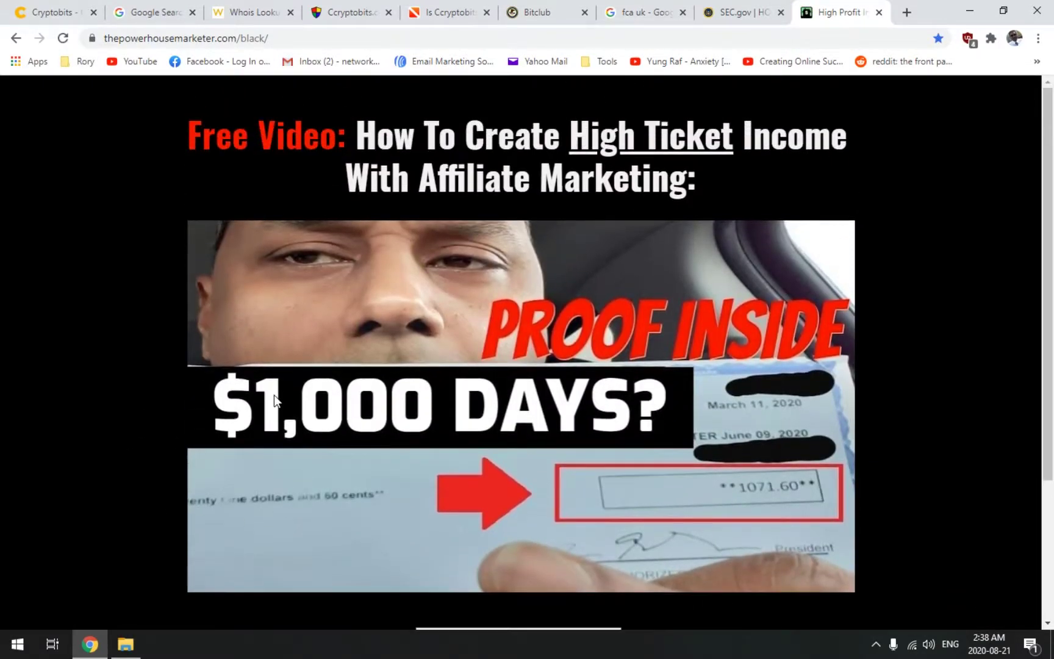
{"action": "scroll", "coordinate": [274, 399], "scroll_direction": "down", "scroll_amount": 1}
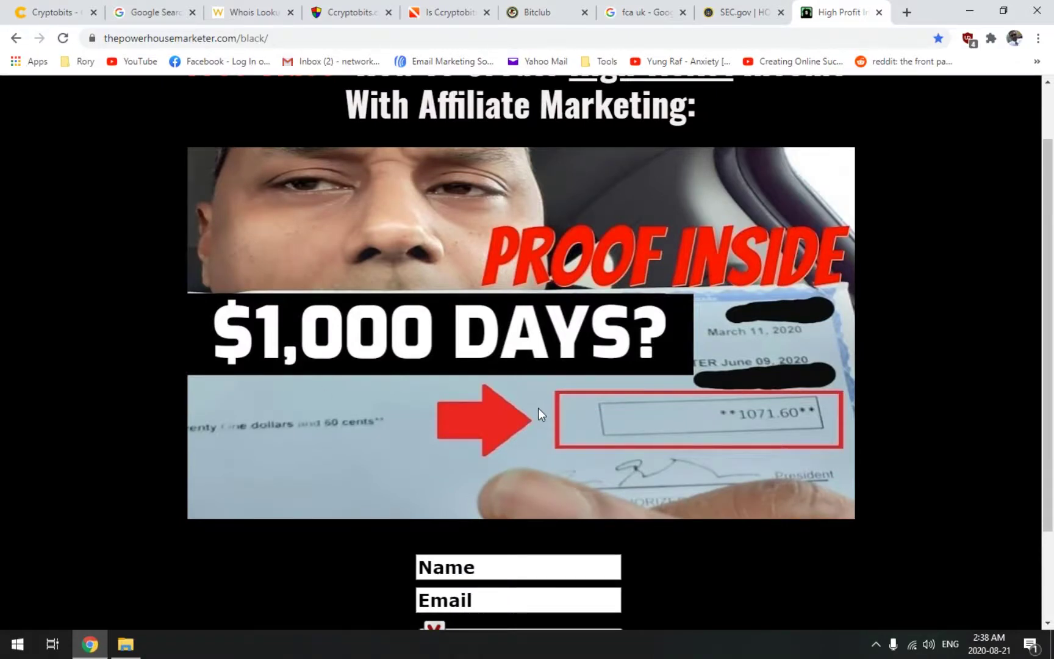
{"action": "scroll", "coordinate": [540, 415], "scroll_direction": "up", "scroll_amount": 1}
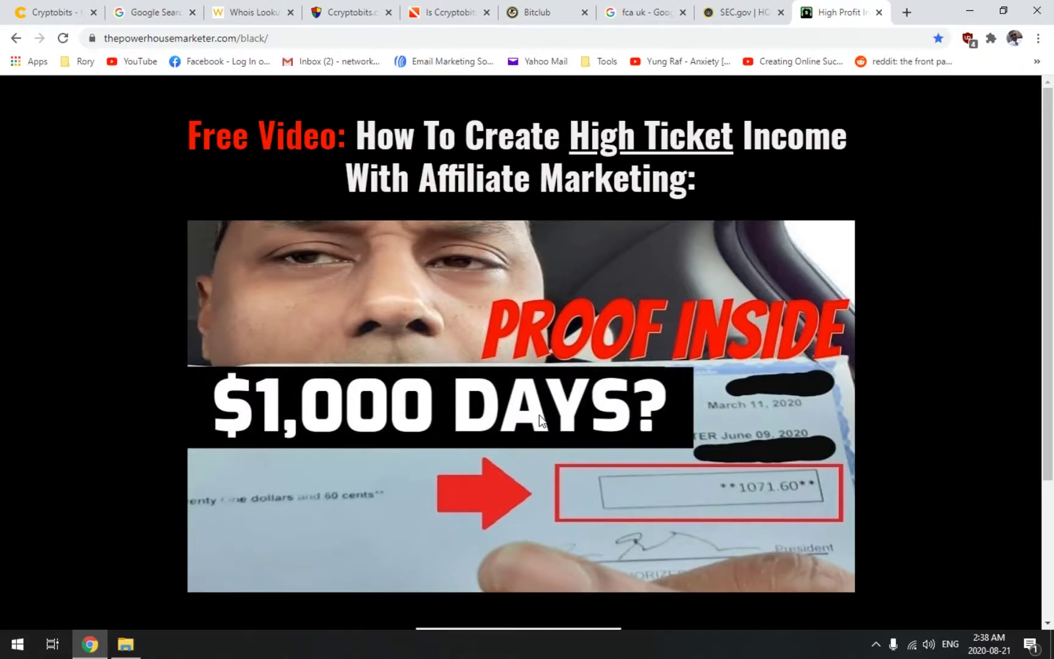
{"action": "left_click", "coordinate": [47, 11]}
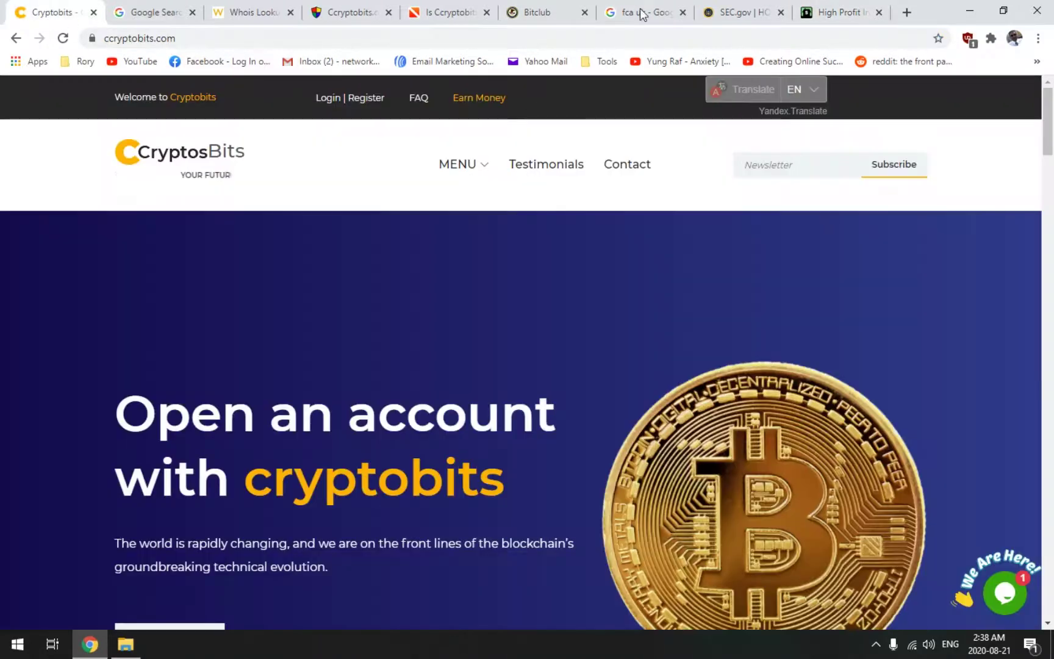
{"action": "left_click", "coordinate": [837, 12]}
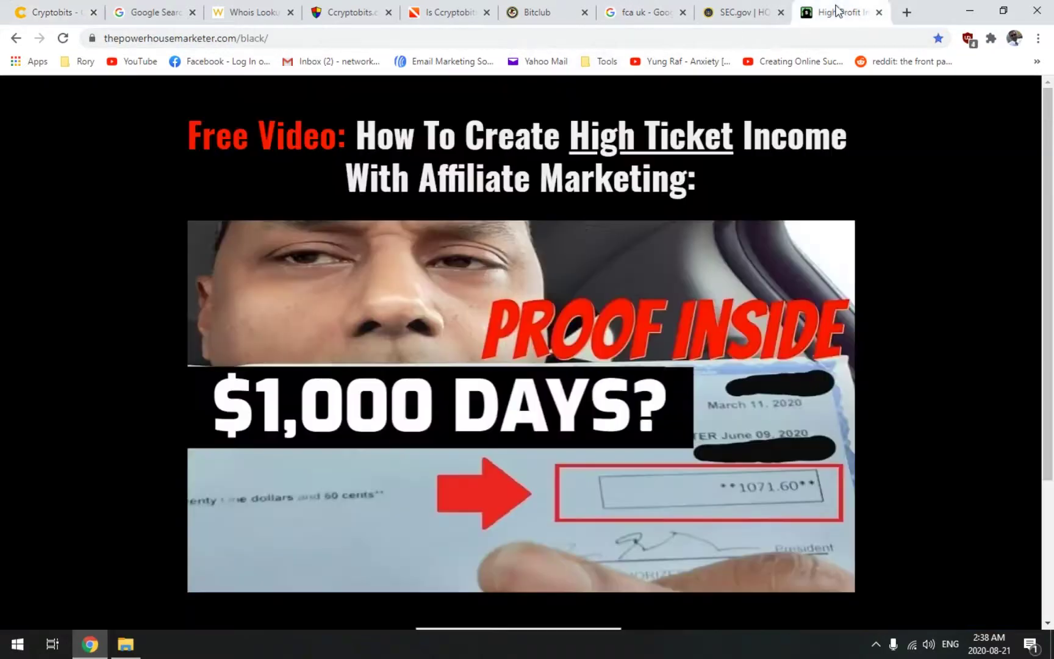
{"action": "scroll", "coordinate": [265, 422], "scroll_direction": "down", "scroll_amount": 2}
{"action": "scroll", "coordinate": [515, 523], "scroll_direction": "up", "scroll_amount": 2}
{"action": "scroll", "coordinate": [908, 464], "scroll_direction": "down", "scroll_amount": 1}
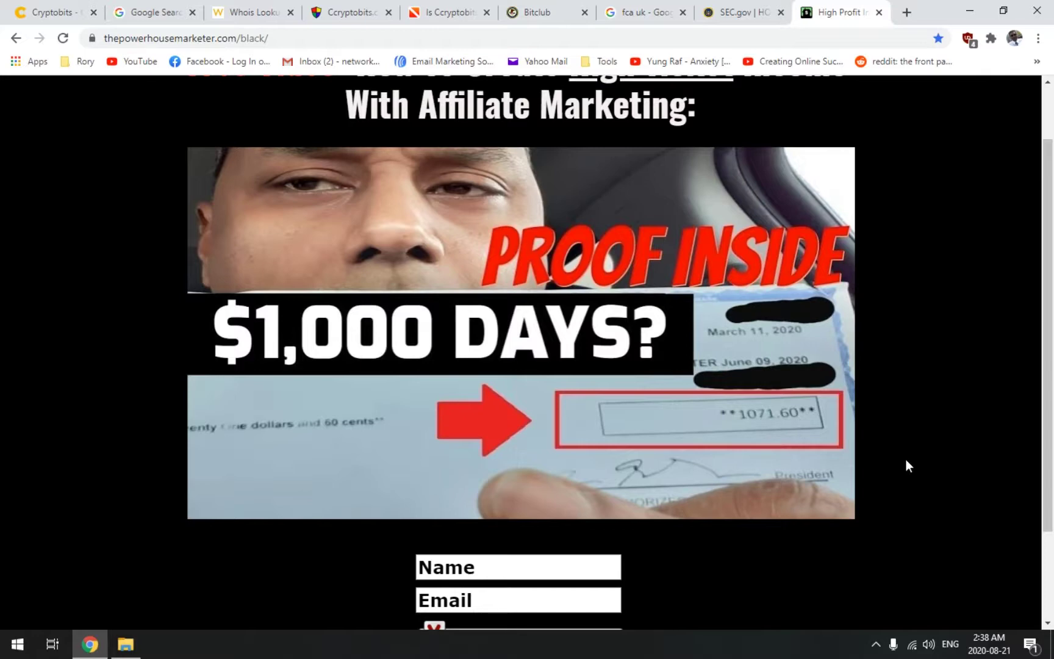
{"action": "scroll", "coordinate": [906, 465], "scroll_direction": "up", "scroll_amount": 1}
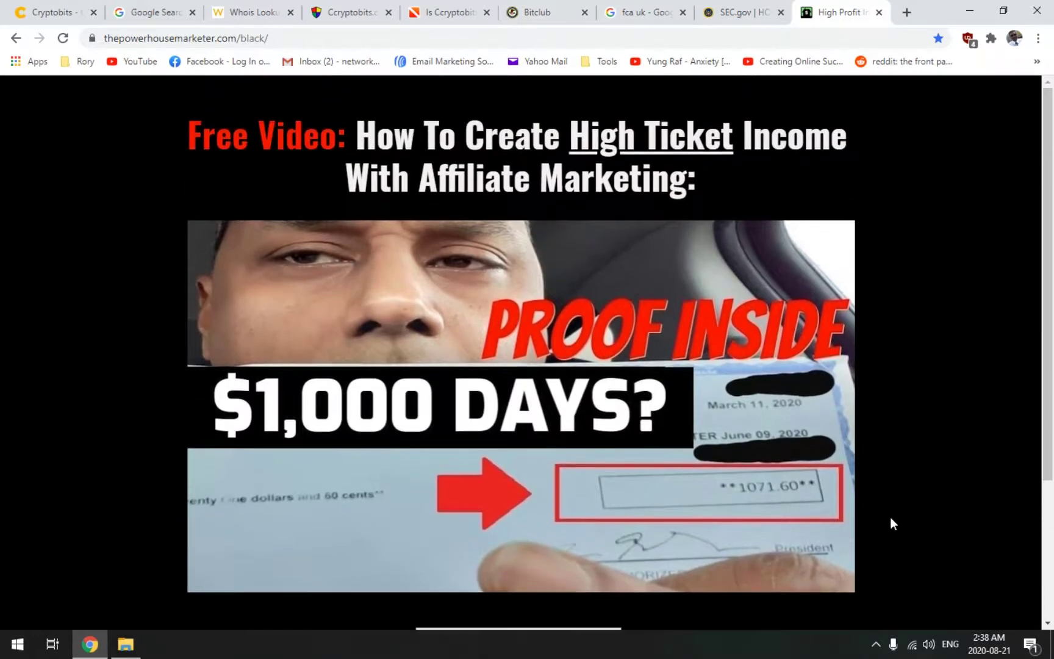
{"action": "scroll", "coordinate": [658, 471], "scroll_direction": "down", "scroll_amount": 1}
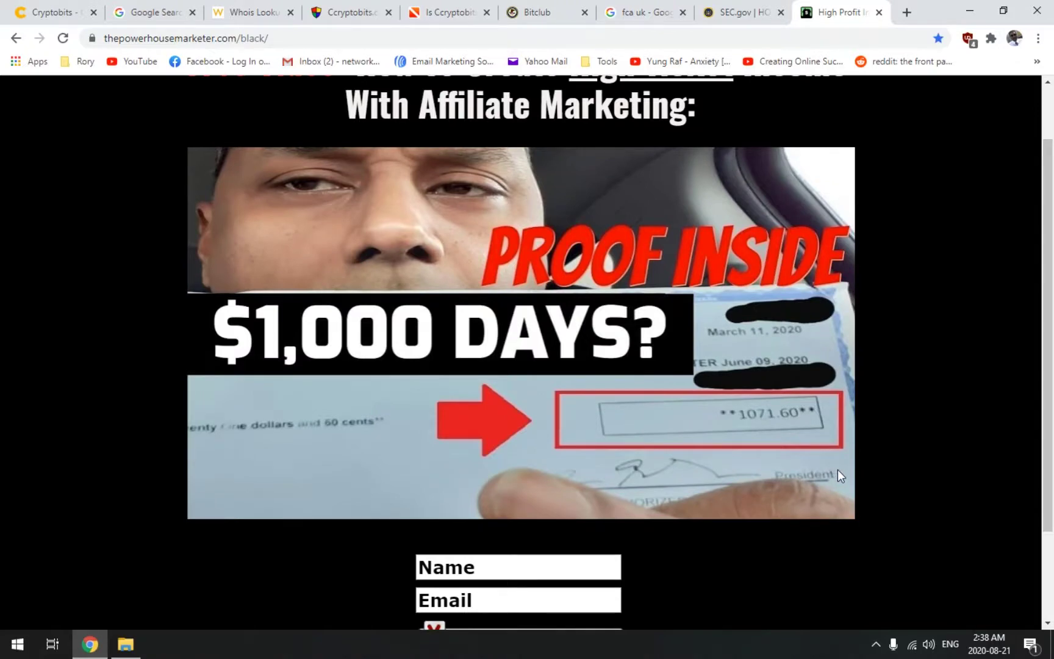
{"action": "scroll", "coordinate": [825, 477], "scroll_direction": "up", "scroll_amount": 1}
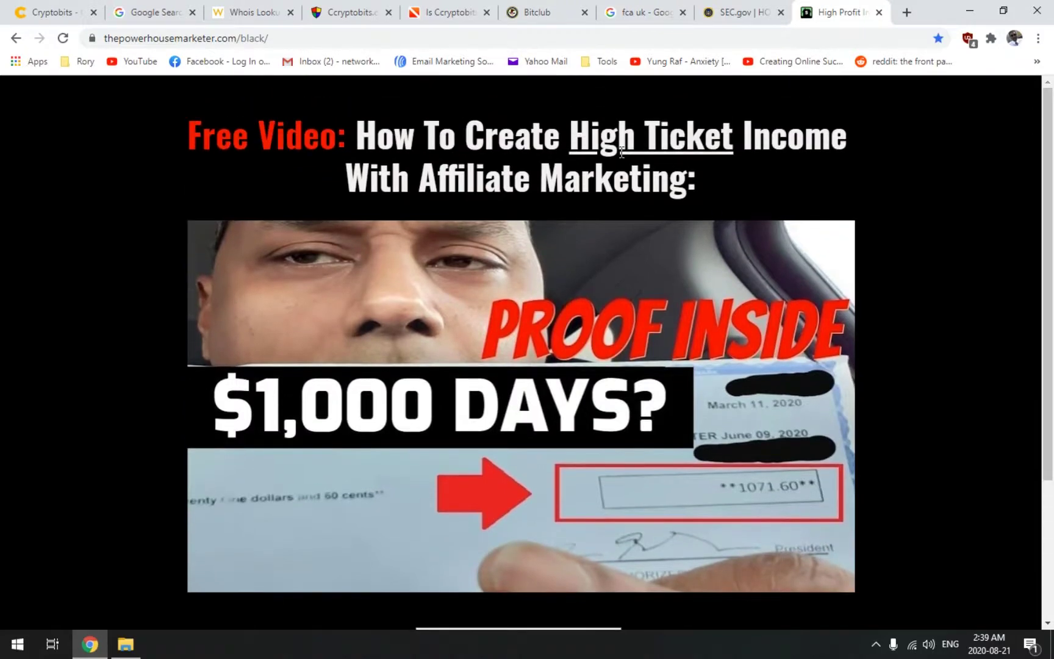
{"action": "left_click_drag", "start_coordinate": [566, 143], "coordinate": [857, 150]}
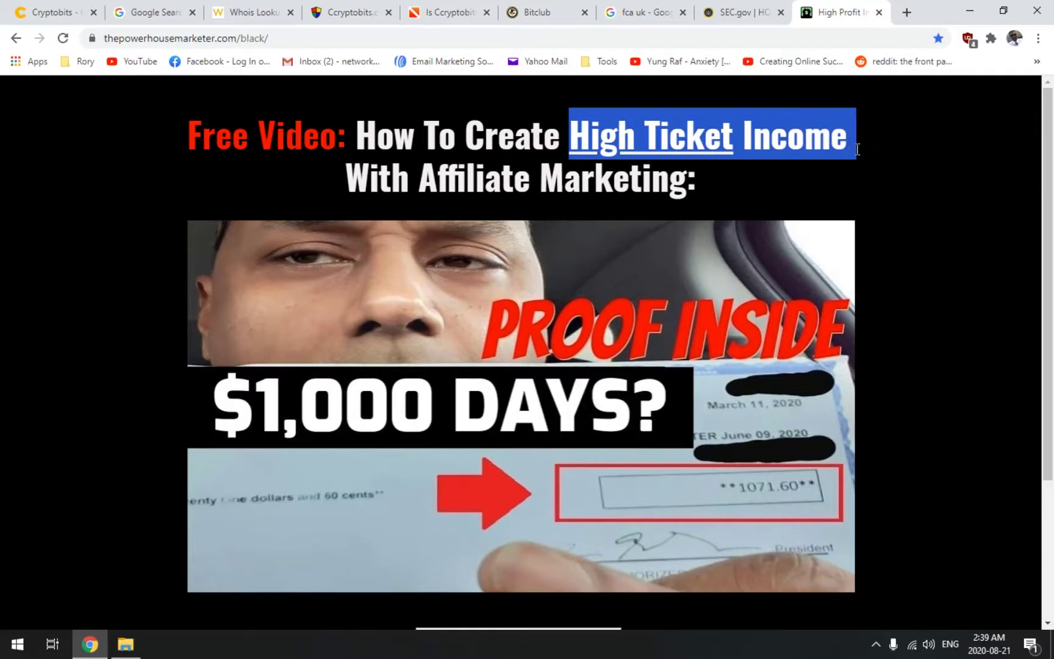
{"action": "scroll", "coordinate": [915, 459], "scroll_direction": "down", "scroll_amount": 1}
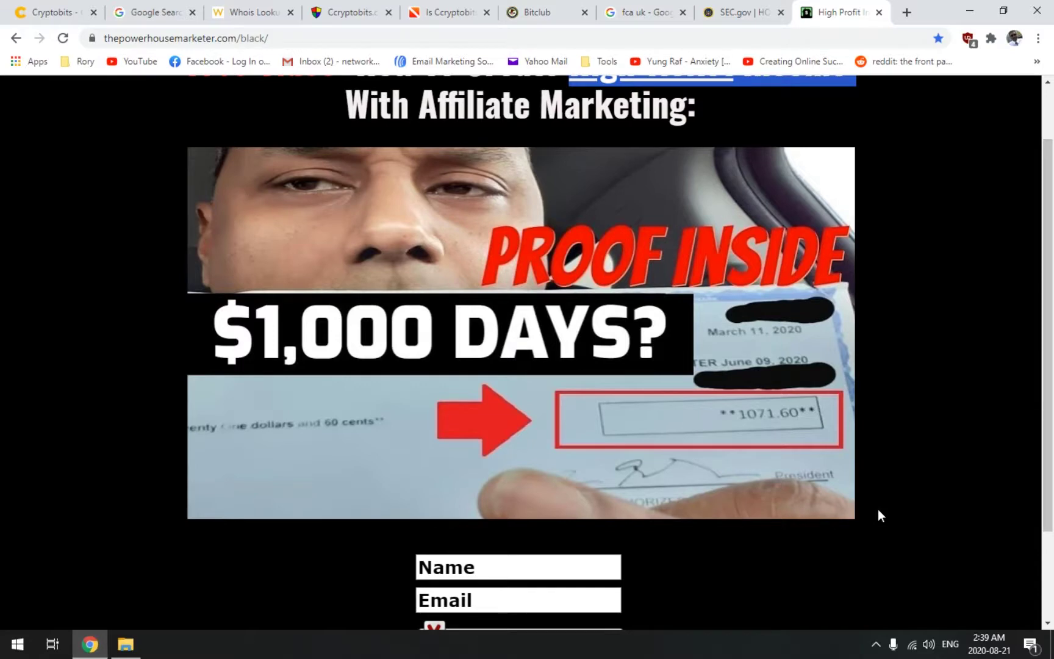
{"action": "scroll", "coordinate": [459, 587], "scroll_direction": "down", "scroll_amount": 2}
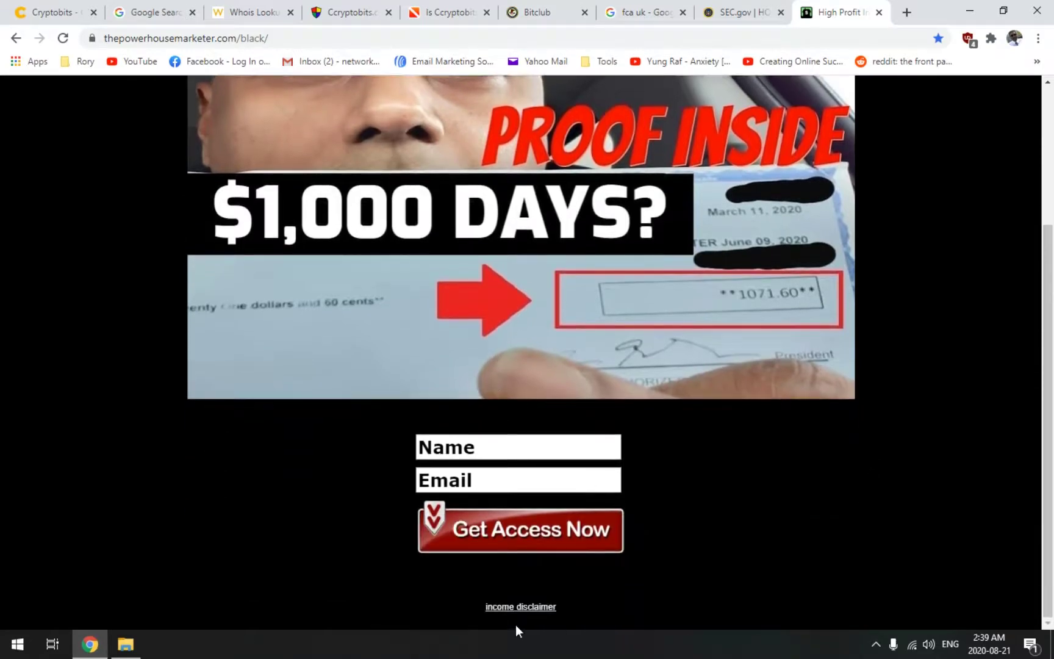
{"action": "scroll", "coordinate": [857, 522], "scroll_direction": "up", "scroll_amount": 3}
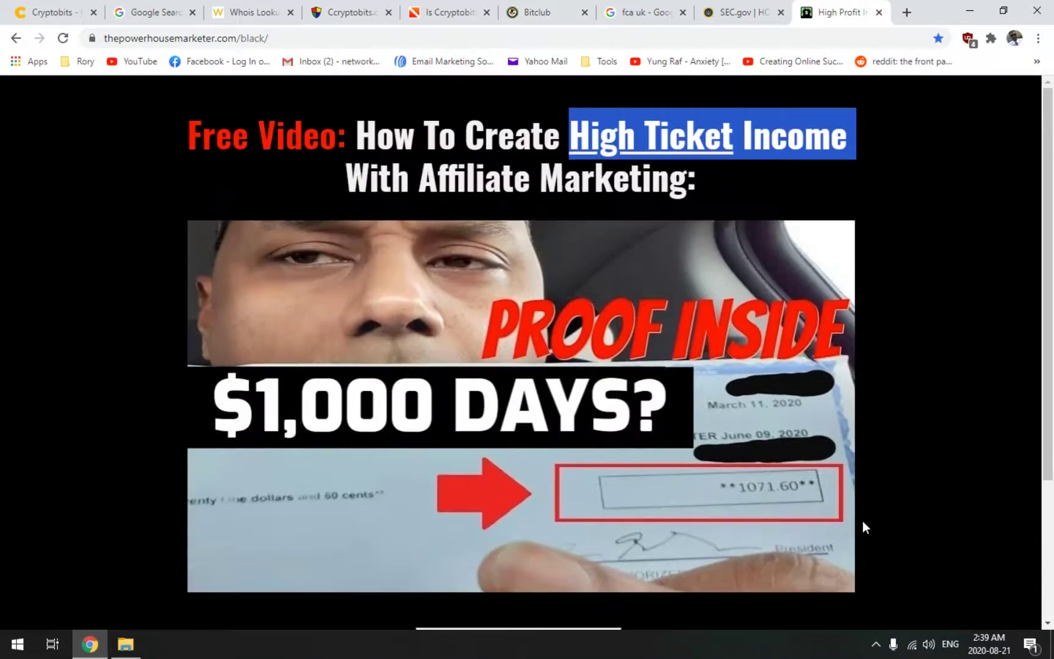
{"action": "scroll", "coordinate": [880, 515], "scroll_direction": "down", "scroll_amount": 1}
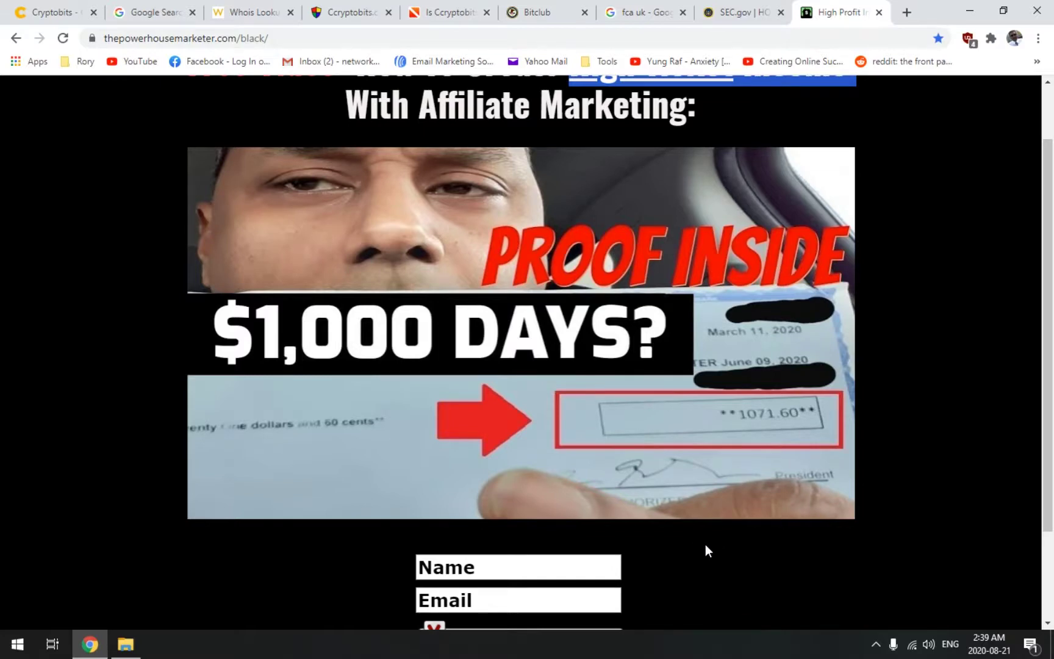
{"action": "scroll", "coordinate": [706, 545], "scroll_direction": "down", "scroll_amount": 1}
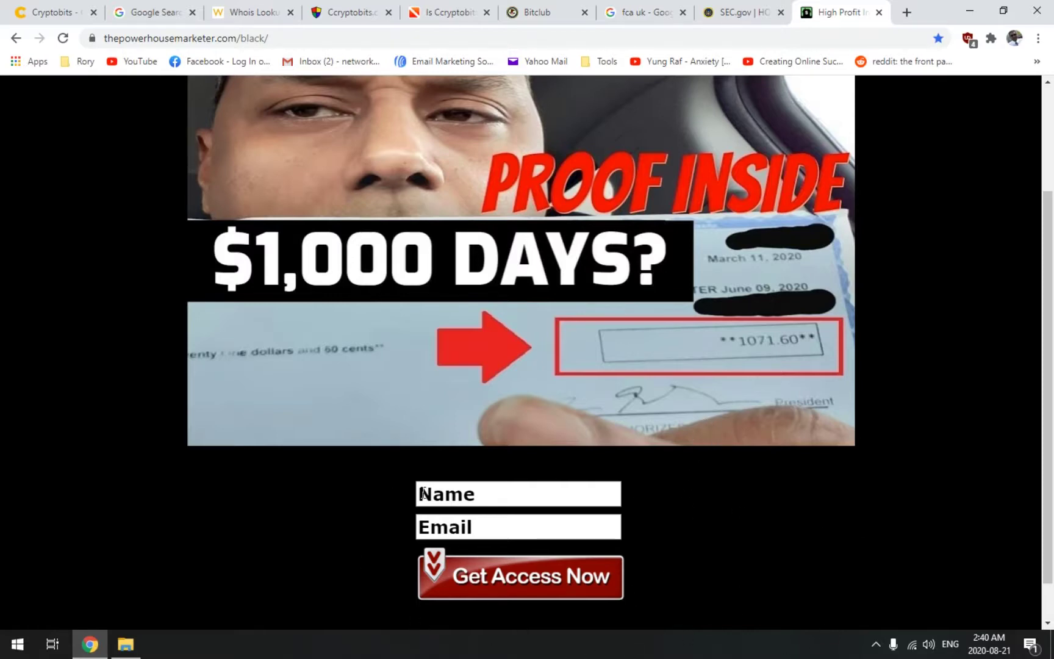
{"action": "scroll", "coordinate": [504, 411], "scroll_direction": "up", "scroll_amount": 1}
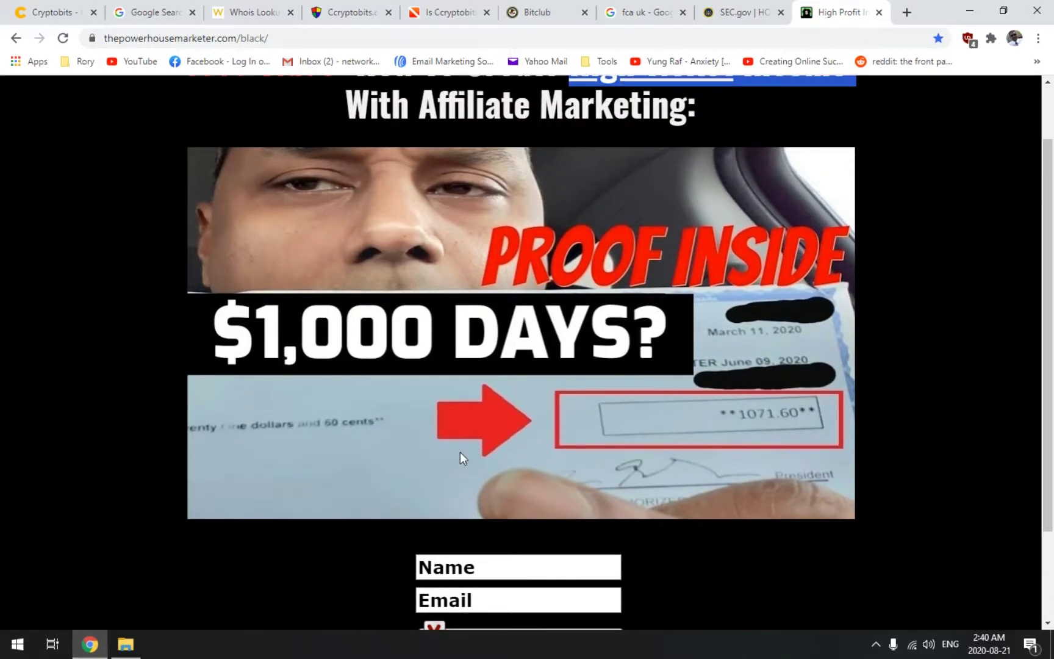
Step: Switch to ccryptobits.com, glance at the affiliate page, then show the 'Open an account with cryptobits' banner
{"action": "left_click", "coordinate": [49, 12]}
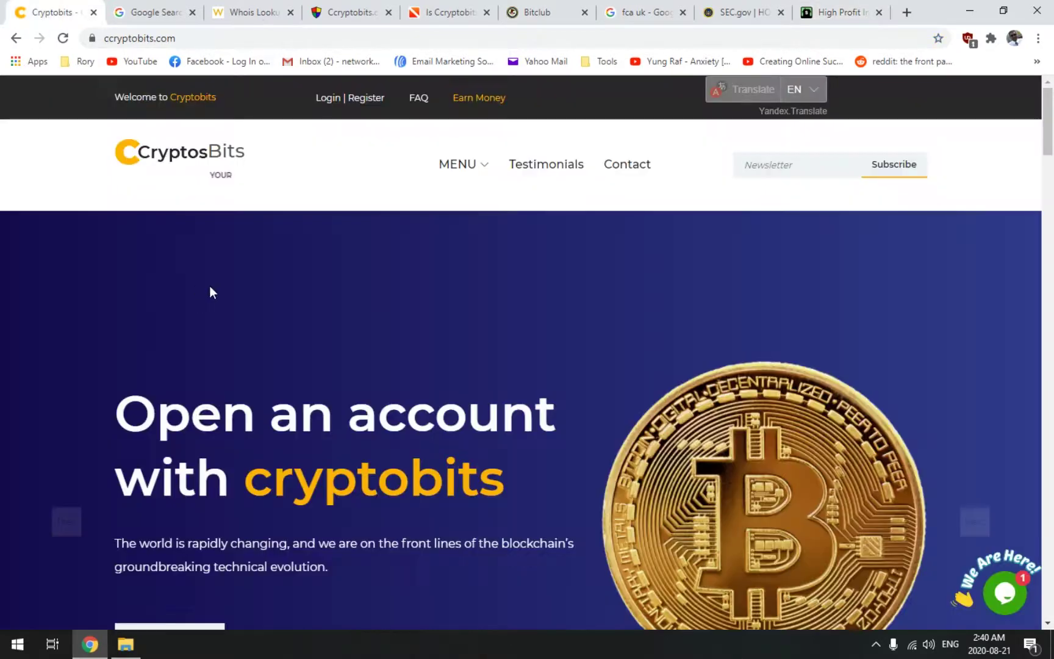
{"action": "scroll", "coordinate": [189, 321], "scroll_direction": "down", "scroll_amount": 6}
{"action": "scroll", "coordinate": [171, 347], "scroll_direction": "down", "scroll_amount": 6}
{"action": "scroll", "coordinate": [170, 347], "scroll_direction": "down", "scroll_amount": 5}
{"action": "scroll", "coordinate": [171, 347], "scroll_direction": "down", "scroll_amount": 3}
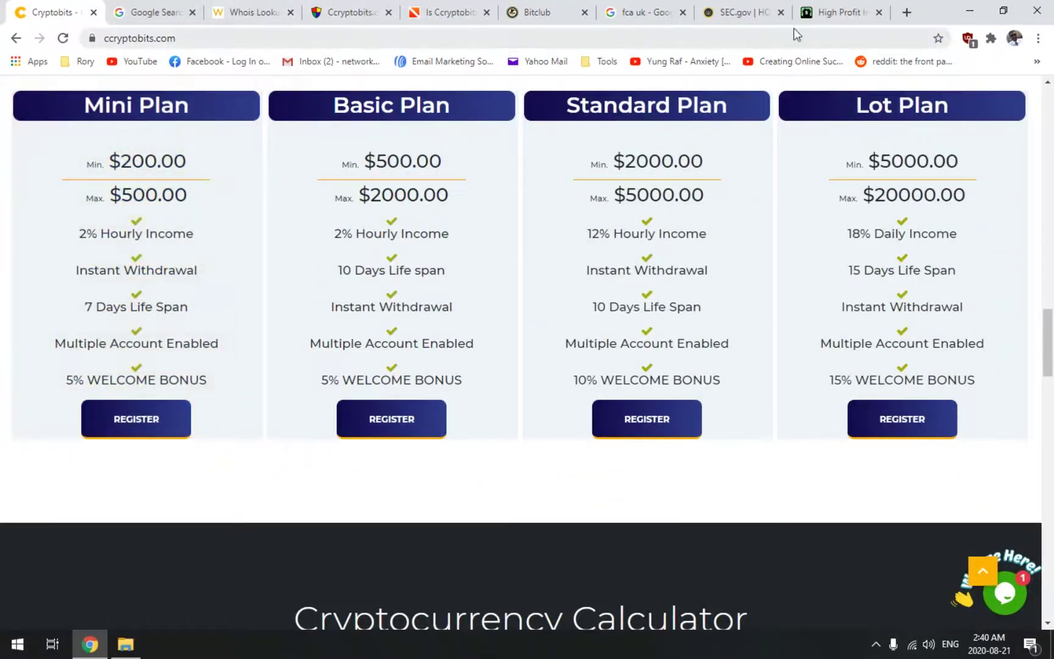
{"action": "left_click", "coordinate": [815, 18]}
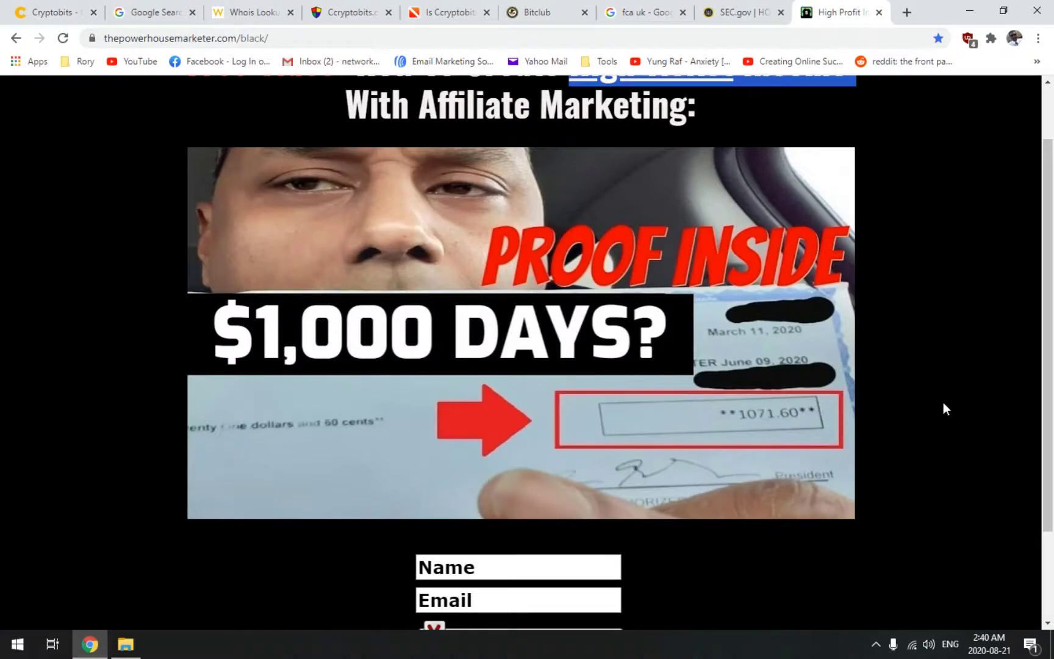
{"action": "scroll", "coordinate": [943, 407], "scroll_direction": "down", "scroll_amount": 2}
{"action": "scroll", "coordinate": [944, 403], "scroll_direction": "up", "scroll_amount": 2}
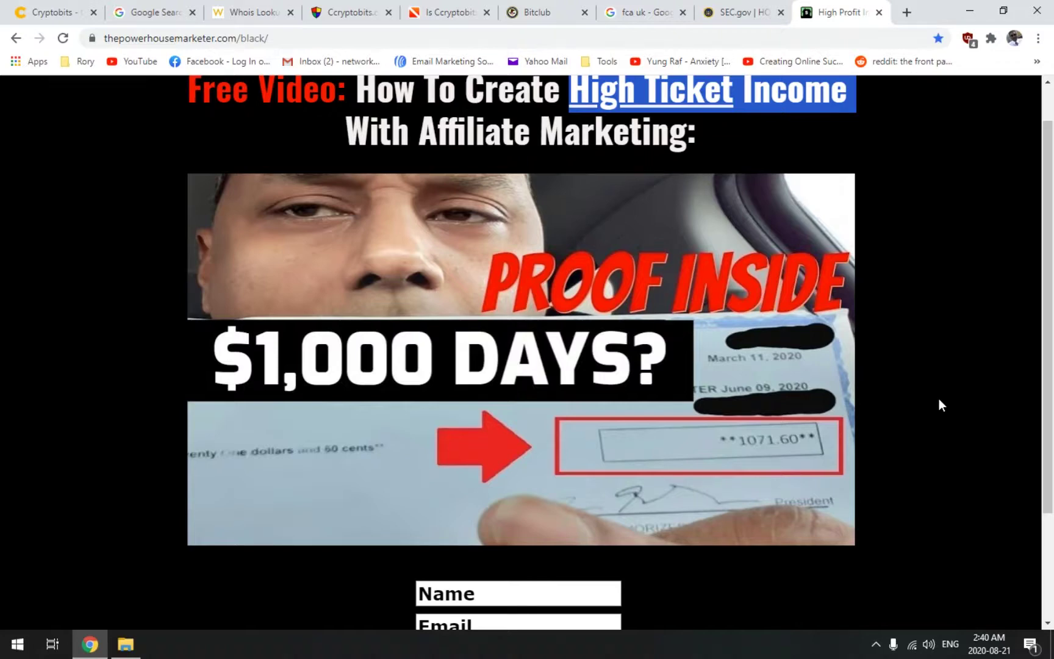
{"action": "left_click", "coordinate": [66, 4]}
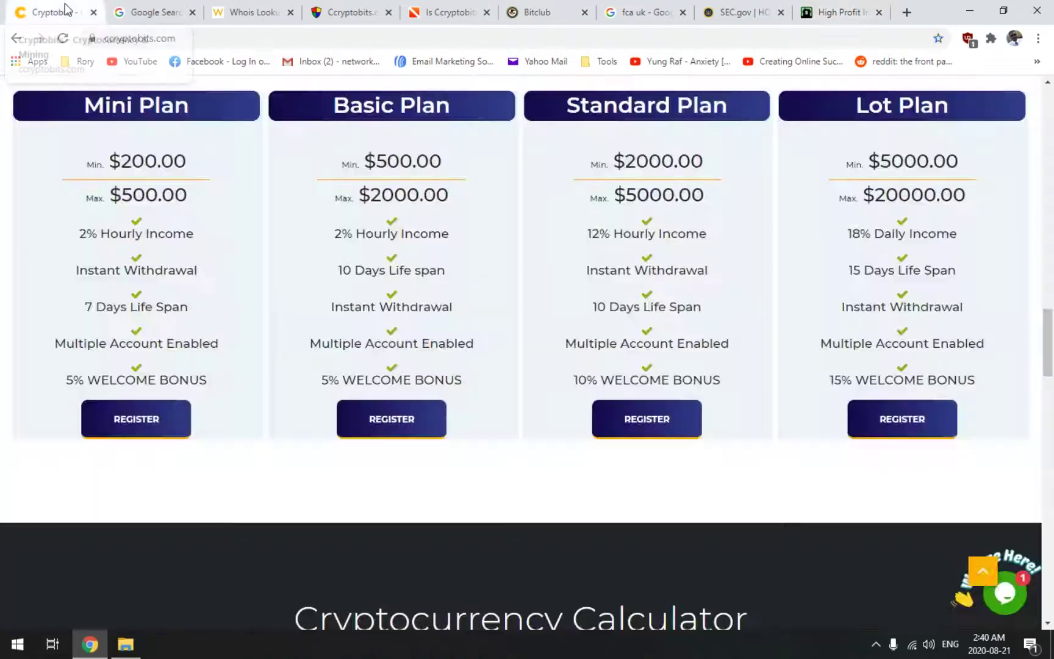
{"action": "scroll", "coordinate": [1012, 370], "scroll_direction": "up", "scroll_amount": 5}
{"action": "scroll", "coordinate": [1012, 370], "scroll_direction": "up", "scroll_amount": 5}
{"action": "scroll", "coordinate": [1012, 370], "scroll_direction": "up", "scroll_amount": 5}
{"action": "scroll", "coordinate": [1012, 369], "scroll_direction": "up", "scroll_amount": 2}
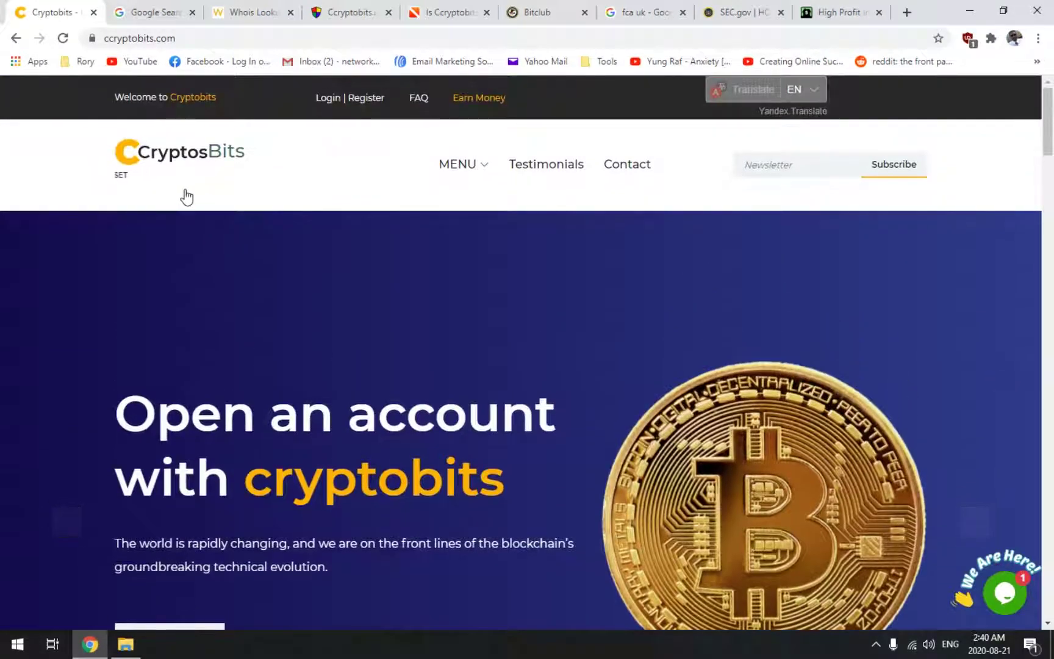